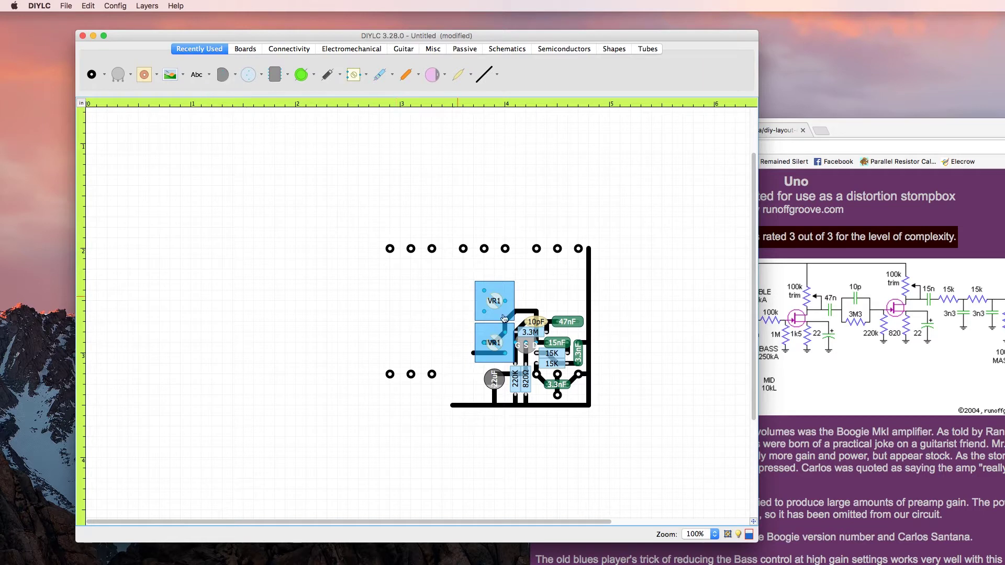
Place TO-92 transistor Q2 beside VR1 and rotate it so its flat side faces right
{"action": "left_click", "coordinate": [225, 74]}
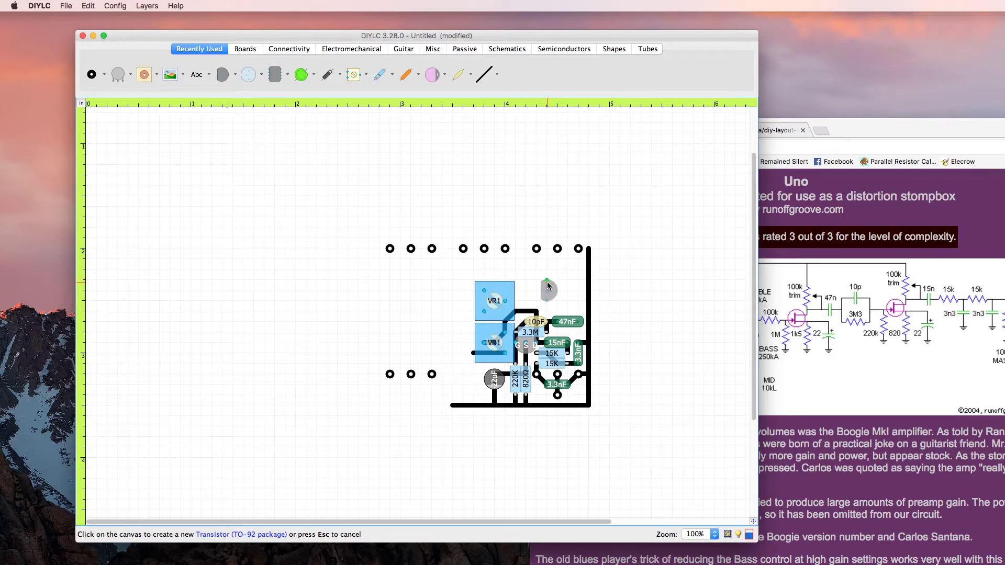
{"action": "left_click", "coordinate": [555, 296]}
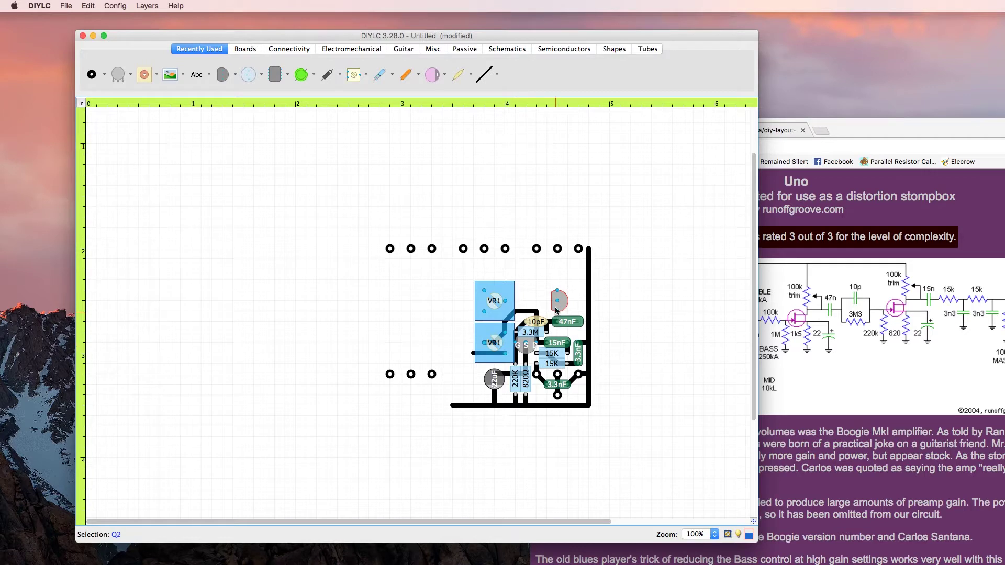
{"action": "key", "text": "alt+Left"}
{"action": "key", "text": "alt+Left"}
Draw short copper traces linking Q2's lead to the 47nF capacitor
{"action": "left_click", "coordinate": [485, 75]}
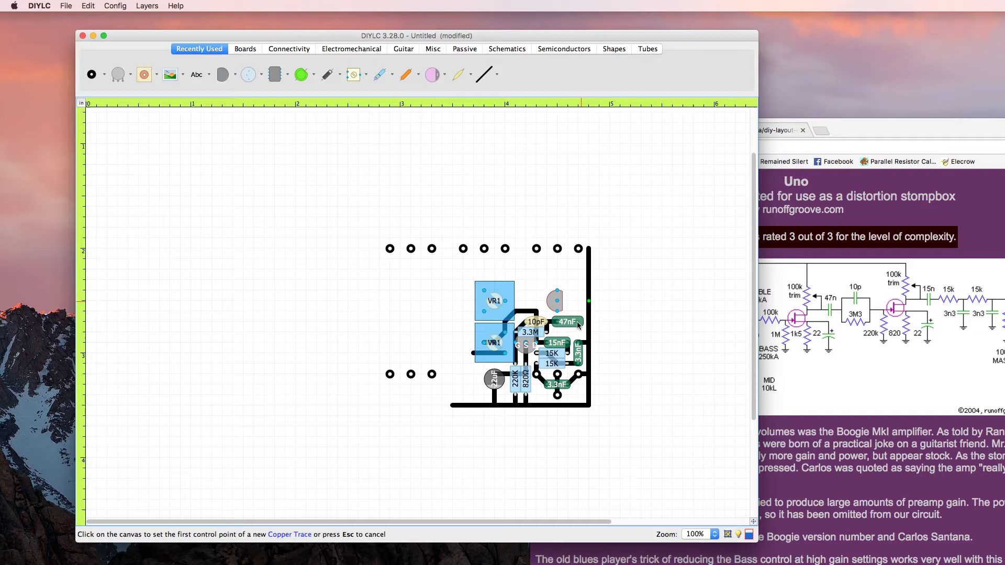
{"action": "left_click", "coordinate": [568, 312]}
{"action": "left_click", "coordinate": [574, 316]}
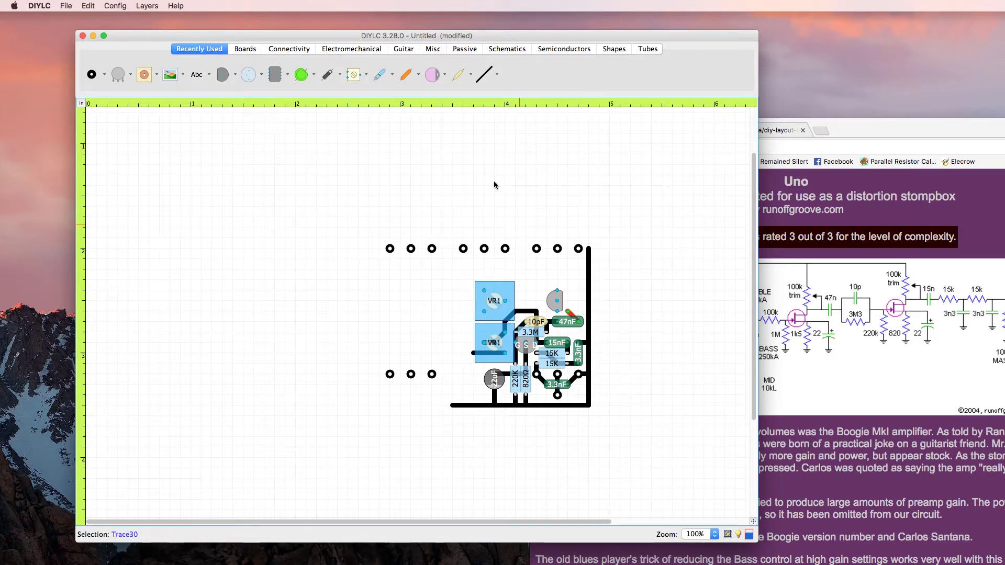
{"action": "left_click", "coordinate": [485, 75]}
{"action": "left_click", "coordinate": [548, 311]}
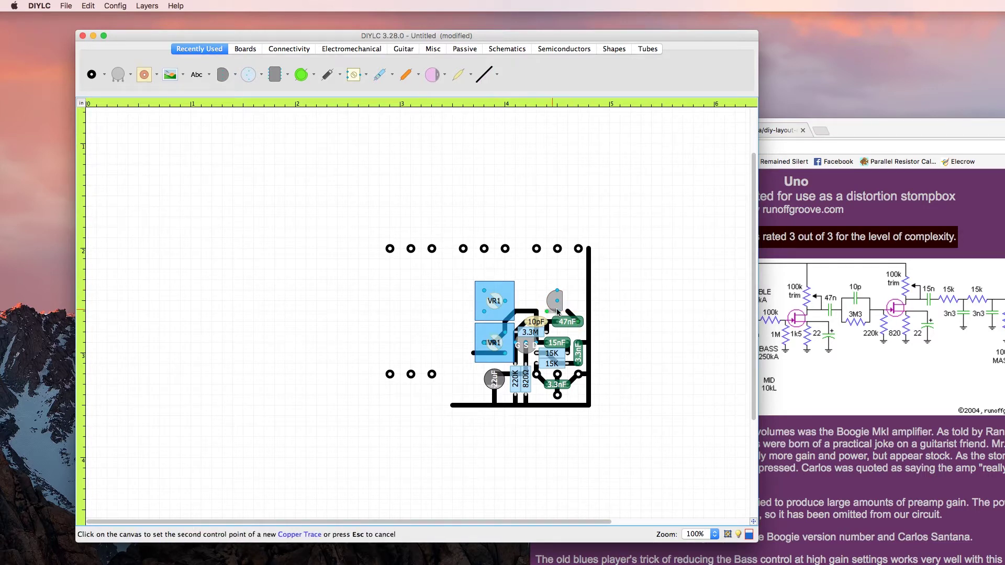
{"action": "left_click", "coordinate": [567, 312]}
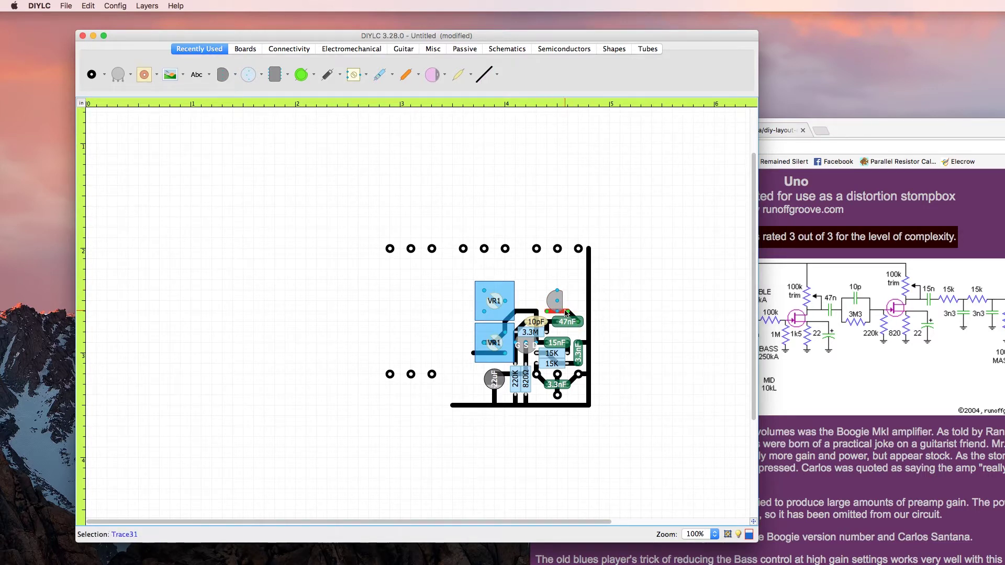
{"action": "left_click", "coordinate": [495, 303]}
Draw a copper trace from a VR1 pin to Q2's pin
{"action": "left_click", "coordinate": [485, 74]}
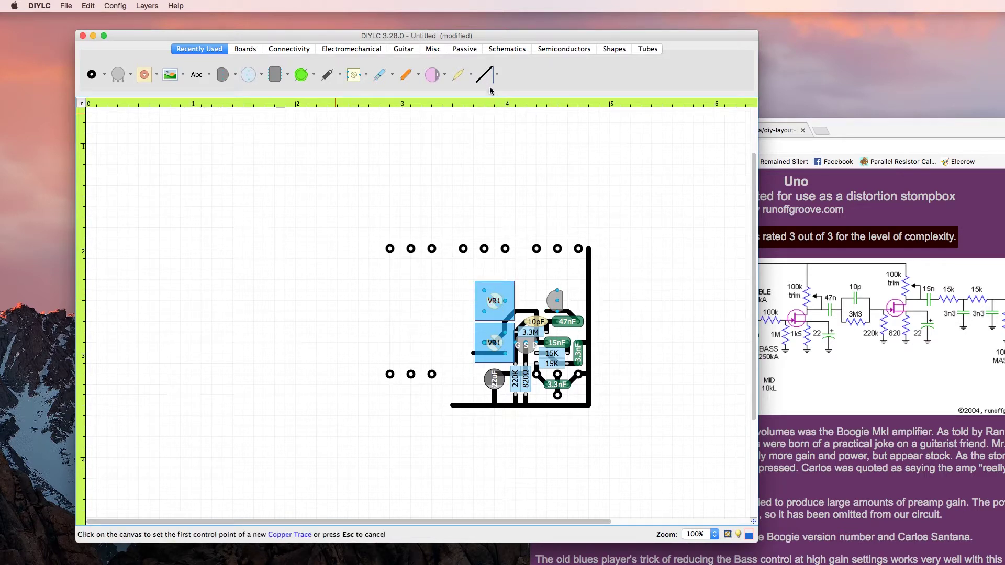
{"action": "left_click", "coordinate": [508, 302]}
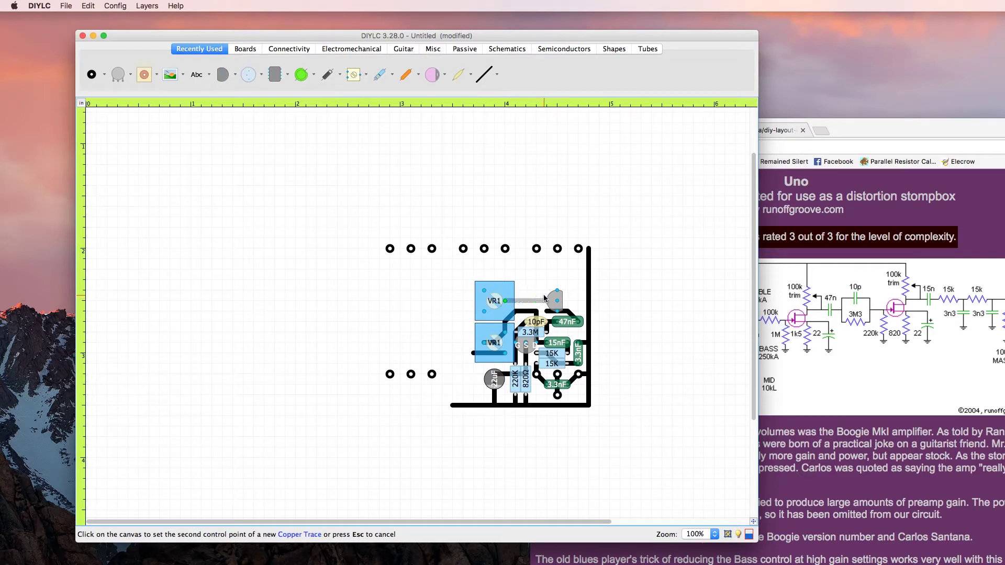
{"action": "left_click", "coordinate": [545, 300]}
{"action": "left_click", "coordinate": [484, 75]}
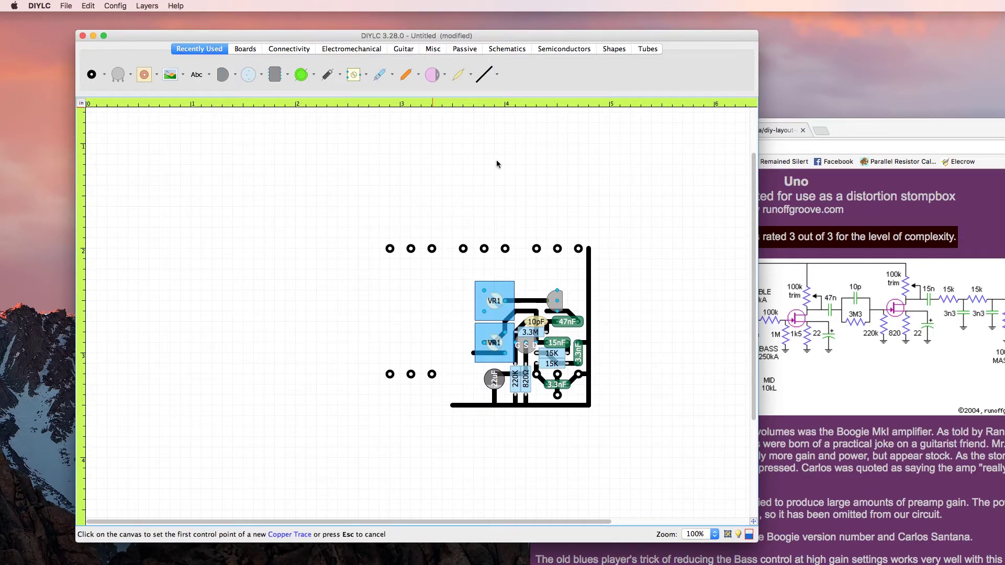
{"action": "left_click", "coordinate": [548, 313]}
{"action": "key", "text": "Escape"}
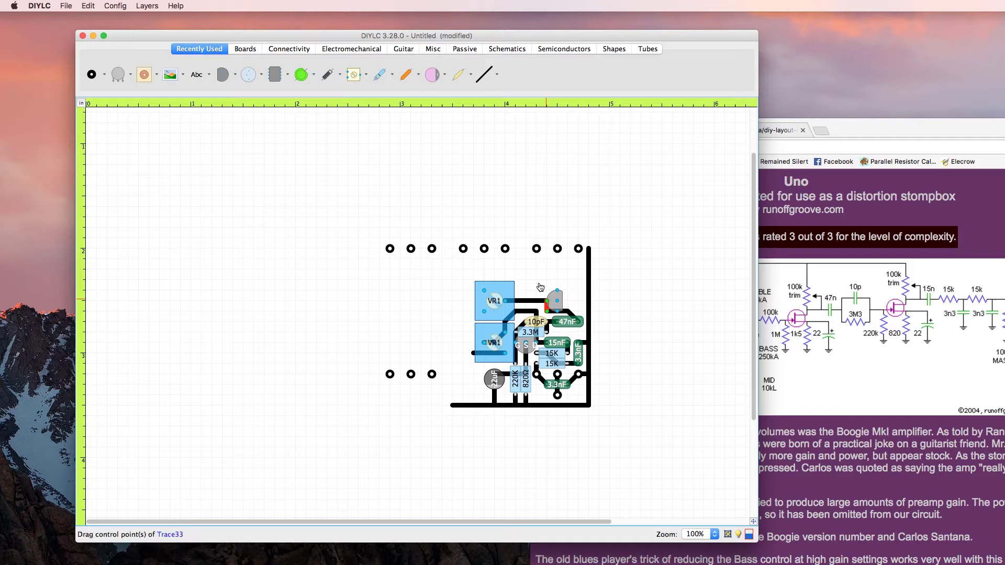
Add two short copper traces between VR1's lower-left and upper pins
{"action": "left_click", "coordinate": [483, 77]}
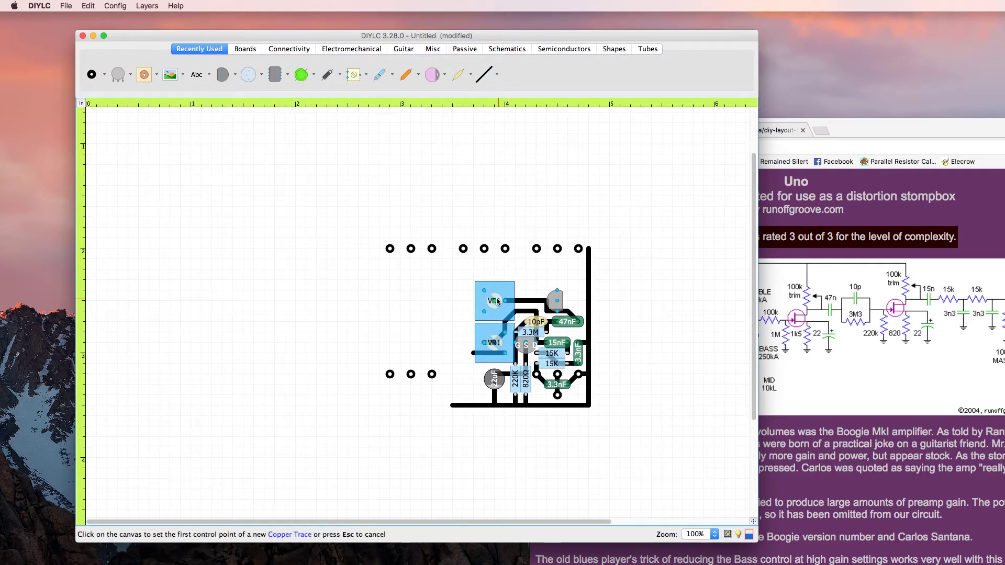
{"action": "left_click", "coordinate": [485, 311]}
{"action": "left_click", "coordinate": [496, 314]}
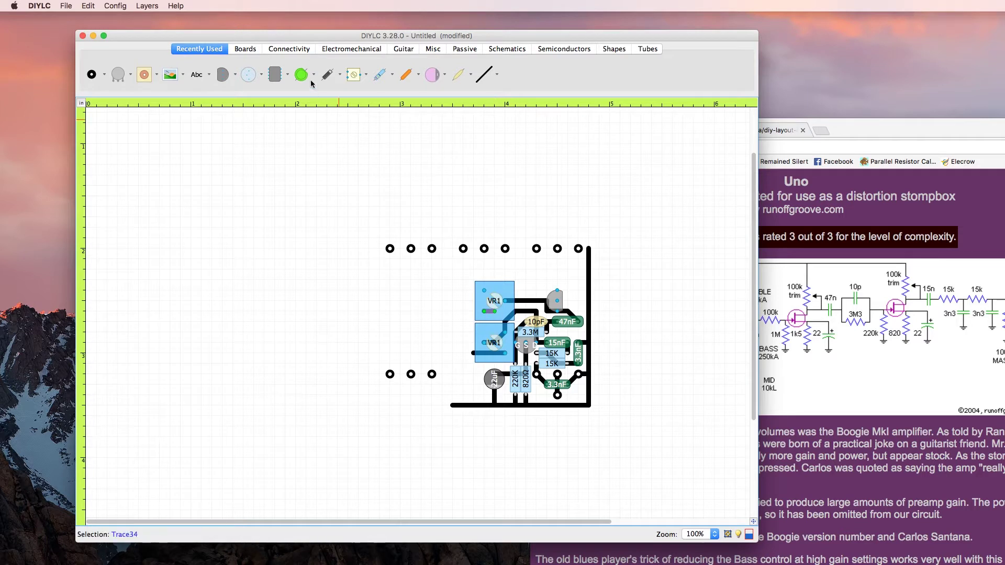
{"action": "left_click", "coordinate": [486, 74]}
{"action": "left_click", "coordinate": [504, 300]}
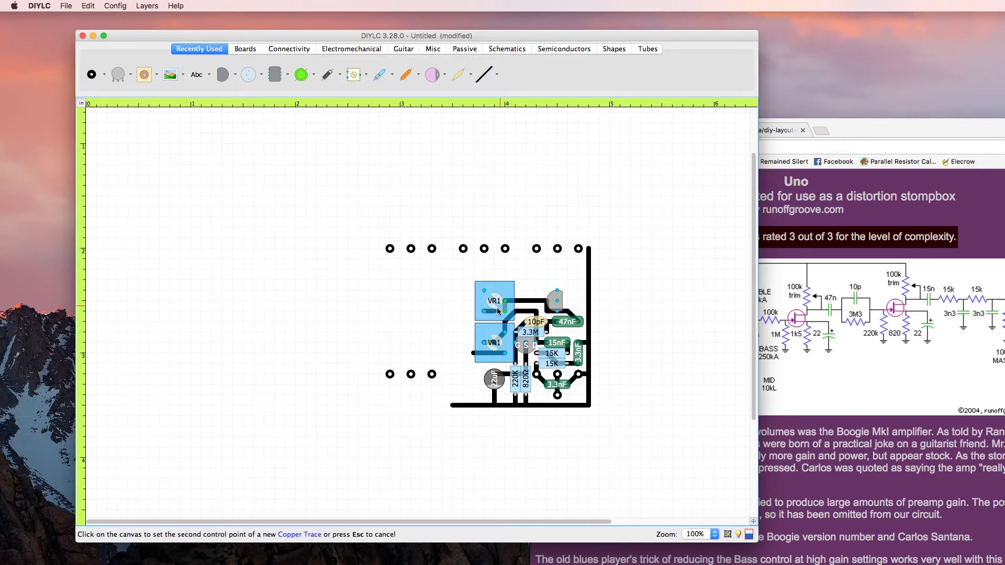
{"action": "left_click", "coordinate": [495, 312]}
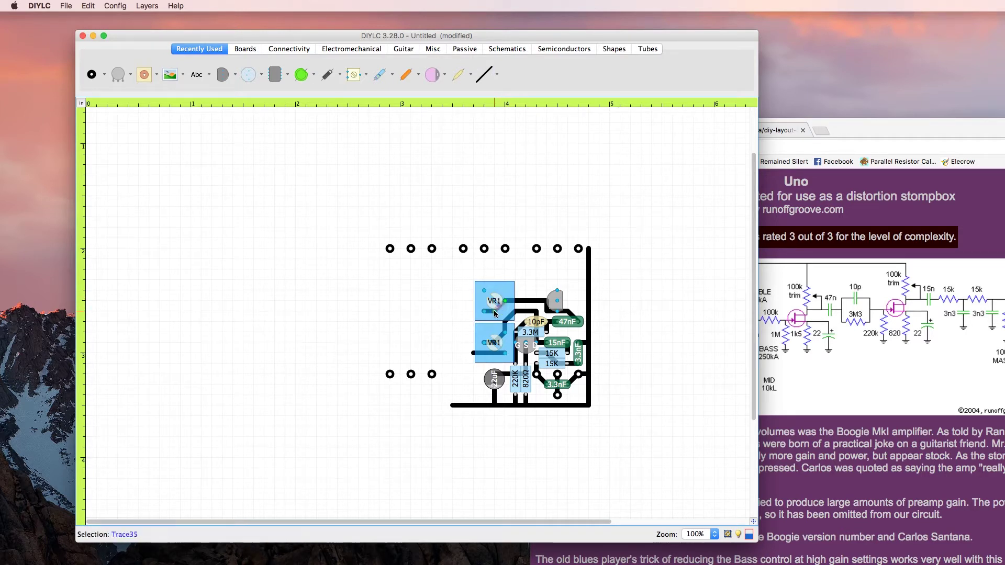
{"action": "left_click", "coordinate": [530, 285]}
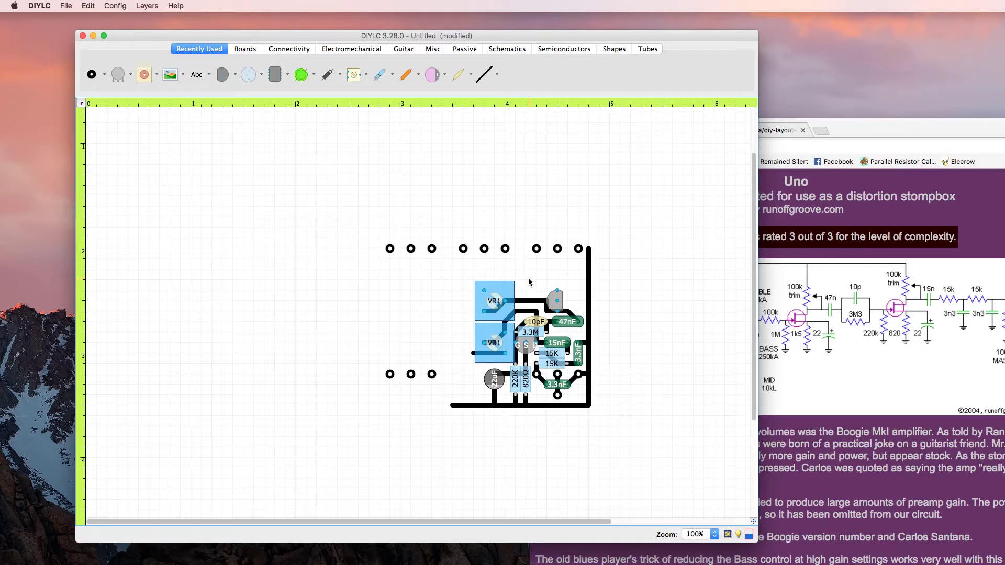
Paste a copy of the 22uF capacitor C3 to the right of Q2
{"action": "left_click", "coordinate": [496, 384]}
{"action": "key", "text": "super+v"}
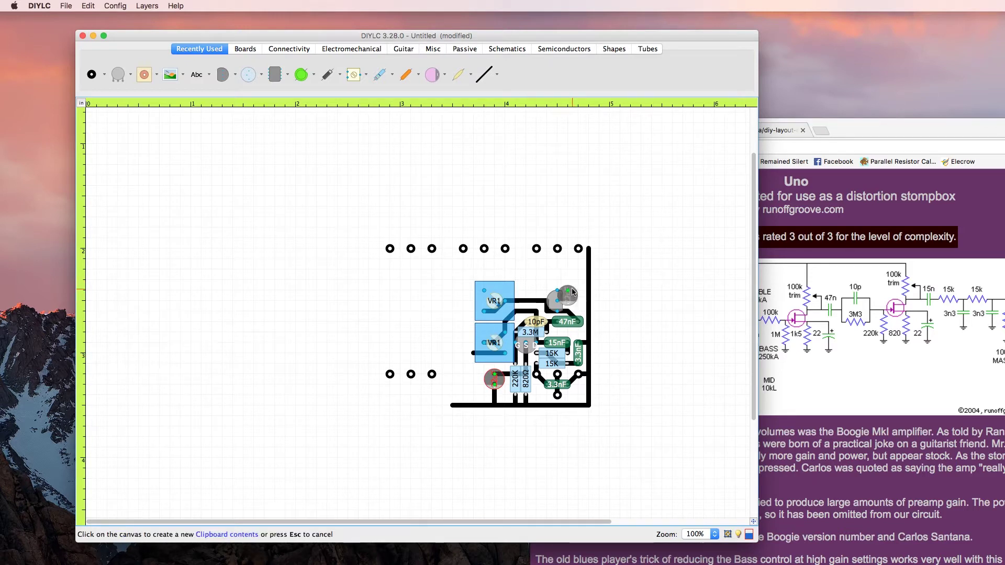
{"action": "left_click", "coordinate": [575, 292]}
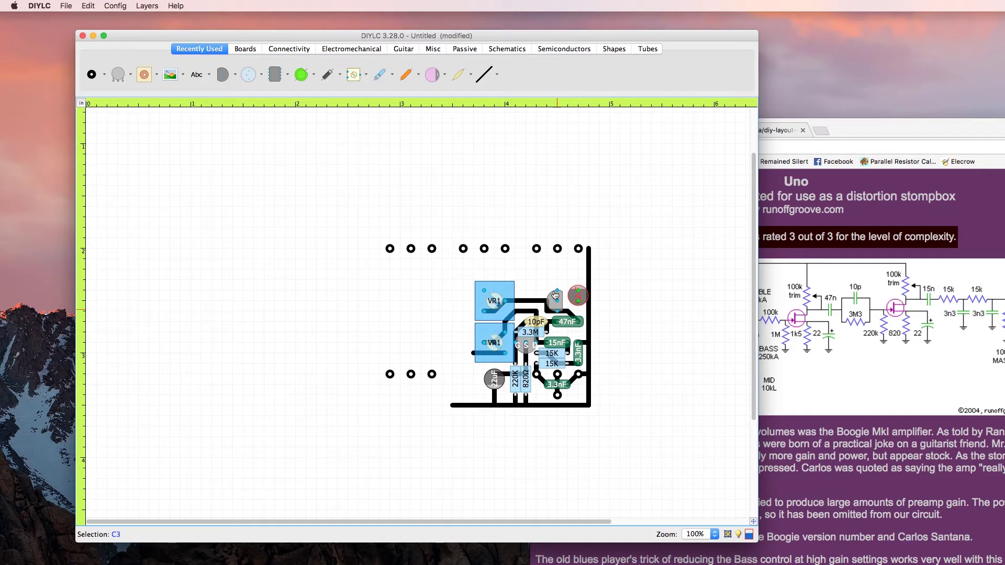
Join Q2 to the new capacitor with a copper trace, then select the top pad row
{"action": "left_click", "coordinate": [486, 73]}
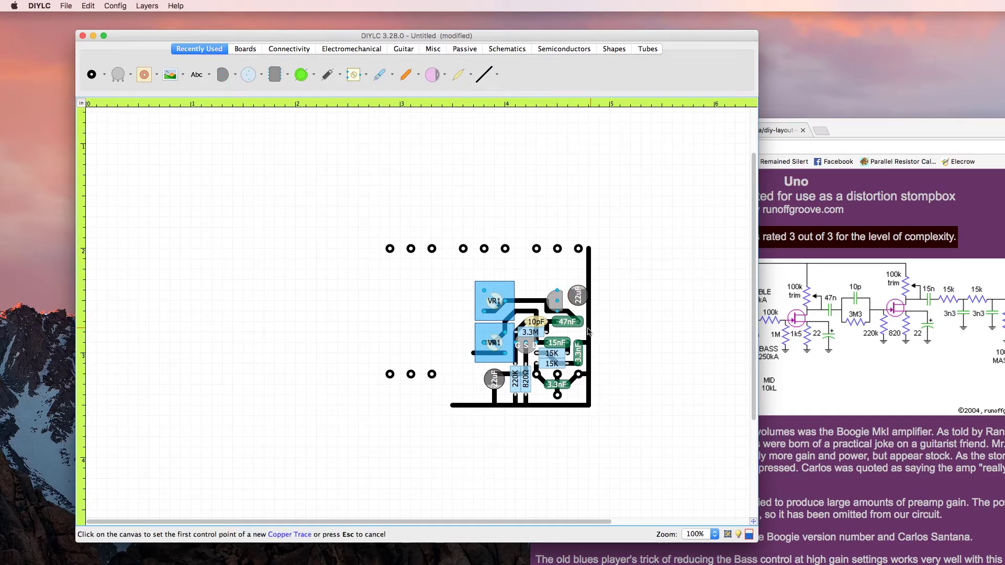
{"action": "left_click", "coordinate": [558, 301]}
{"action": "left_click", "coordinate": [574, 303]}
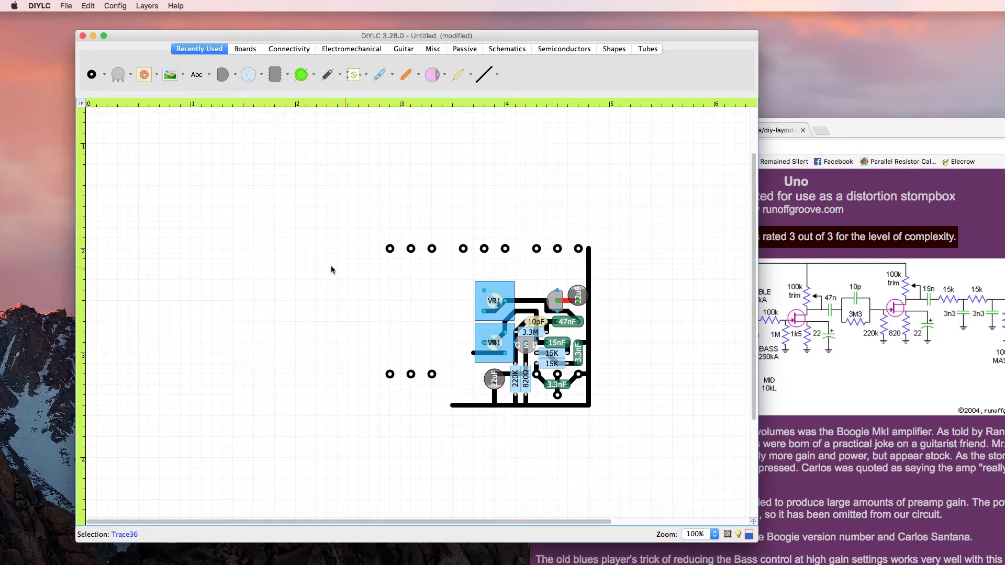
{"action": "left_click_drag", "start_coordinate": [377, 244], "coordinate": [580, 261]}
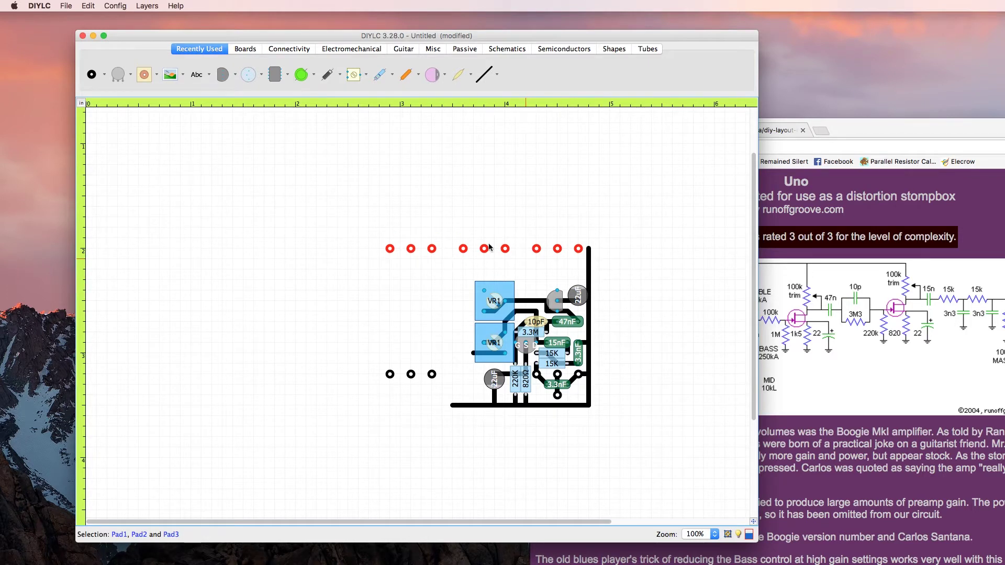
Nudge the selected nine top pads up one grid step and deselect them
{"action": "key", "text": "Up"}
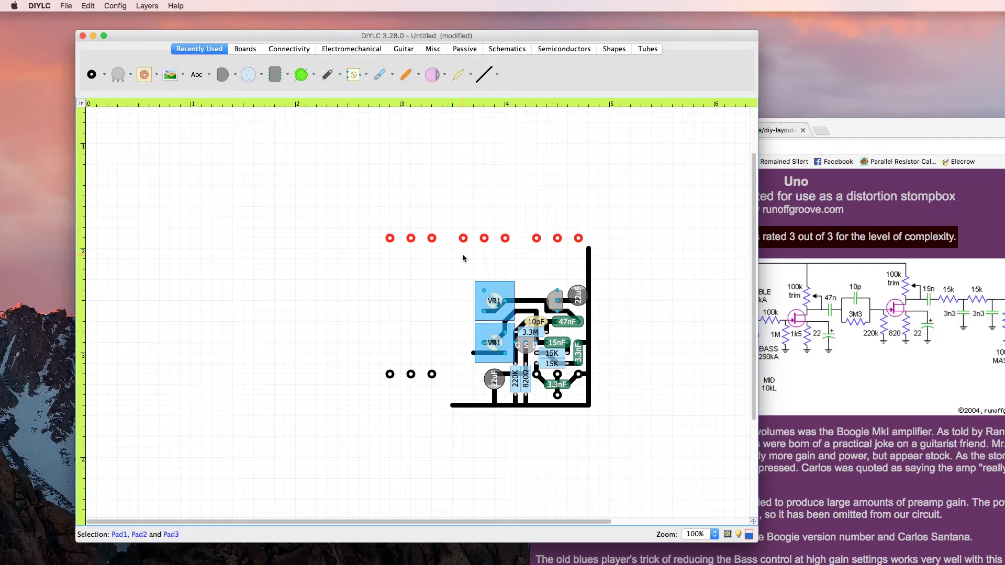
{"action": "left_click", "coordinate": [406, 126]}
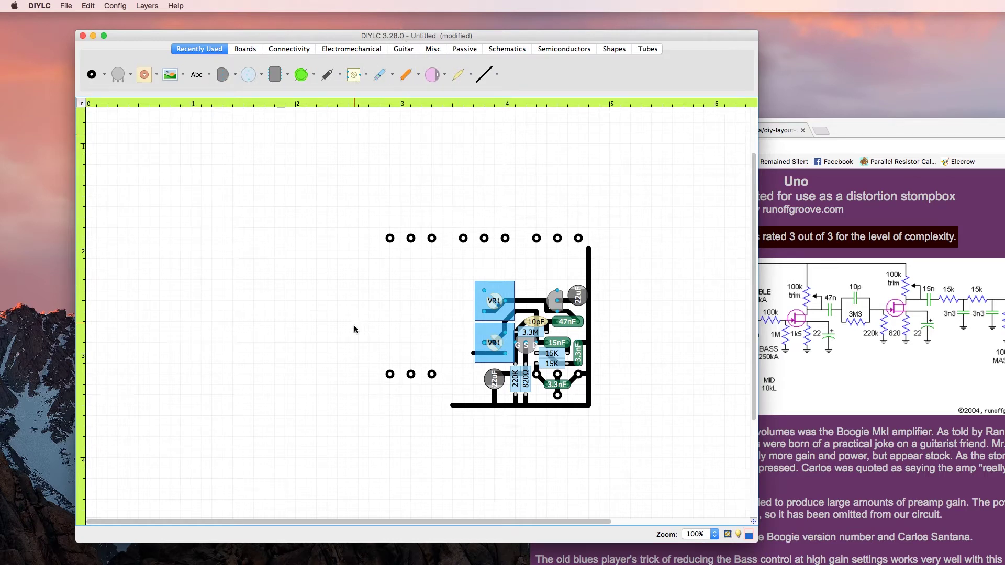
Place resistor R6 vertically up toward the top-right pad, checking the schematic
{"action": "left_click", "coordinate": [379, 75]}
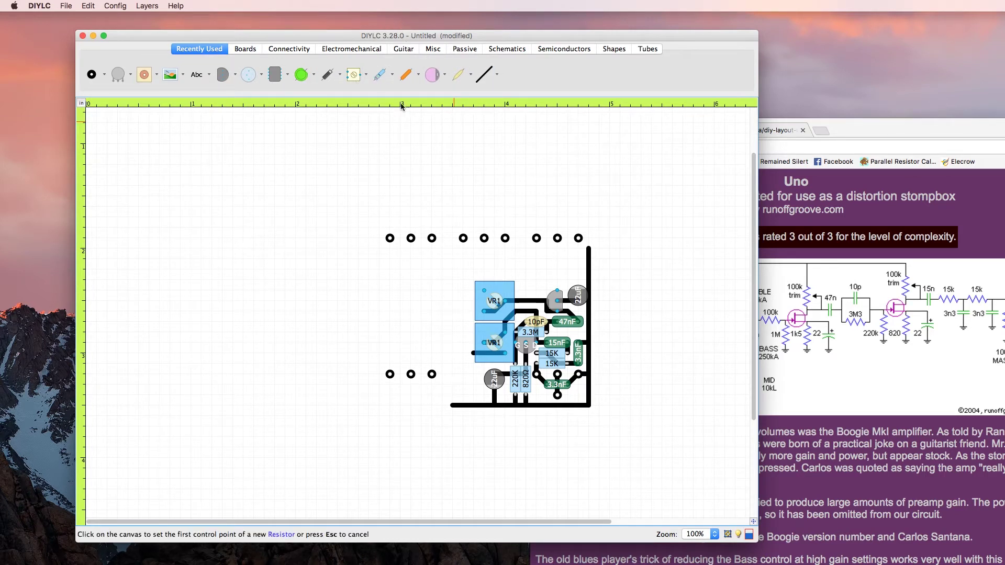
{"action": "left_click", "coordinate": [567, 281]}
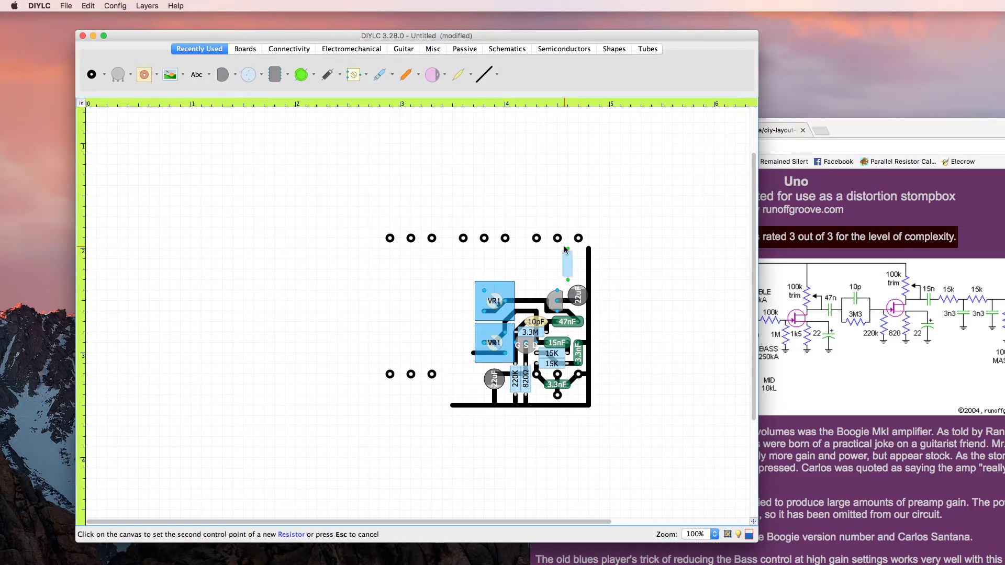
{"action": "left_click", "coordinate": [568, 249]}
{"action": "left_click_drag", "start_coordinate": [569, 249], "coordinate": [579, 240]}
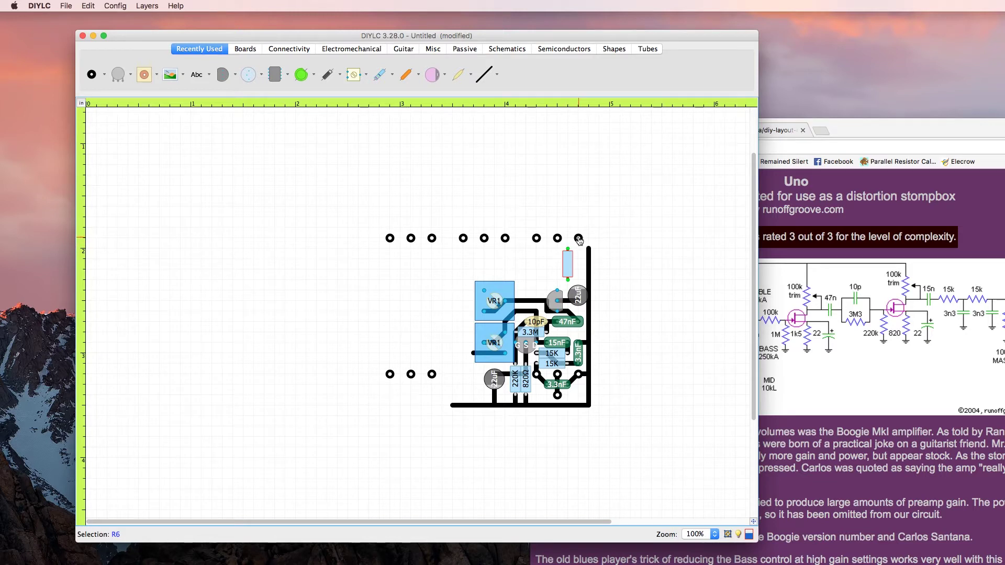
{"action": "left_click", "coordinate": [908, 366]}
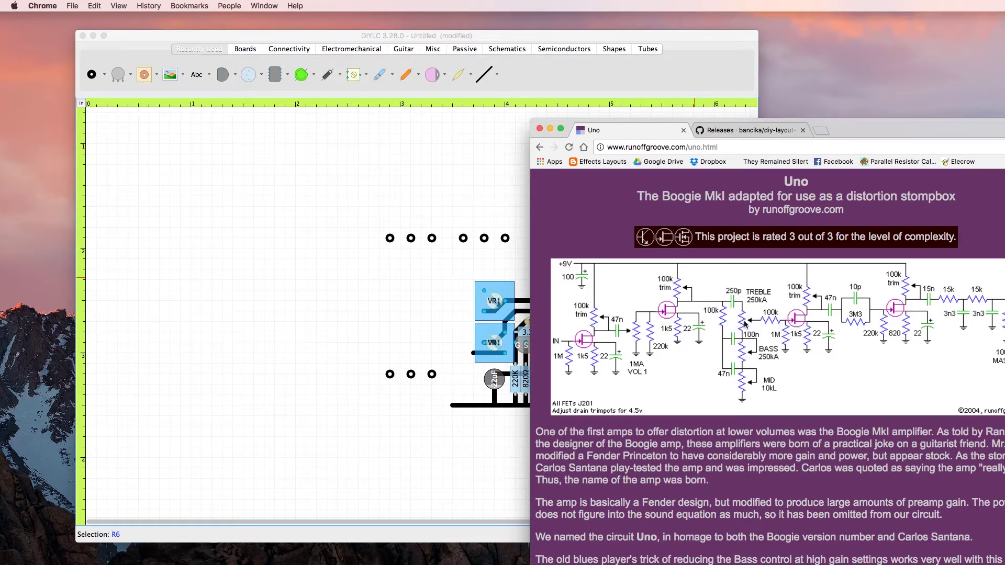
{"action": "left_click", "coordinate": [490, 208]}
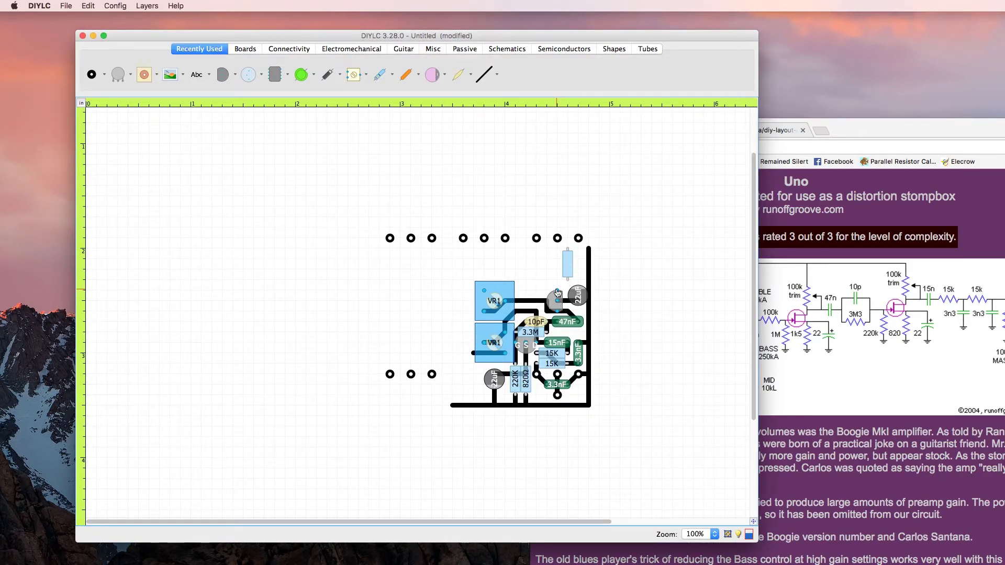
{"action": "left_click", "coordinate": [379, 75]}
{"action": "left_click", "coordinate": [558, 249]}
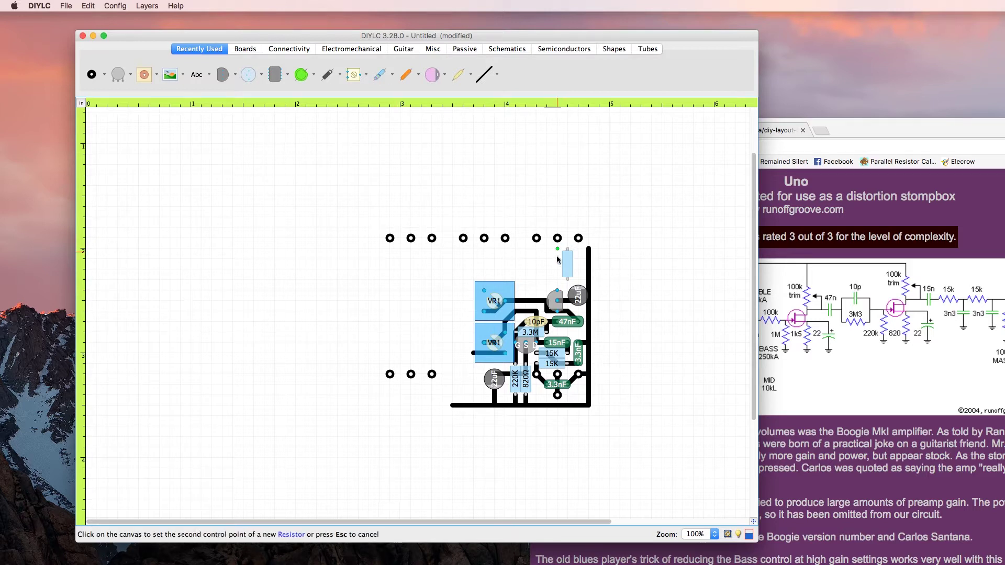
{"action": "left_click", "coordinate": [557, 281]}
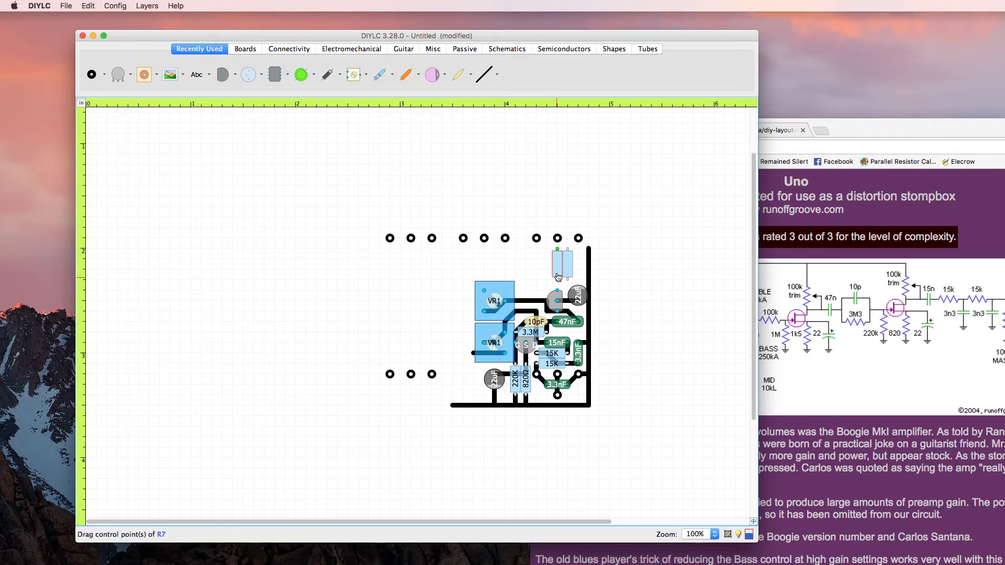
{"action": "double_click", "coordinate": [561, 264]}
{"action": "type", "text": "100k"}
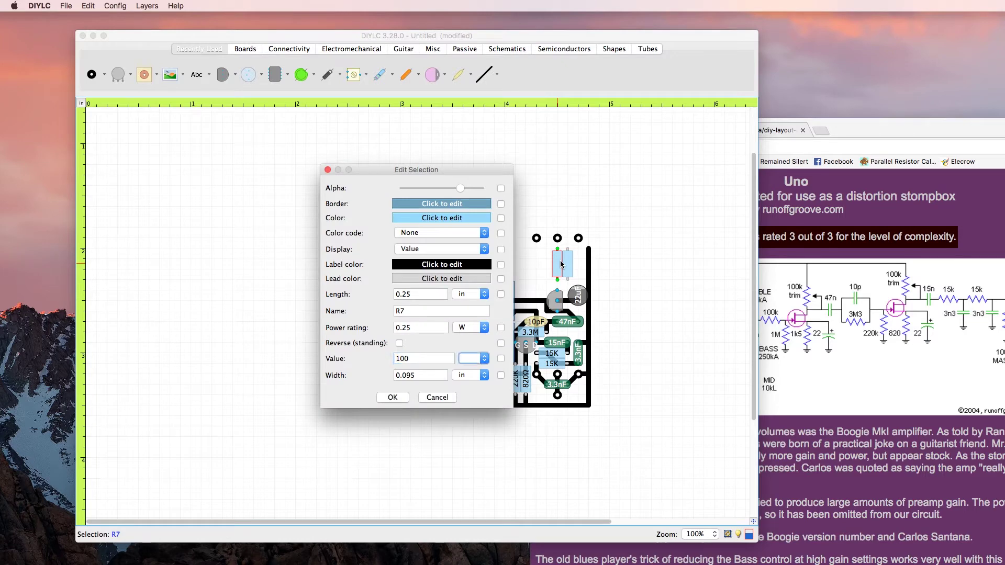
{"action": "key", "text": "Return"}
{"action": "double_click", "coordinate": [568, 261]}
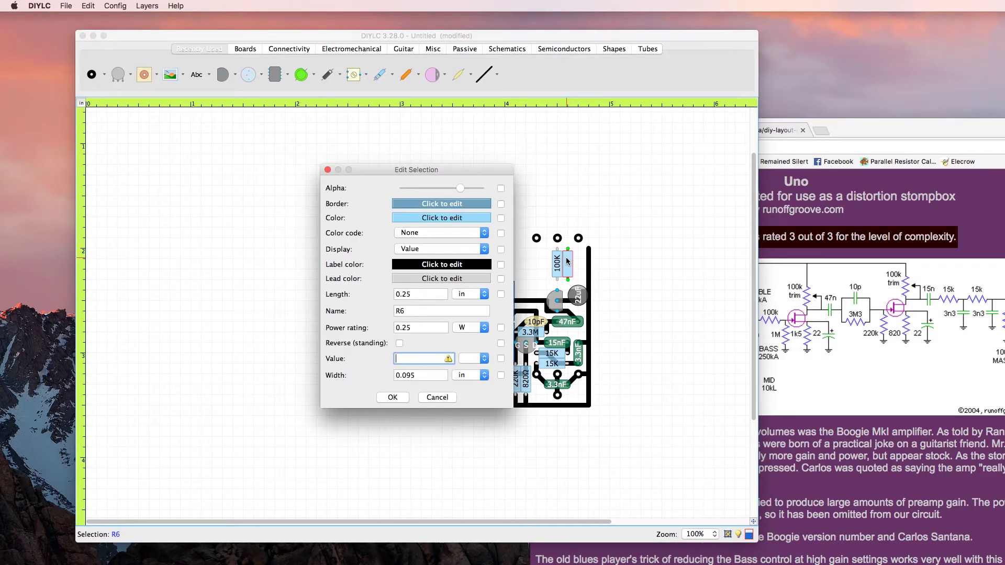
{"action": "type", "text": "1.5k"}
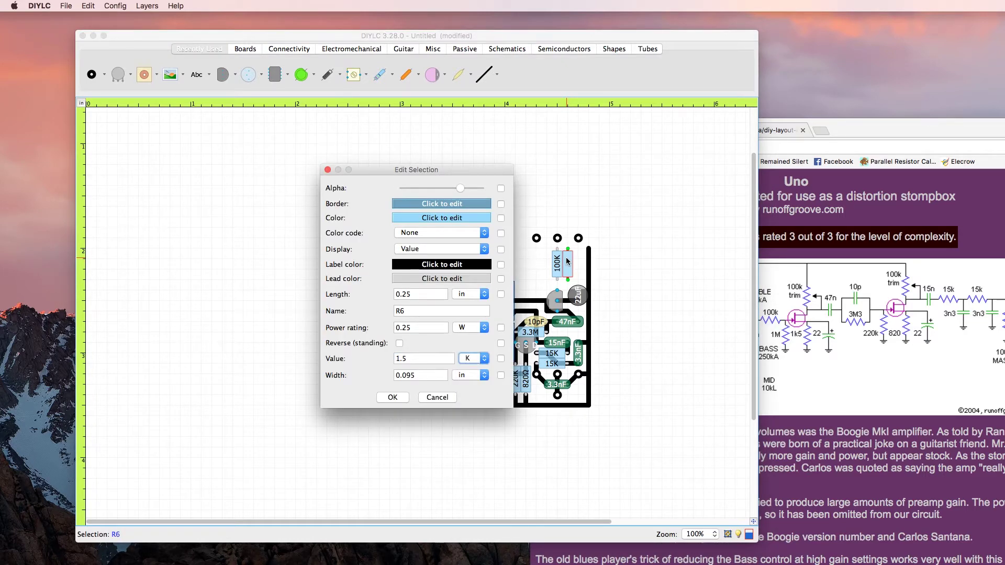
{"action": "key", "text": "Return"}
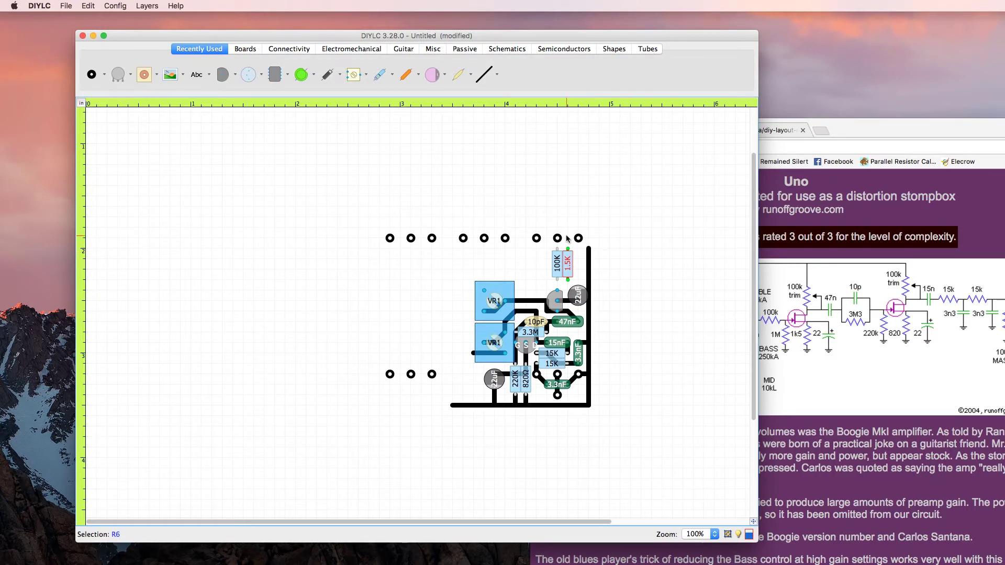
{"action": "left_click", "coordinate": [859, 351]}
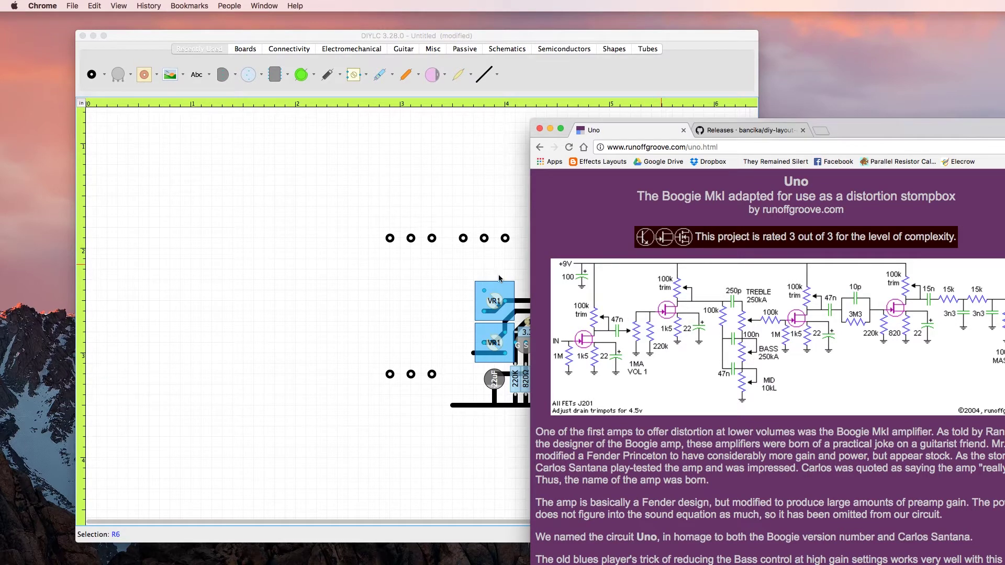
{"action": "left_click", "coordinate": [396, 241]}
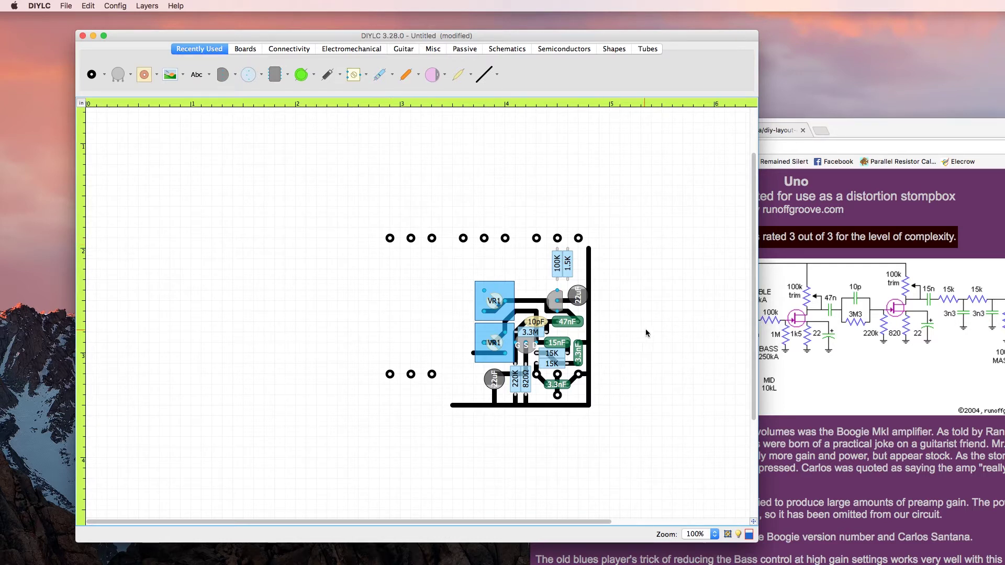
Draw short traces from the 100K resistor lead and down from the top pad
{"action": "left_click", "coordinate": [486, 74]}
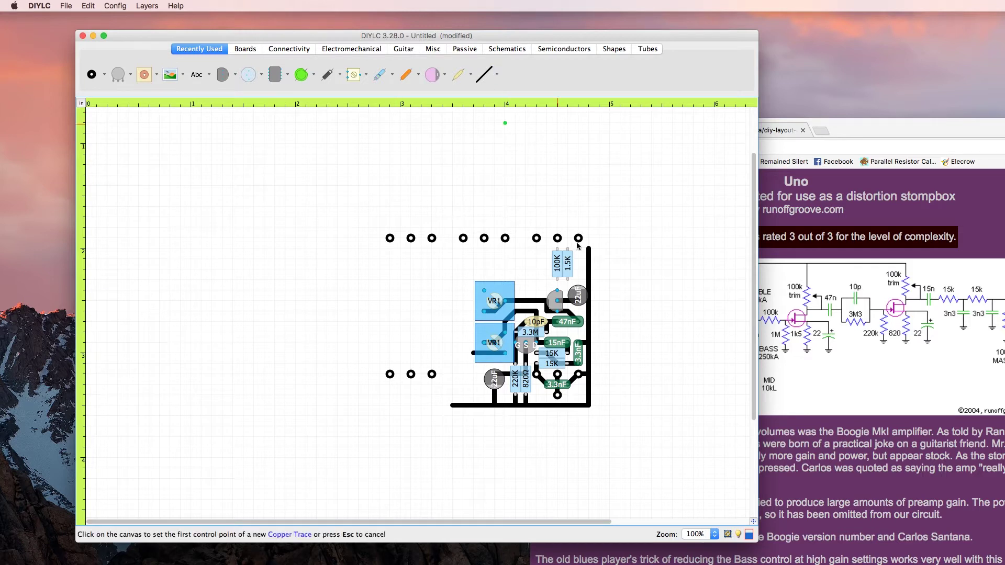
{"action": "left_click", "coordinate": [557, 290]}
{"action": "left_click", "coordinate": [558, 280]}
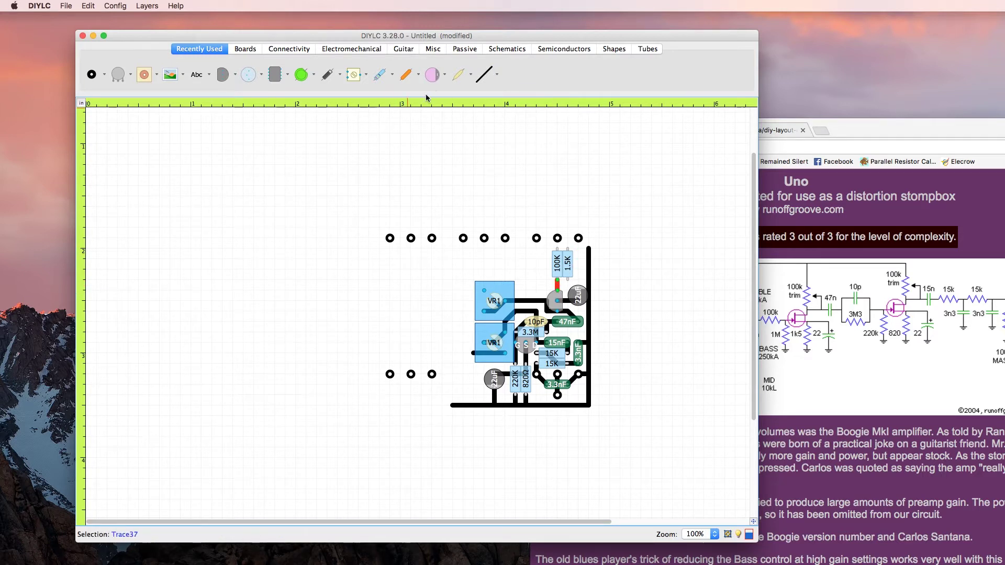
{"action": "left_click", "coordinate": [483, 74]}
{"action": "left_click_drag", "start_coordinate": [557, 238], "coordinate": [558, 249]}
Add a trace above the 1.5K resistor and stretch the right-hand rail to the top
{"action": "left_click", "coordinate": [485, 73]}
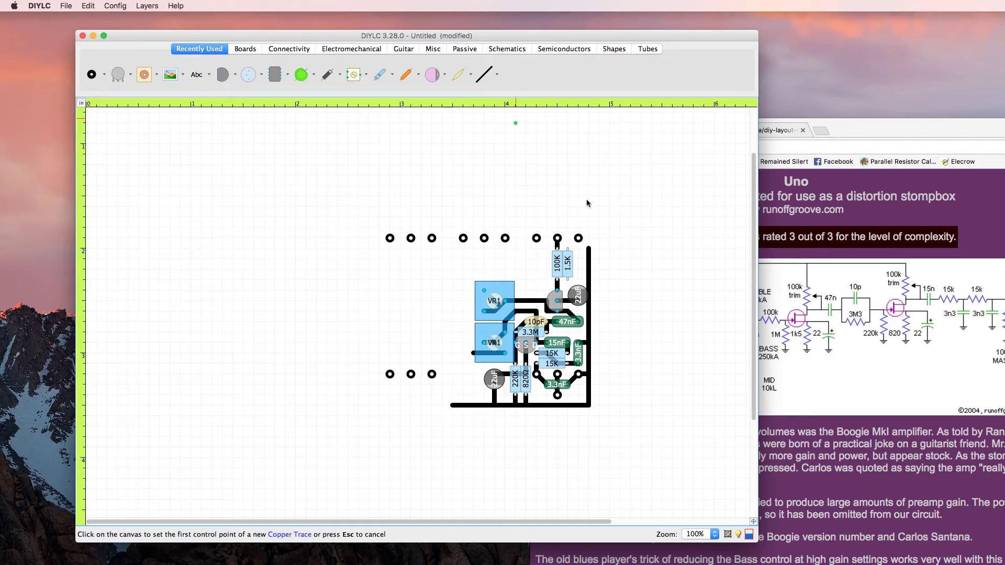
{"action": "left_click", "coordinate": [568, 229]}
{"action": "left_click", "coordinate": [572, 250]}
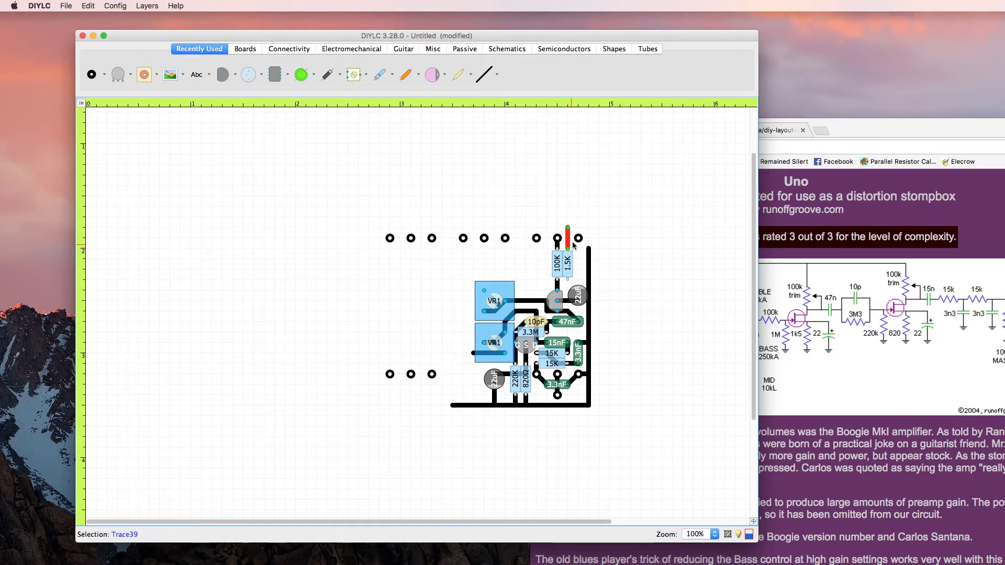
{"action": "left_click", "coordinate": [591, 256]}
{"action": "left_click_drag", "start_coordinate": [590, 247], "coordinate": [589, 228]}
Draw the top copper rail from the right corner leftward past the pads
{"action": "left_click", "coordinate": [483, 74]}
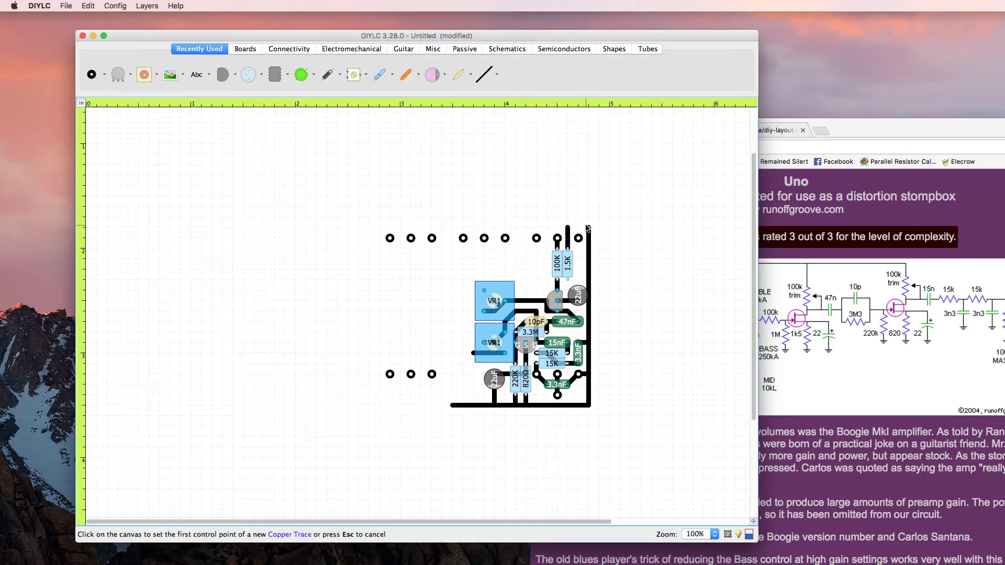
{"action": "left_click", "coordinate": [589, 229]}
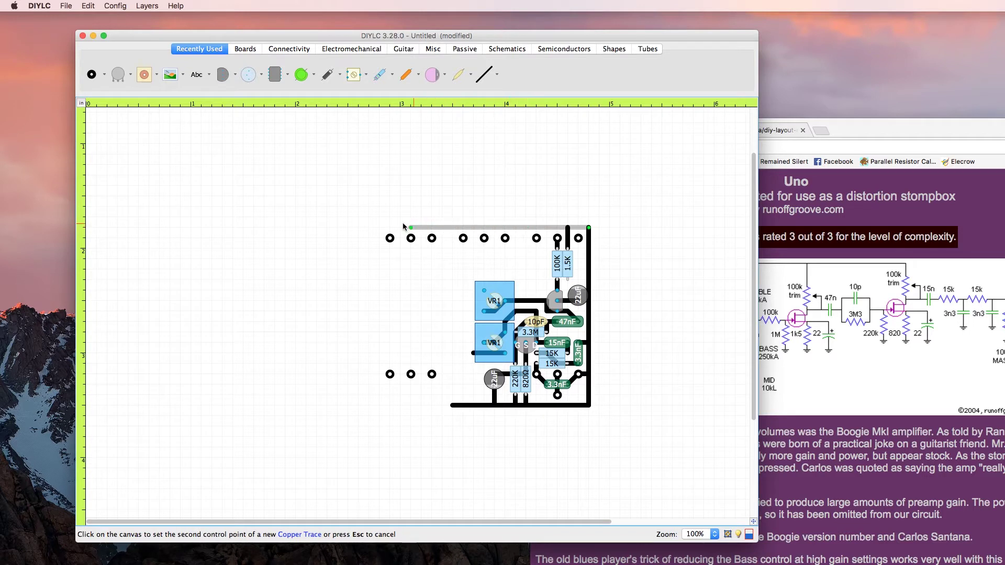
{"action": "left_click", "coordinate": [379, 228]}
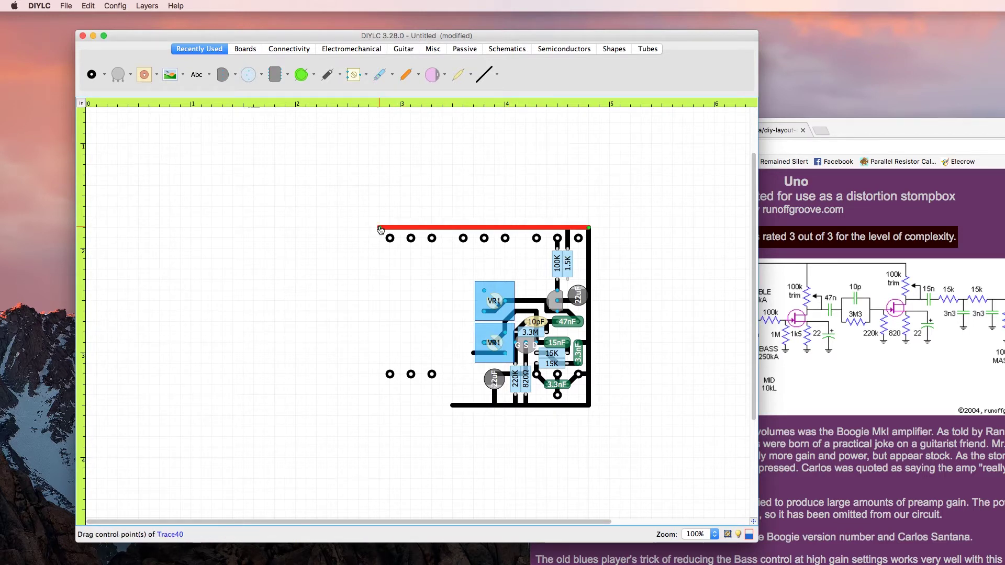
{"action": "left_click", "coordinate": [410, 170]}
Link the 1.5K resistor to the 22uF capacitor and the capacitor lead to the right rail
{"action": "left_click", "coordinate": [481, 75]}
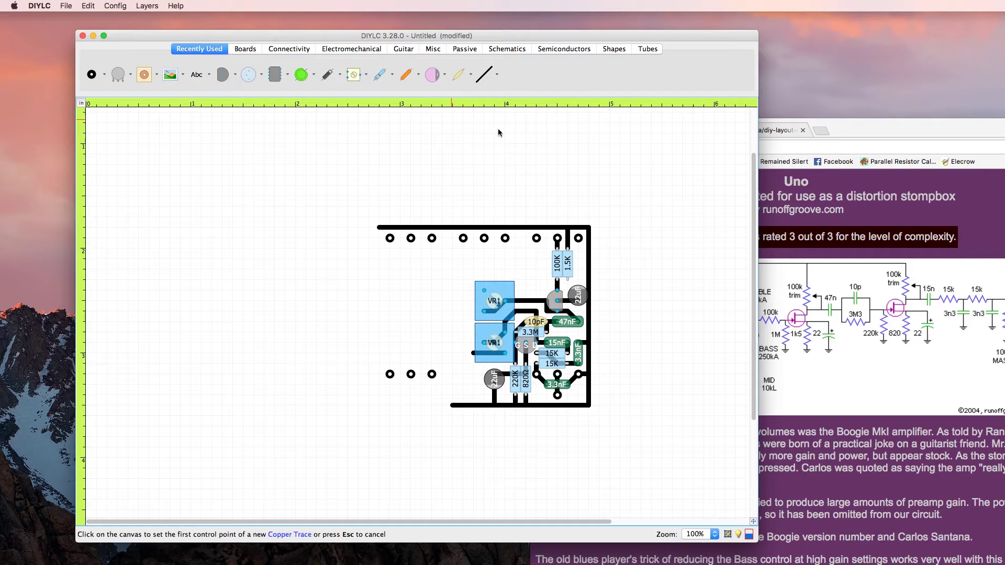
{"action": "left_click", "coordinate": [568, 280]}
{"action": "left_click", "coordinate": [569, 300]}
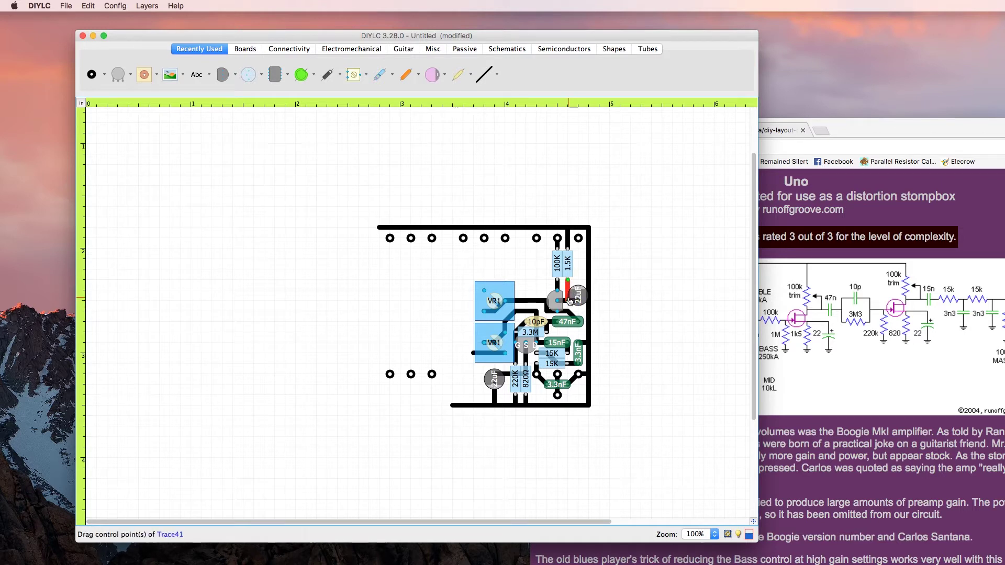
{"action": "left_click", "coordinate": [623, 283]}
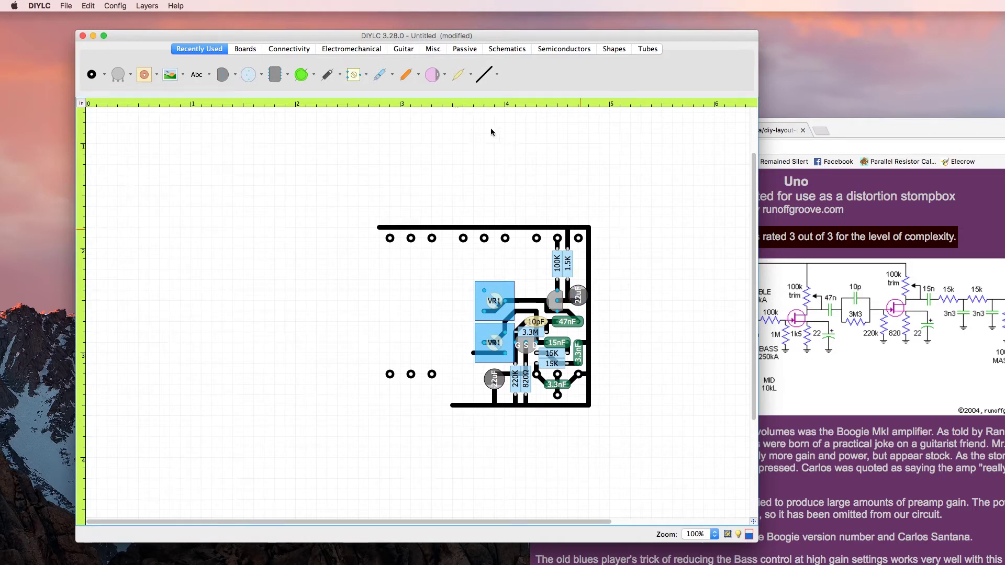
{"action": "left_click", "coordinate": [487, 73]}
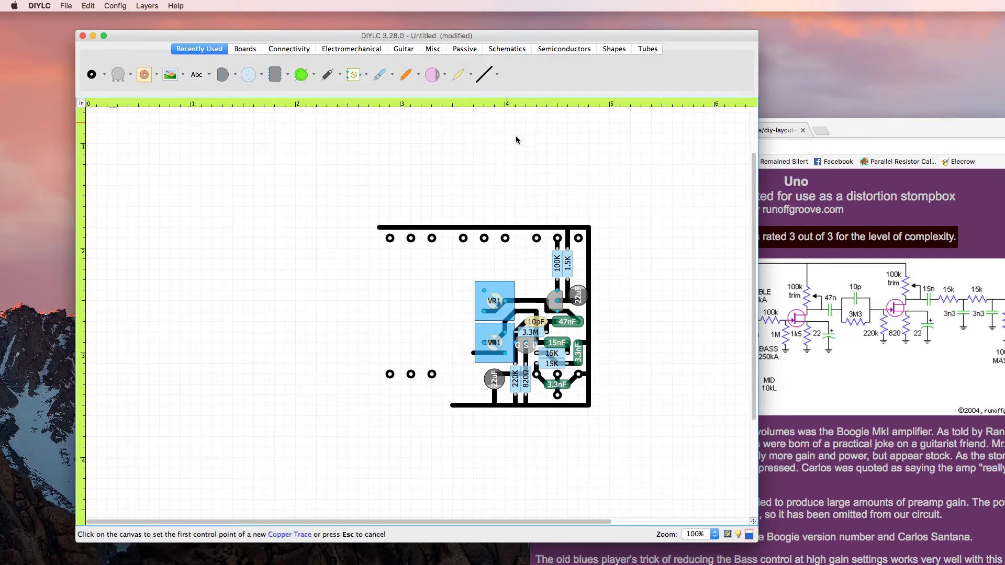
{"action": "left_click", "coordinate": [581, 290]}
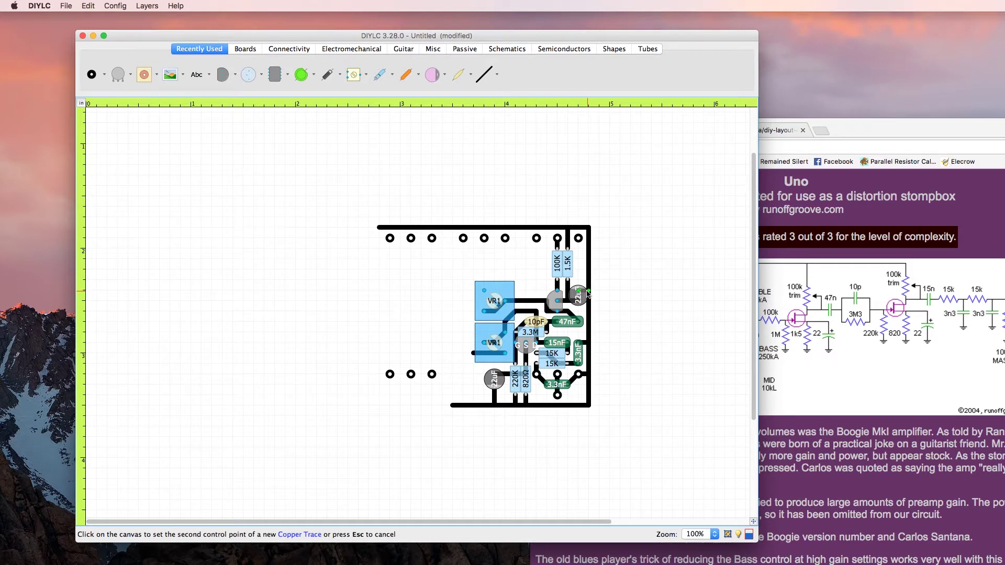
{"action": "left_click", "coordinate": [590, 291]}
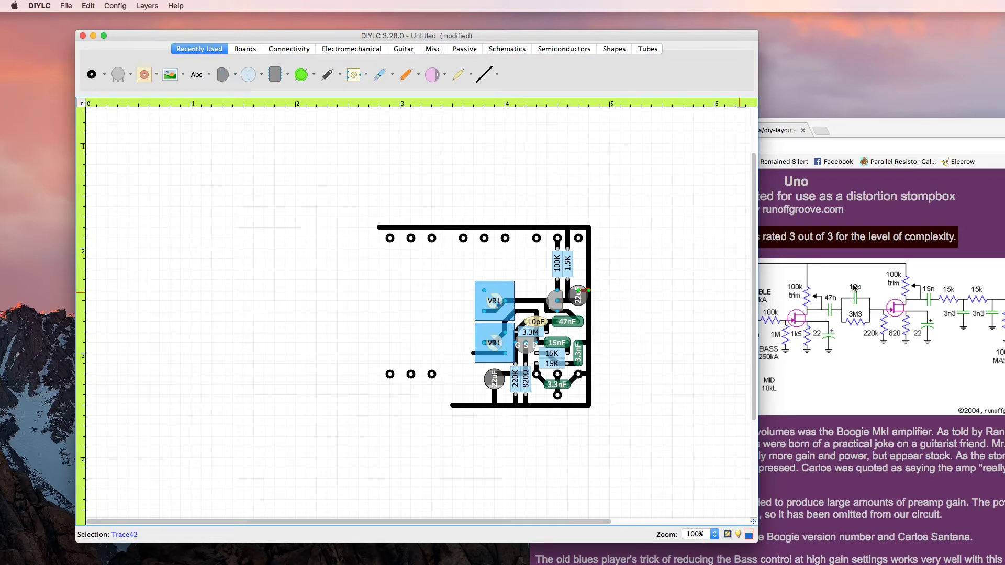
{"action": "left_click", "coordinate": [807, 331]}
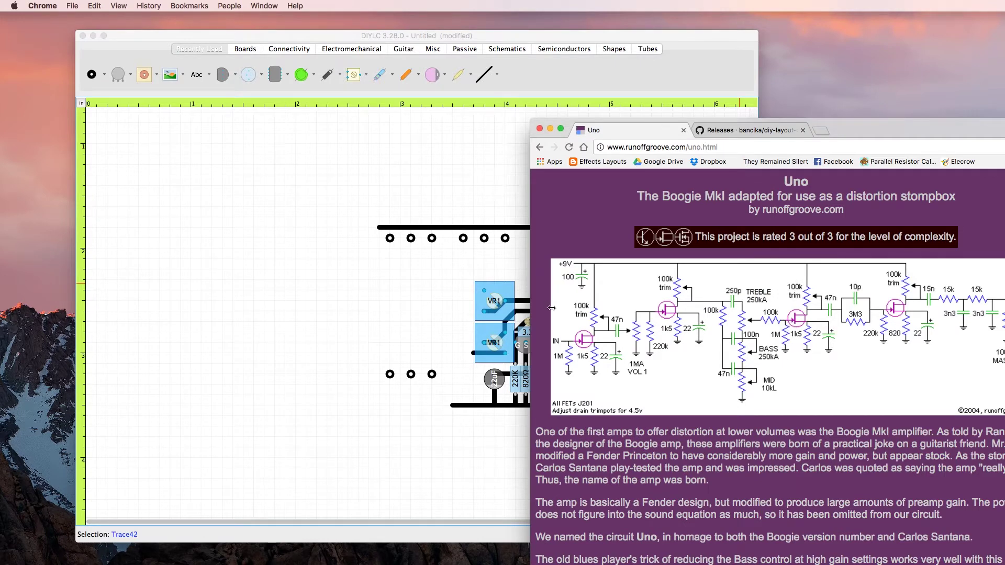
Run a trace up to the top rail and place a 1M resistor beneath it
{"action": "left_click", "coordinate": [486, 309]}
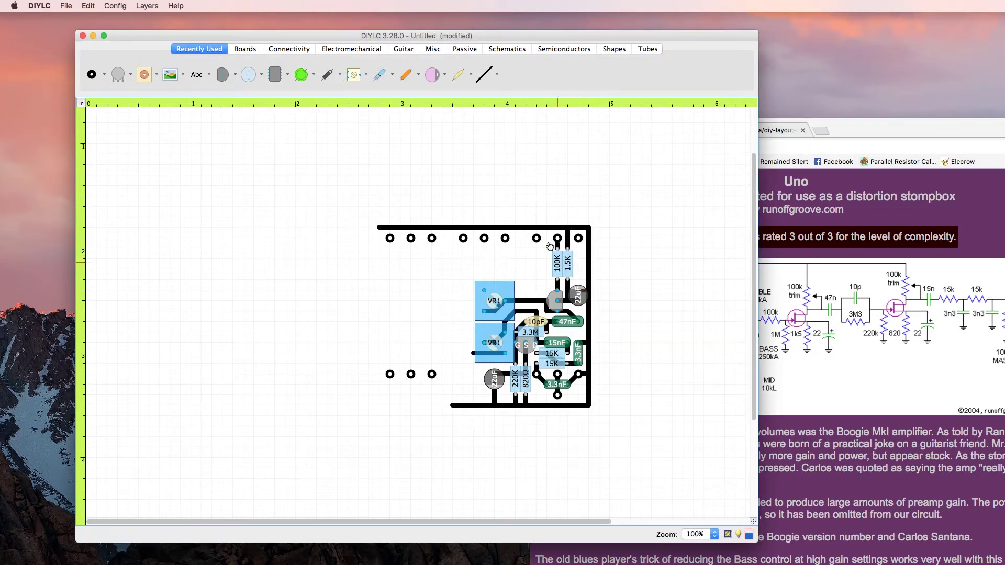
{"action": "left_click", "coordinate": [485, 74]}
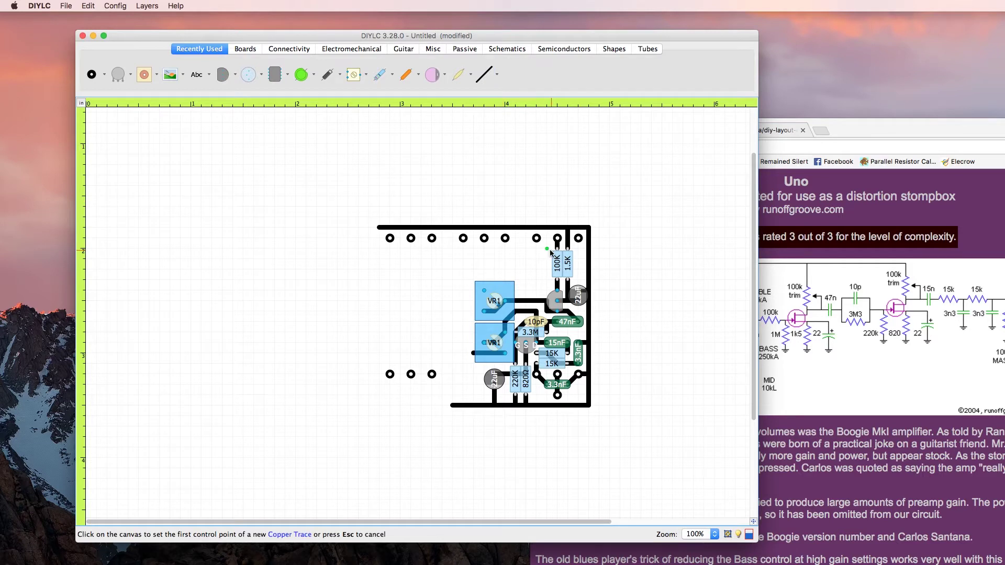
{"action": "left_click_drag", "start_coordinate": [548, 249], "coordinate": [547, 228]}
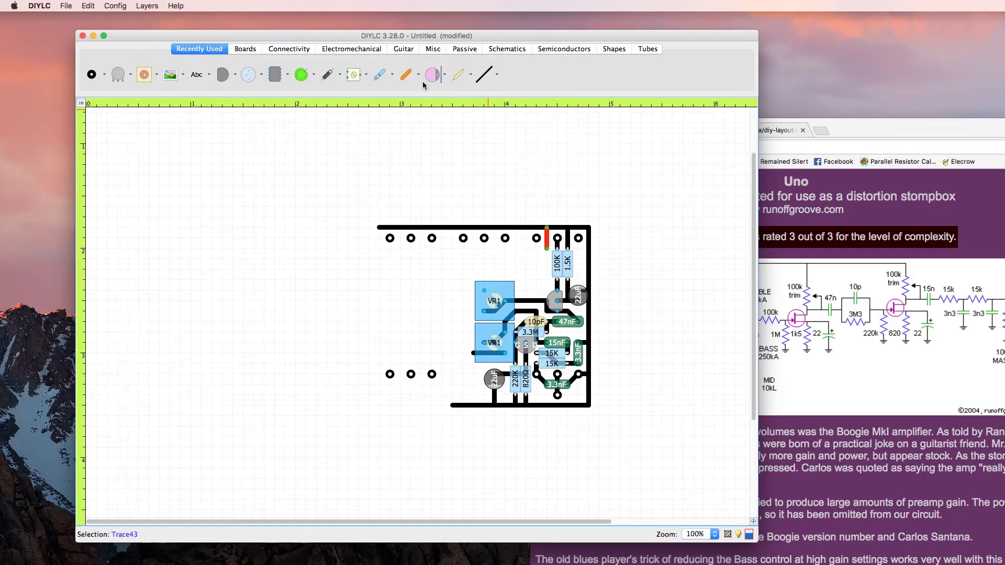
{"action": "left_click", "coordinate": [377, 76]}
{"action": "left_click", "coordinate": [547, 249]}
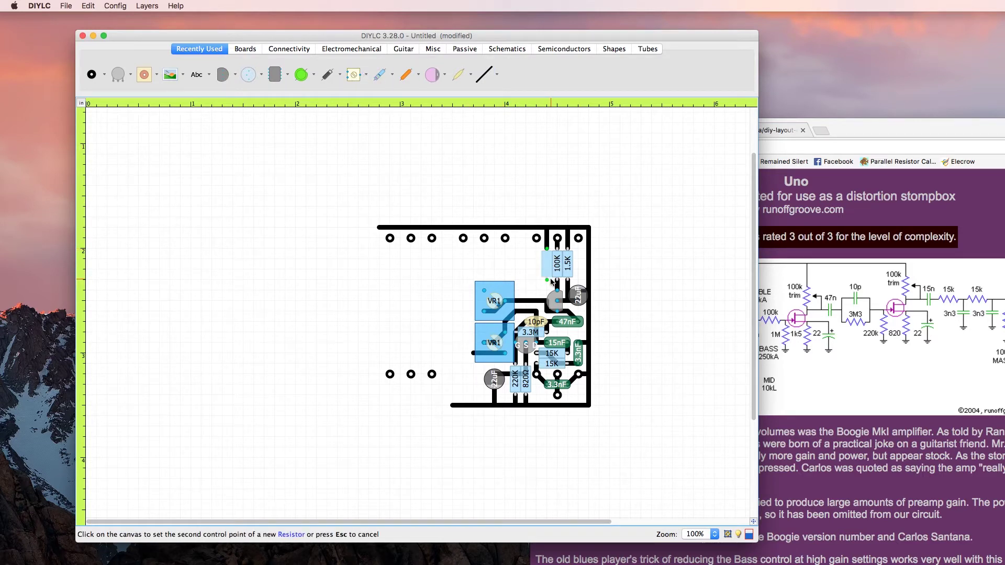
{"action": "left_click", "coordinate": [547, 281]}
{"action": "double_click", "coordinate": [547, 269]}
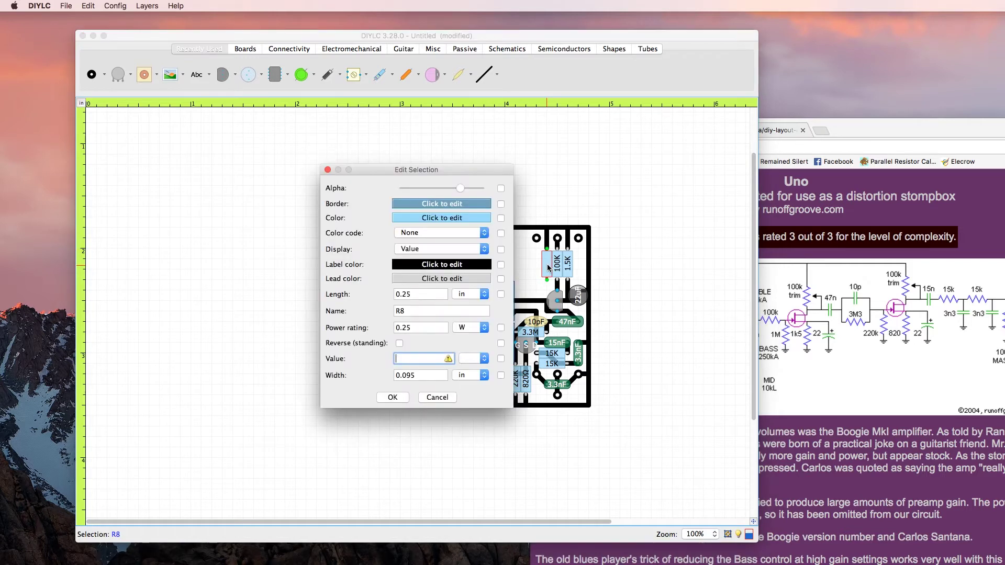
{"action": "type", "text": "1M"}
{"action": "key", "text": "Return"}
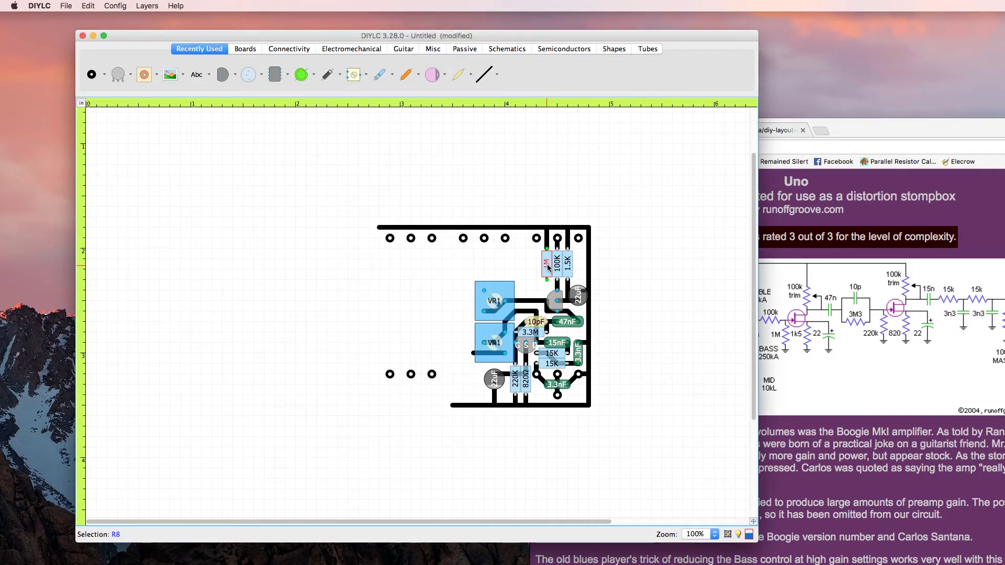
Connect the 1M resistor's lower lead to the circuit with a copper trace
{"action": "left_click", "coordinate": [486, 74]}
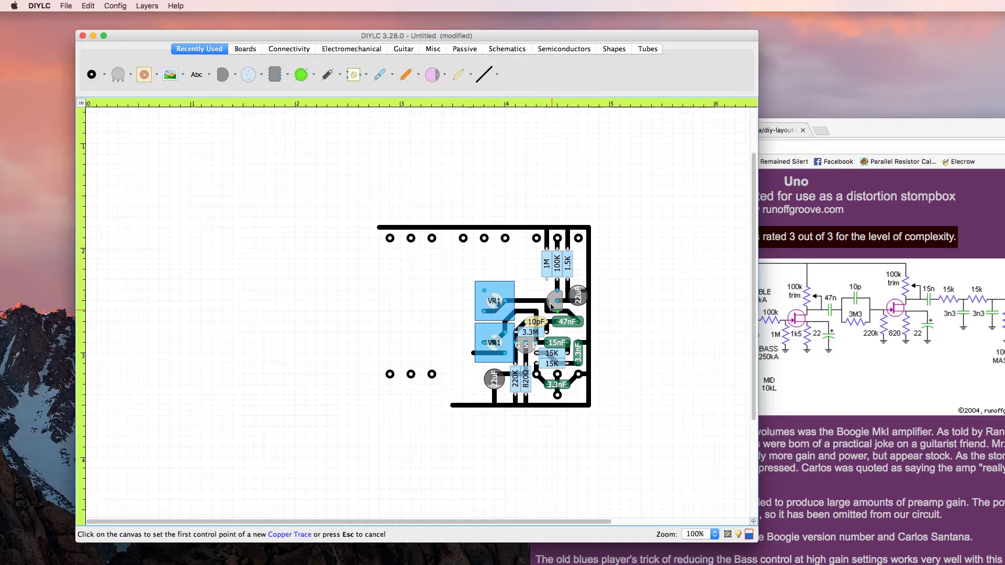
{"action": "left_click", "coordinate": [547, 280]}
{"action": "left_click", "coordinate": [554, 282]}
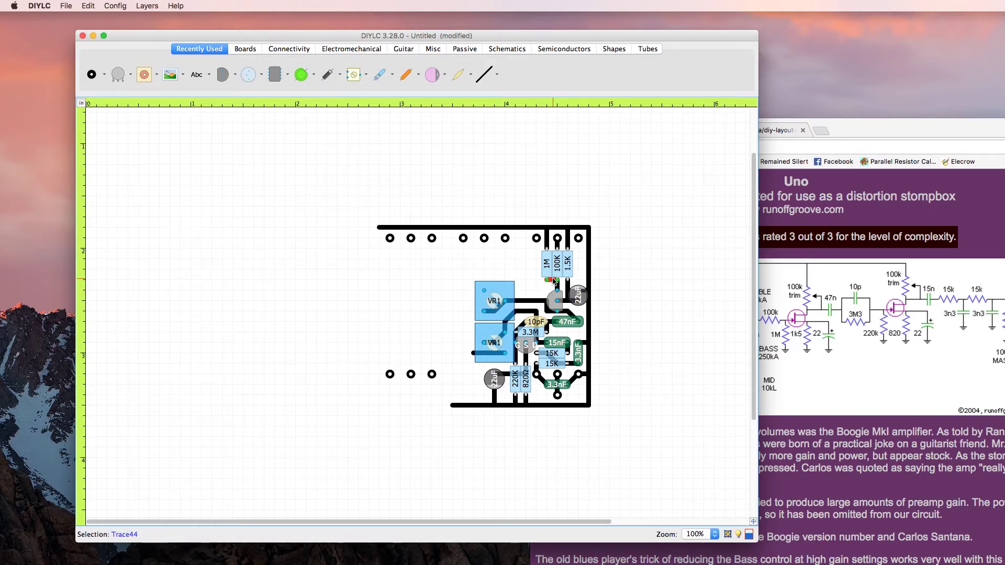
{"action": "left_click", "coordinate": [650, 293]}
{"action": "left_click", "coordinate": [834, 354]}
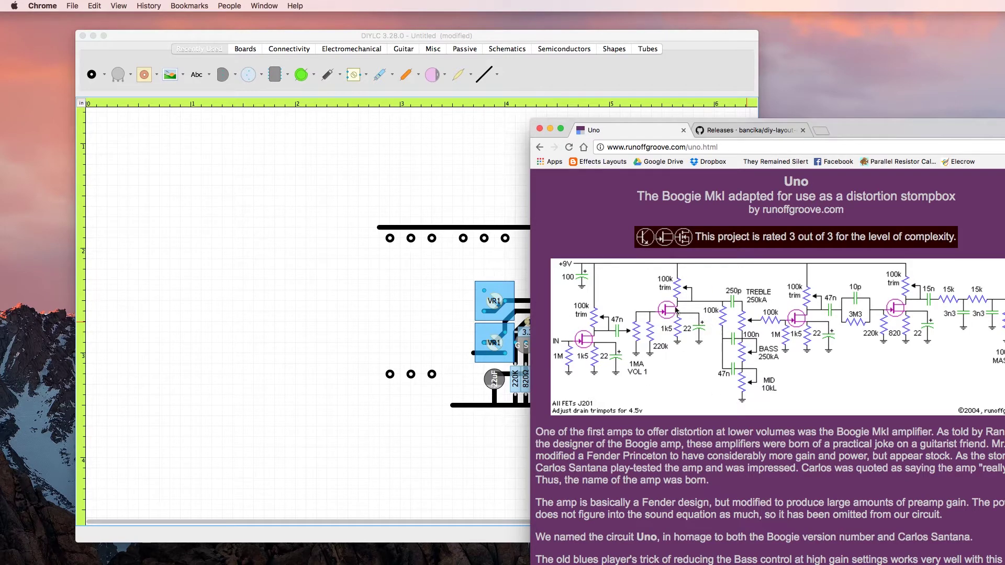
Move the Uno schematic browser window further right and bring the layout back in front
{"action": "left_click", "coordinate": [521, 276]}
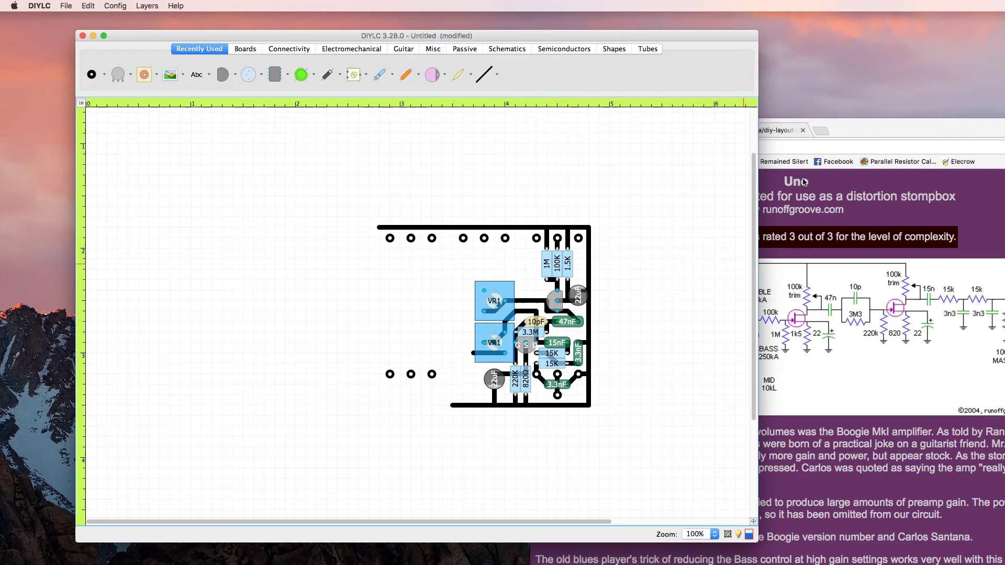
{"action": "left_click", "coordinate": [844, 124]}
{"action": "left_click_drag", "start_coordinate": [844, 124], "coordinate": [925, 127]}
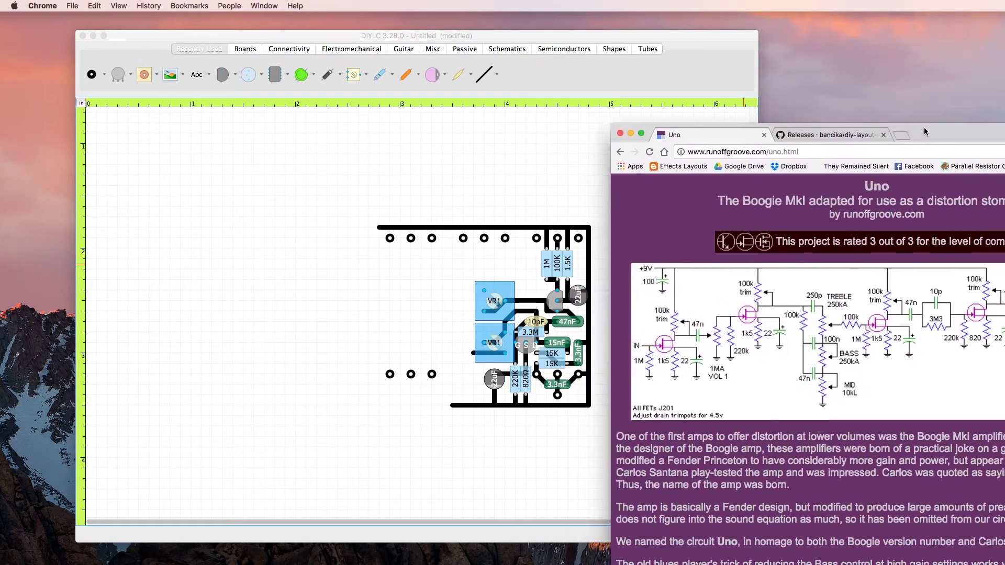
{"action": "left_click", "coordinate": [584, 205]}
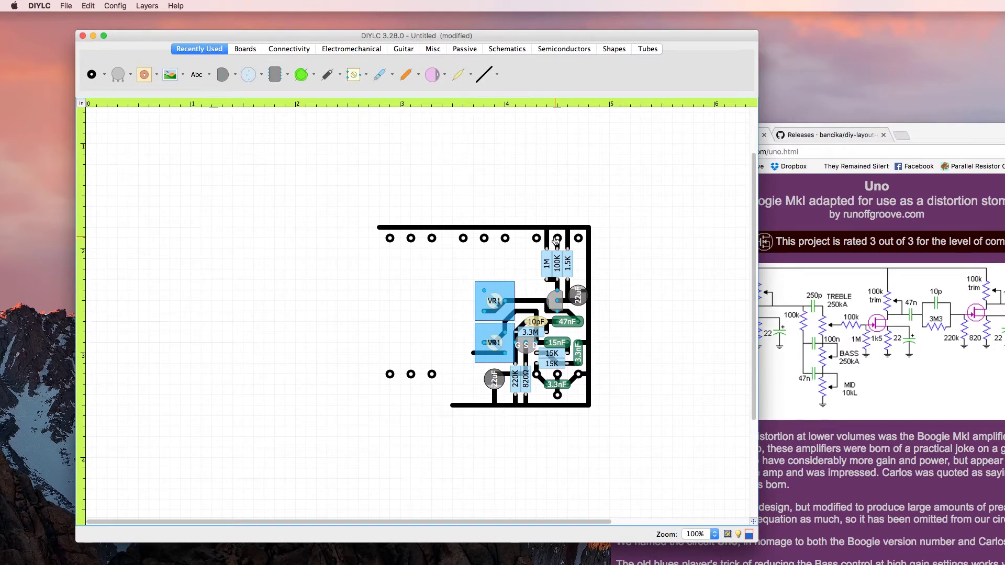
Add a text label reading '3 - Treble - 1' above the top-right pads
{"action": "left_click", "coordinate": [197, 74]}
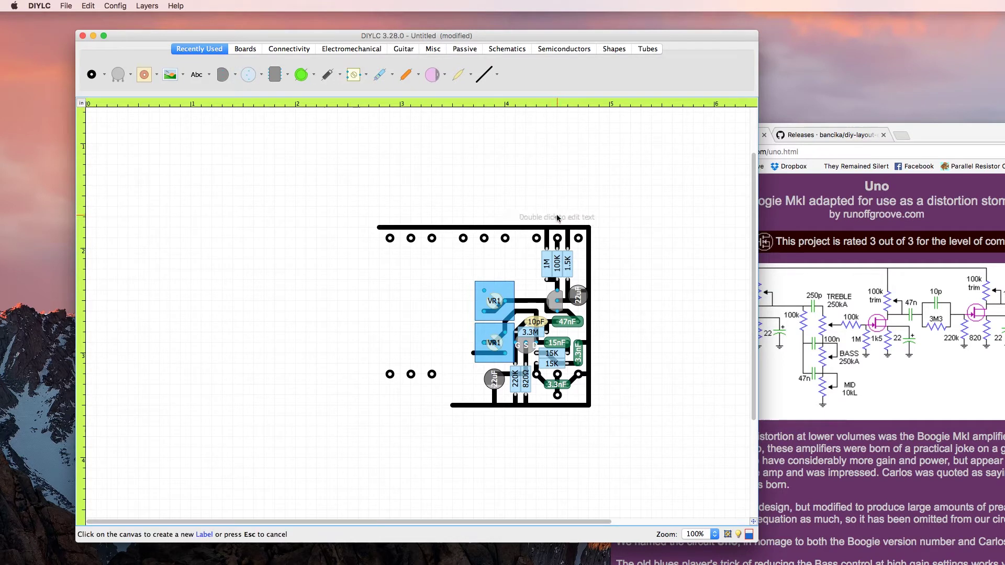
{"action": "left_click", "coordinate": [559, 219]}
{"action": "double_click", "coordinate": [569, 219]}
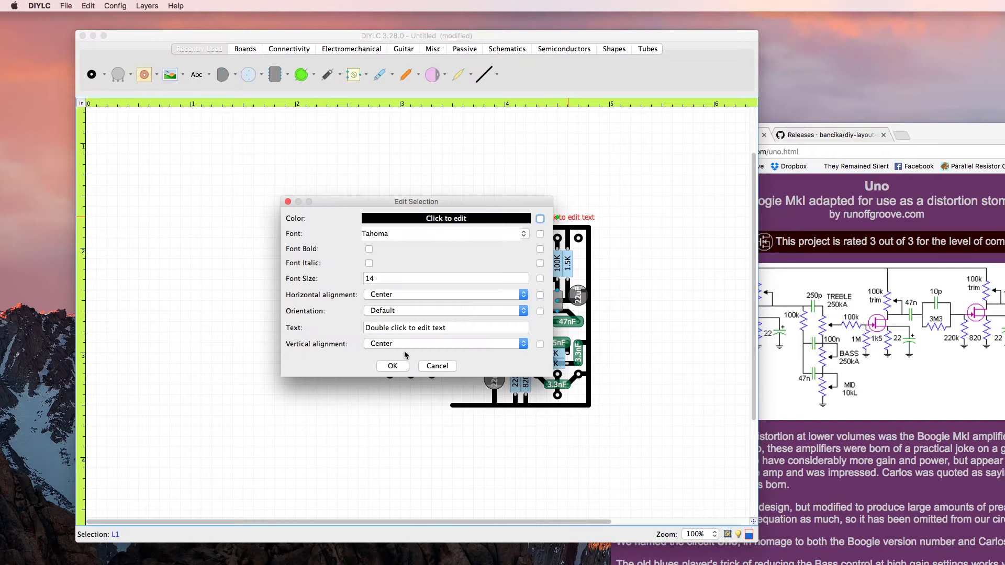
{"action": "left_click", "coordinate": [447, 328]}
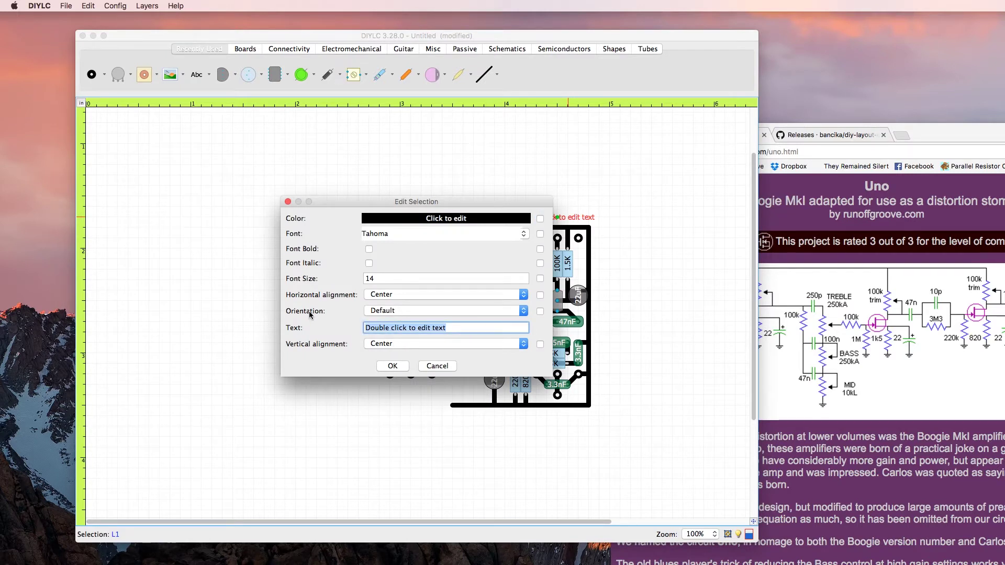
{"action": "type", "text": "3 - T"}
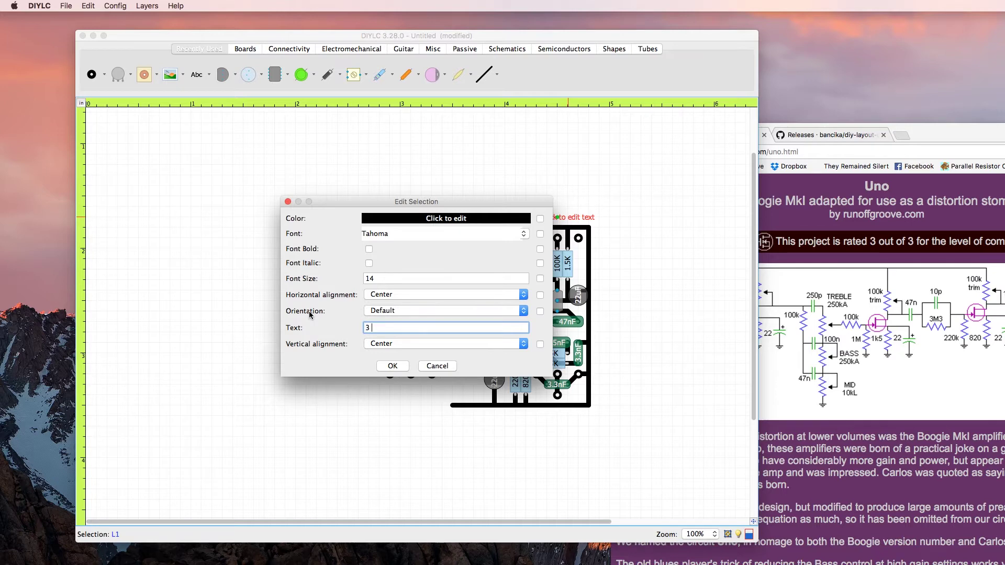
{"action": "type", "text": "reble - 1"}
{"action": "key", "text": "Return"}
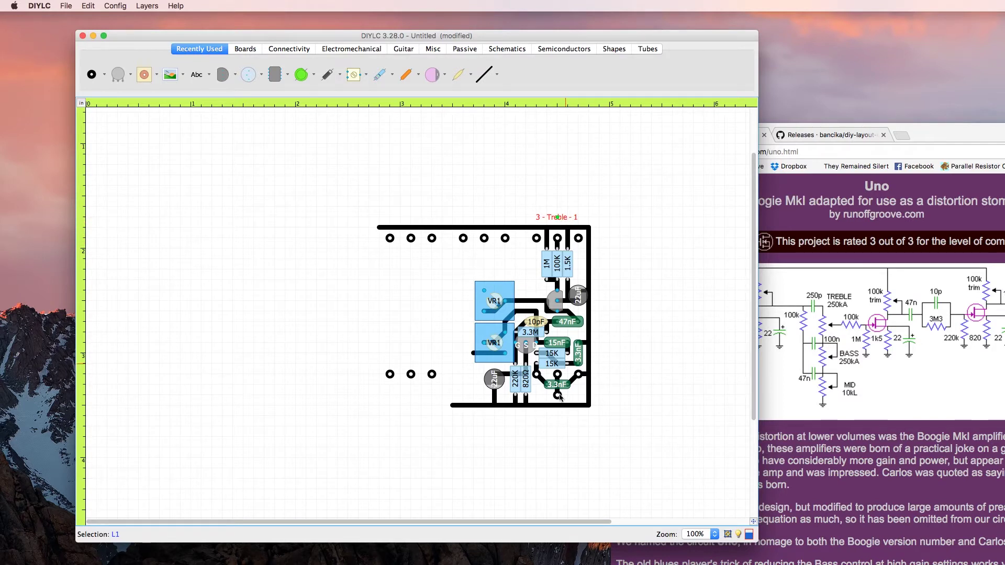
Paste a copy below the bottom-right edge and change its text to '3 - Master - 1'
{"action": "key", "text": "super+v"}
{"action": "left_click", "coordinate": [556, 416]}
{"action": "double_click", "coordinate": [556, 417]}
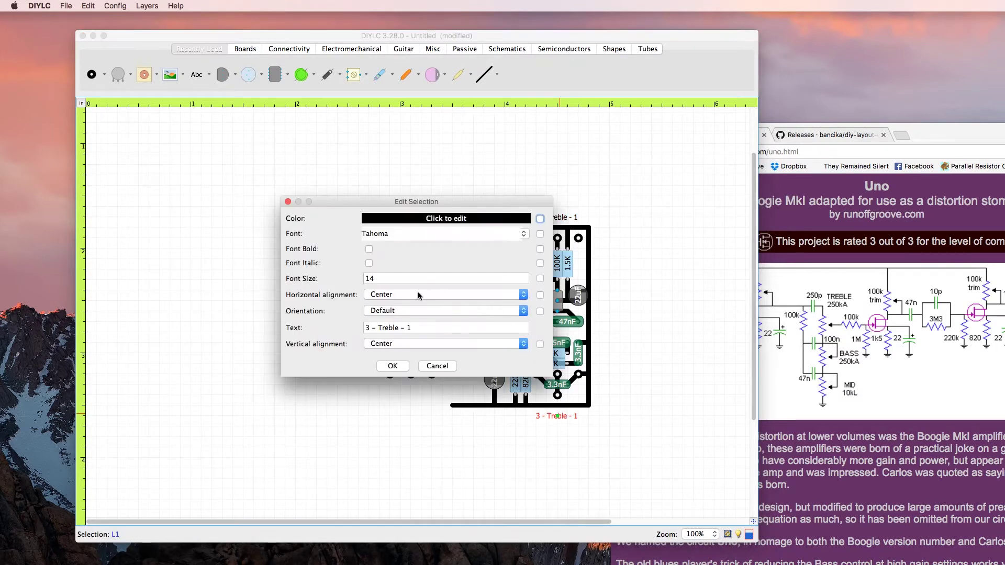
{"action": "double_click", "coordinate": [388, 328]}
{"action": "type", "text": "Volum"}
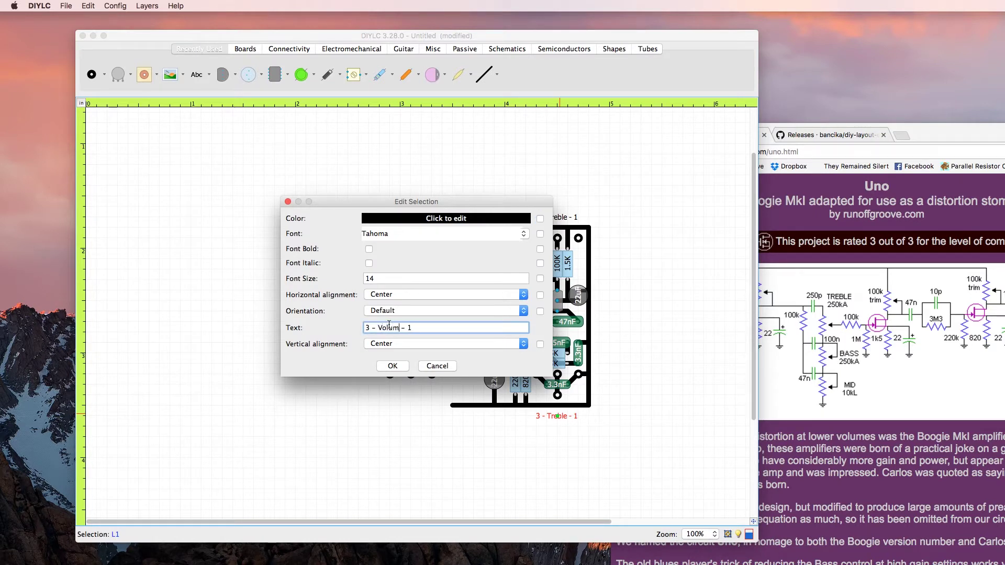
{"action": "type", "text": "e"}
{"action": "type", "text": "Mas"}
{"action": "key", "text": "Return"}
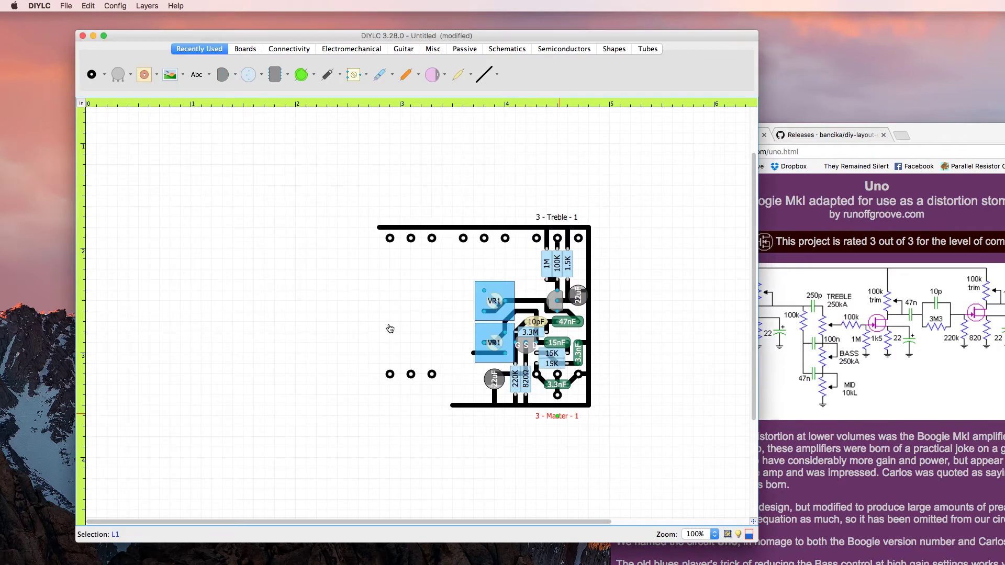
{"action": "left_click", "coordinate": [537, 466]}
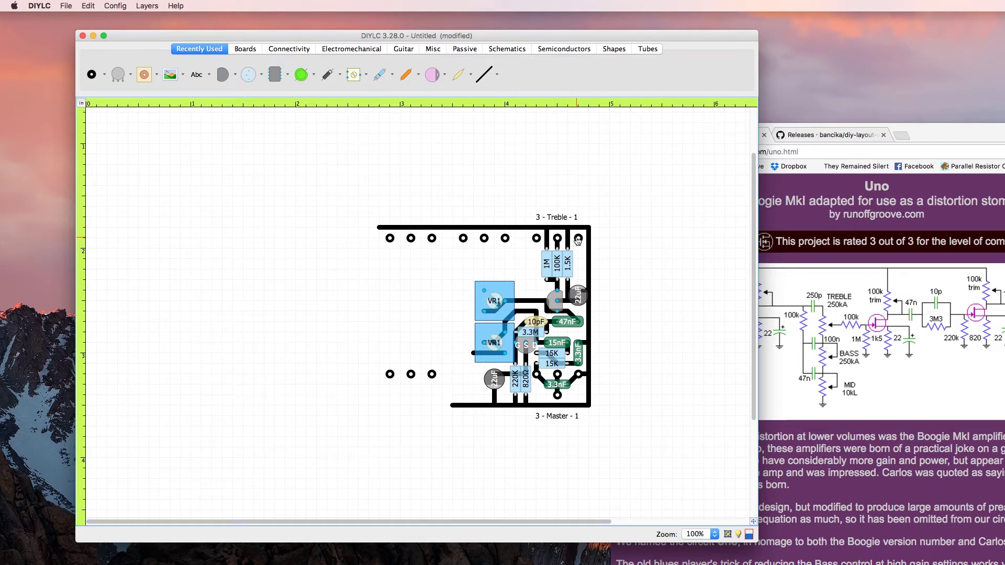
Draw a copper trace joining the two leftmost top pads
{"action": "left_click", "coordinate": [487, 75]}
{"action": "left_click", "coordinate": [390, 238]}
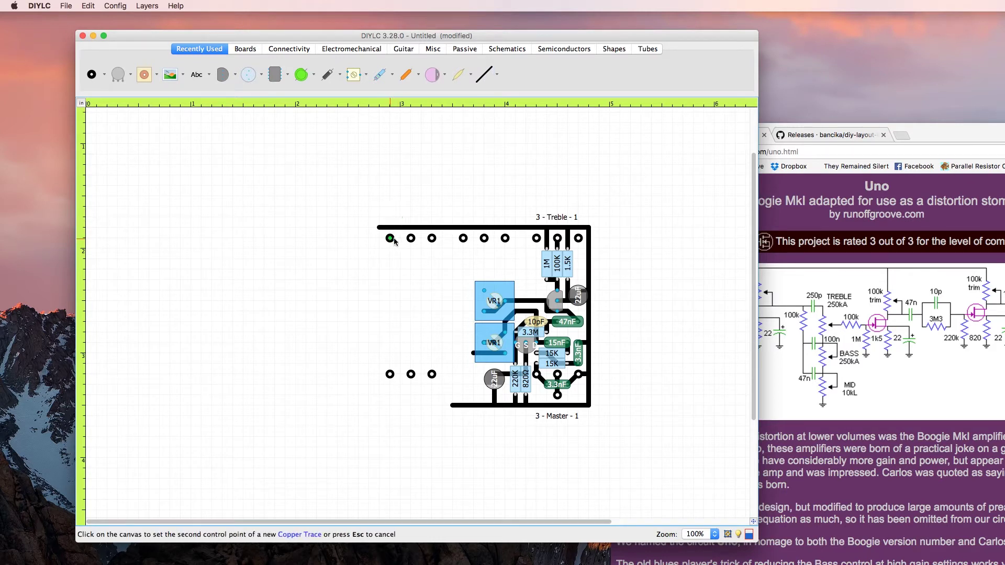
{"action": "left_click", "coordinate": [412, 239]}
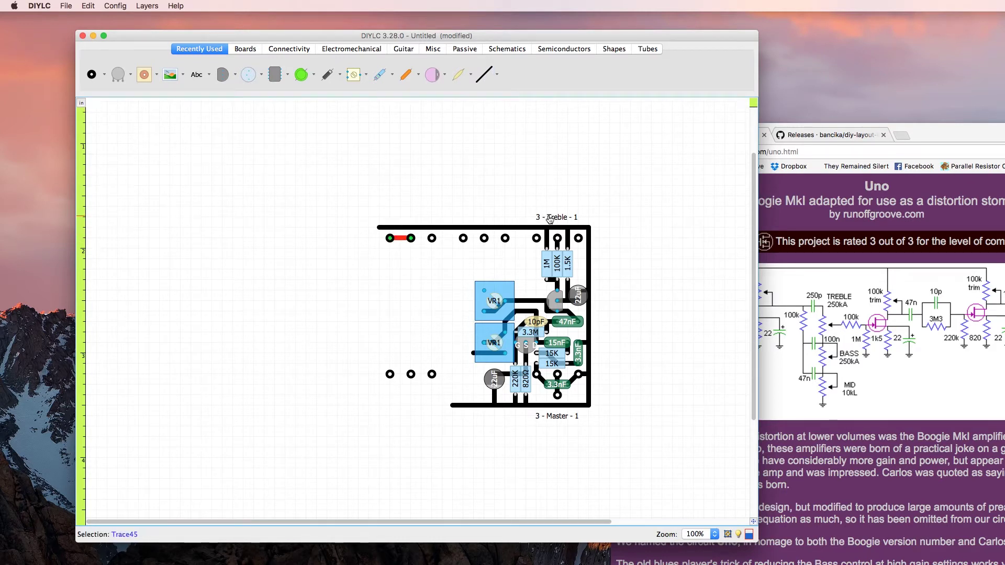
Paste a label copy above the leftmost pads and change it to '3 - Bass - 1'
{"action": "key", "text": "ctrl+v"}
{"action": "left_click", "coordinate": [413, 217]}
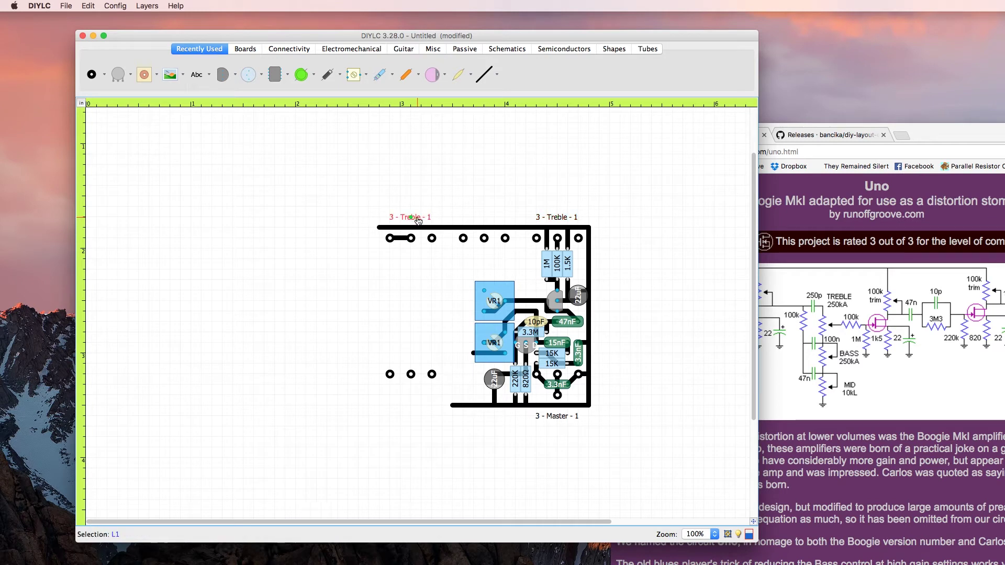
{"action": "double_click", "coordinate": [414, 217]}
{"action": "double_click", "coordinate": [389, 327]}
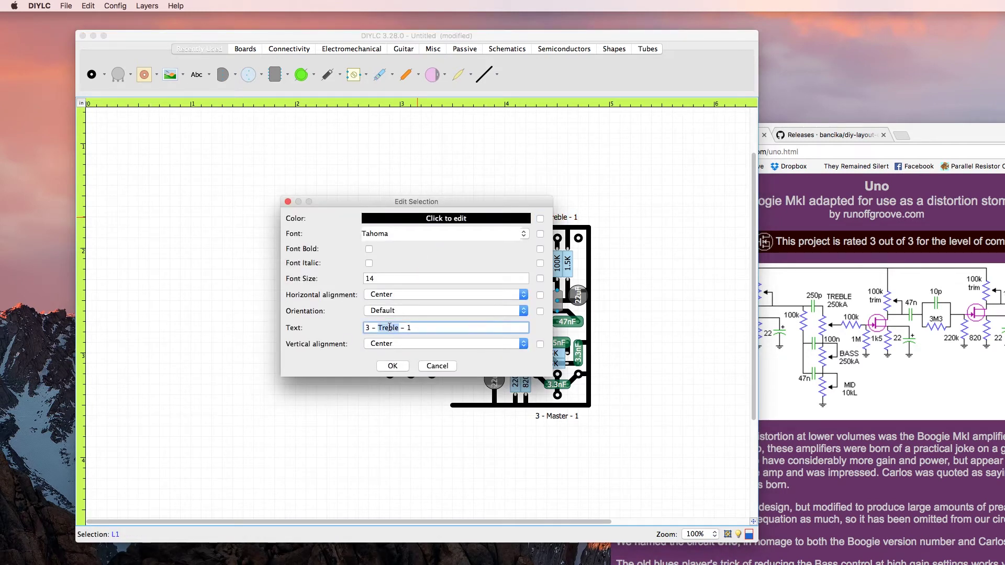
{"action": "type", "text": "Bass"}
{"action": "left_click", "coordinate": [374, 328]}
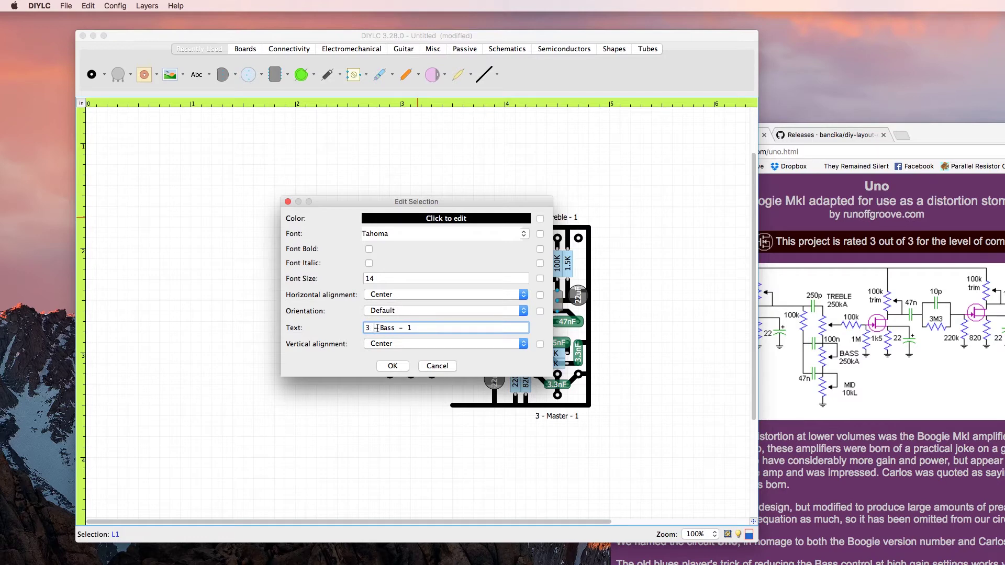
{"action": "left_click", "coordinate": [392, 367]}
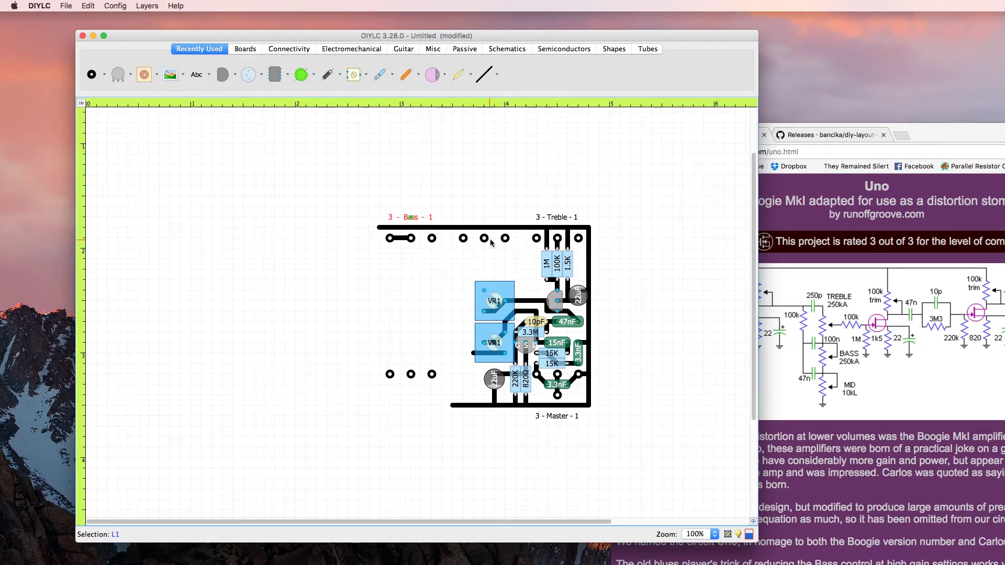
Paste another label above the middle top pads and change it to '3 - Mid - 1'
{"action": "key", "text": "ctrl+v"}
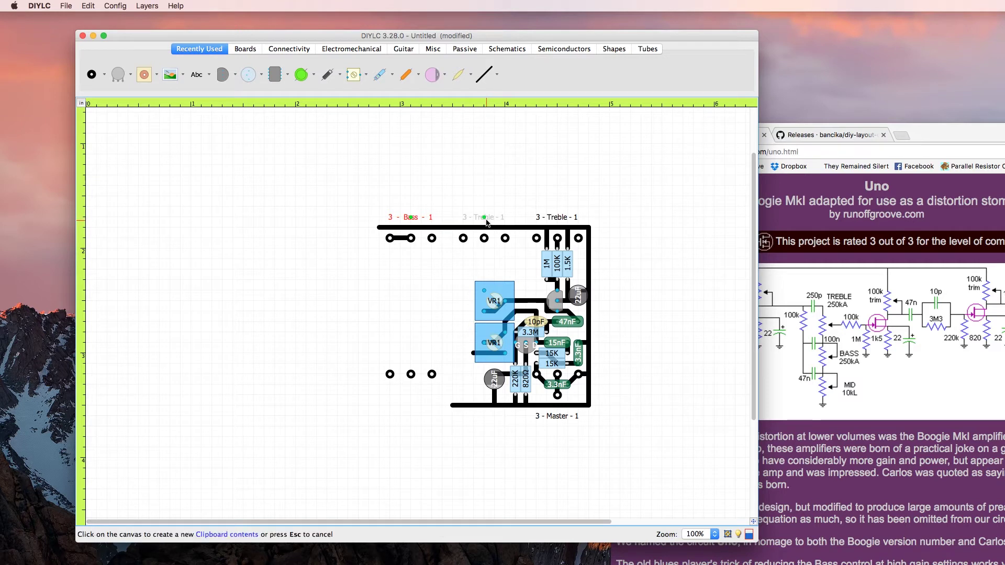
{"action": "left_click", "coordinate": [483, 217]}
{"action": "double_click", "coordinate": [485, 215]}
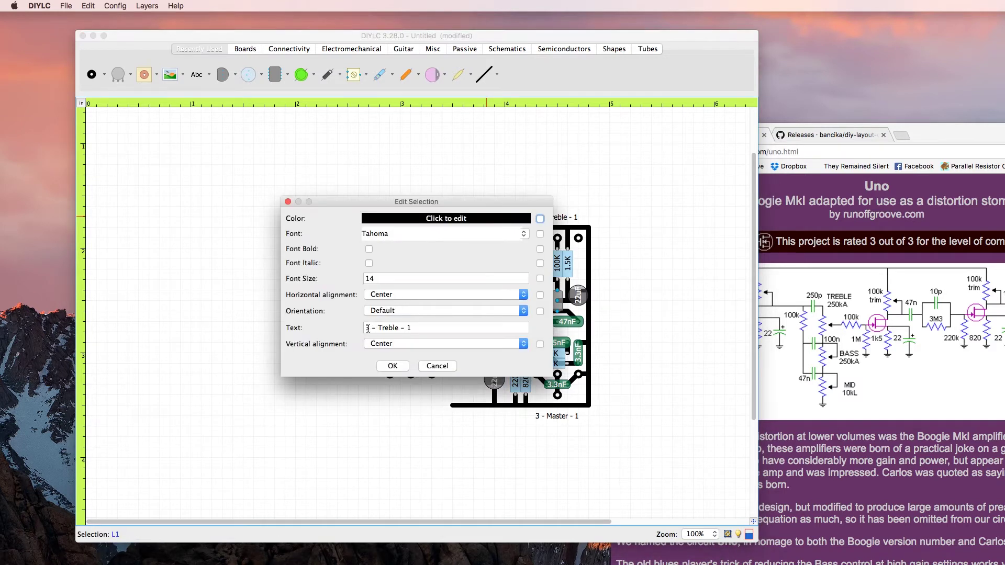
{"action": "left_click", "coordinate": [368, 329]}
{"action": "double_click", "coordinate": [375, 328]}
{"action": "type", "text": "-"}
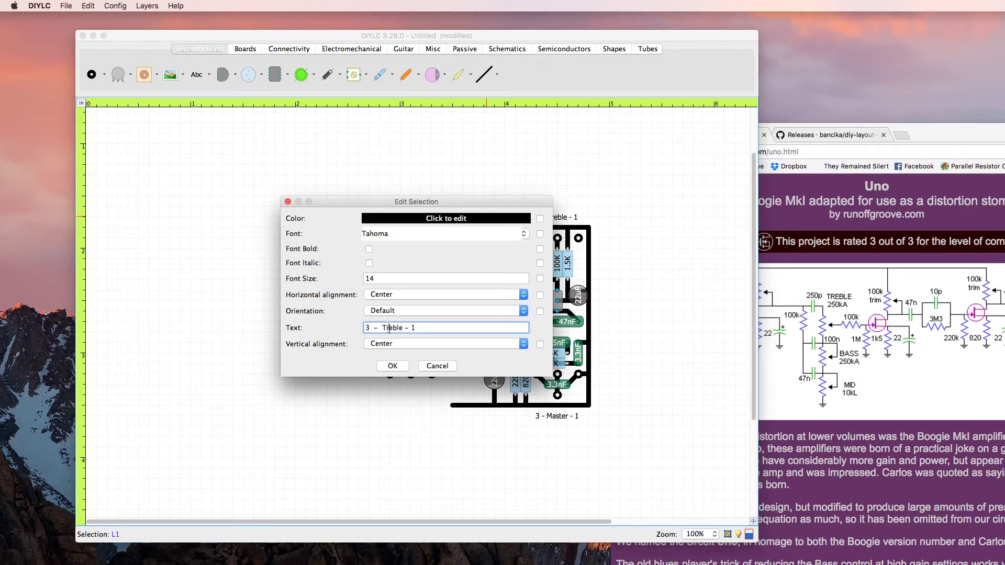
{"action": "double_click", "coordinate": [389, 329]}
{"action": "type", "text": "B"}
{"action": "key", "text": "Return"}
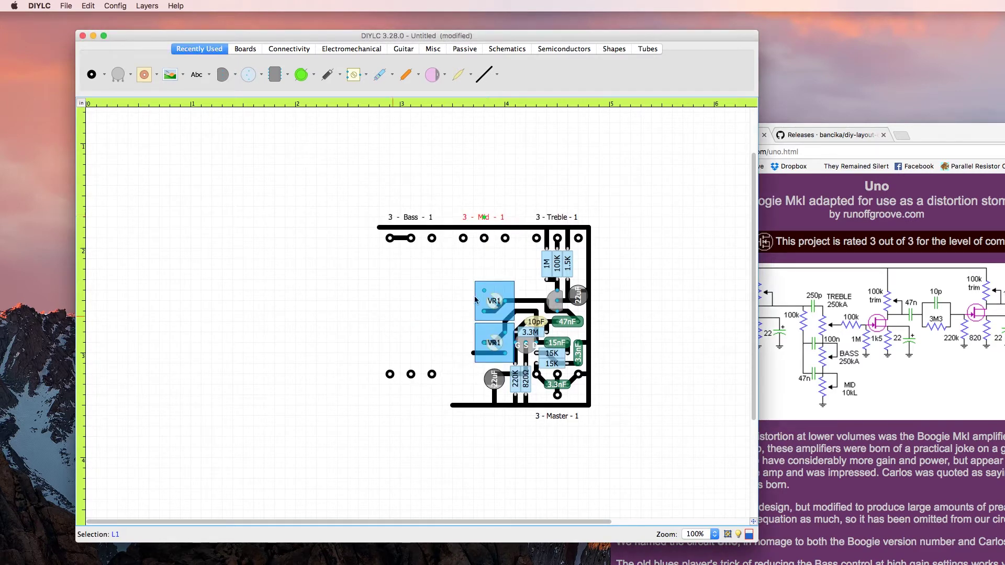
{"action": "left_click", "coordinate": [508, 196]}
Draw copper traces joining the two Mid pads and tying one Mid pad to the top bus
{"action": "left_click", "coordinate": [485, 75]}
{"action": "left_click", "coordinate": [463, 239]}
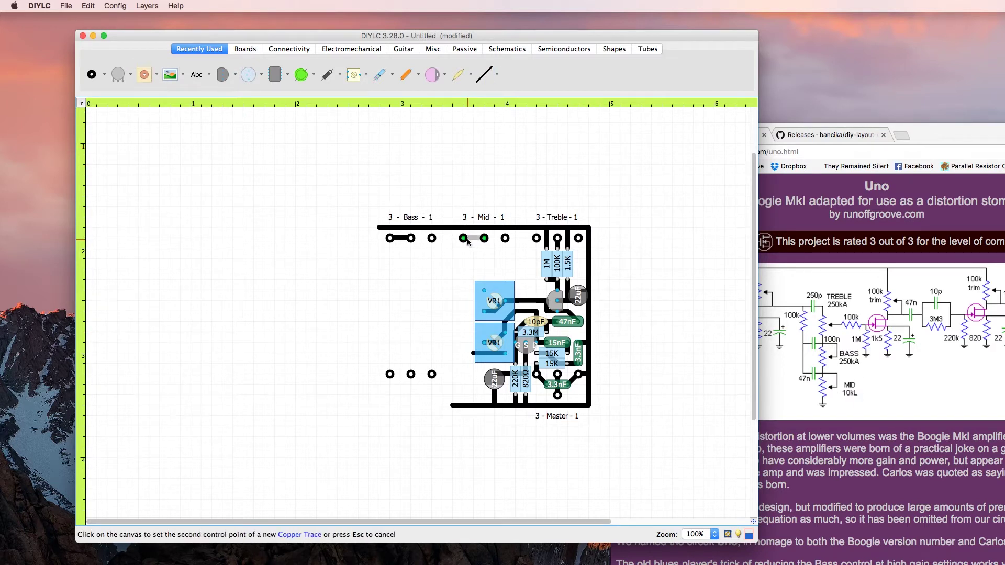
{"action": "left_click", "coordinate": [485, 238]}
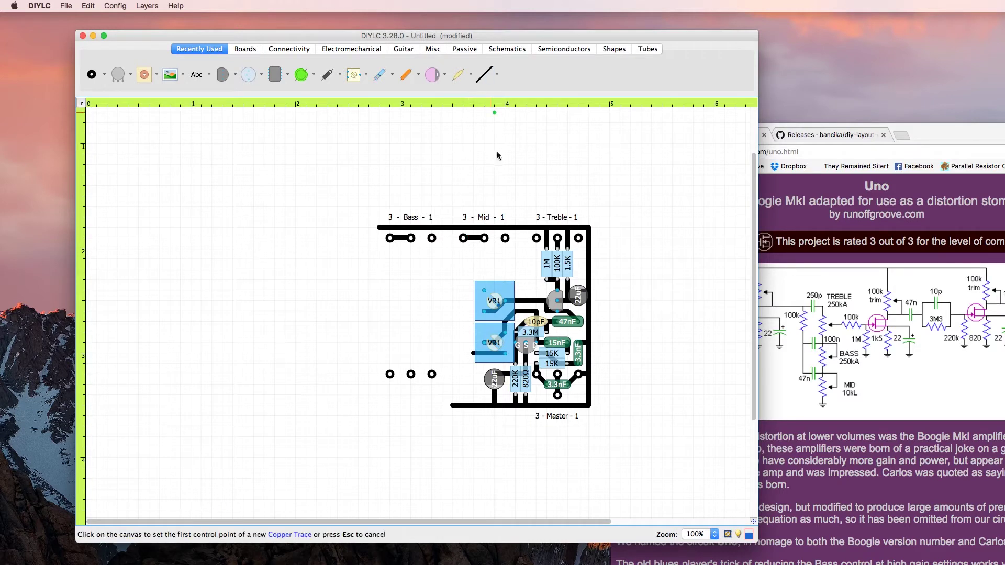
{"action": "left_click", "coordinate": [507, 229]}
{"action": "left_click", "coordinate": [506, 238]}
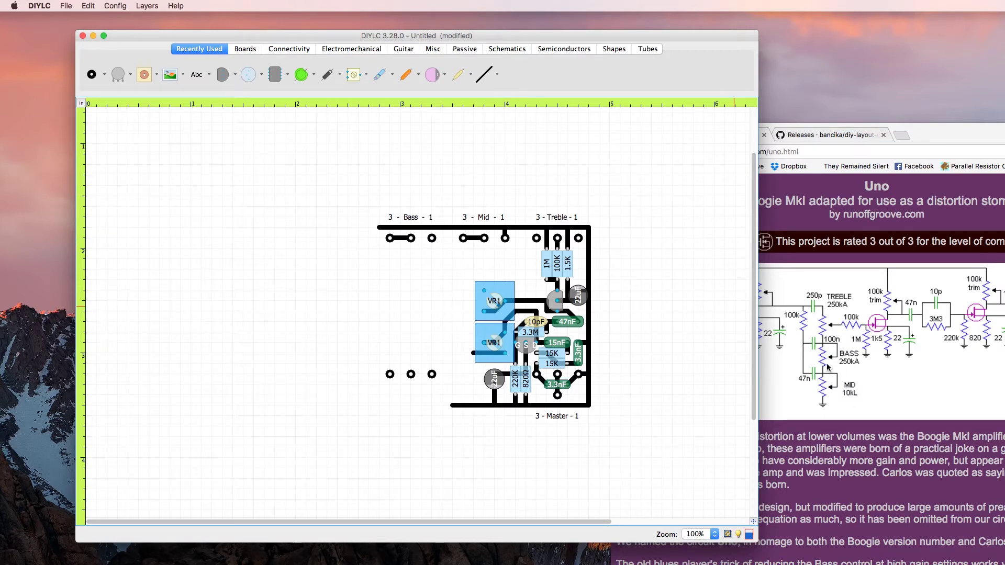
Route traces from the right Bass pad diagonally down and across to below the Treble pad
{"action": "left_click", "coordinate": [485, 74]}
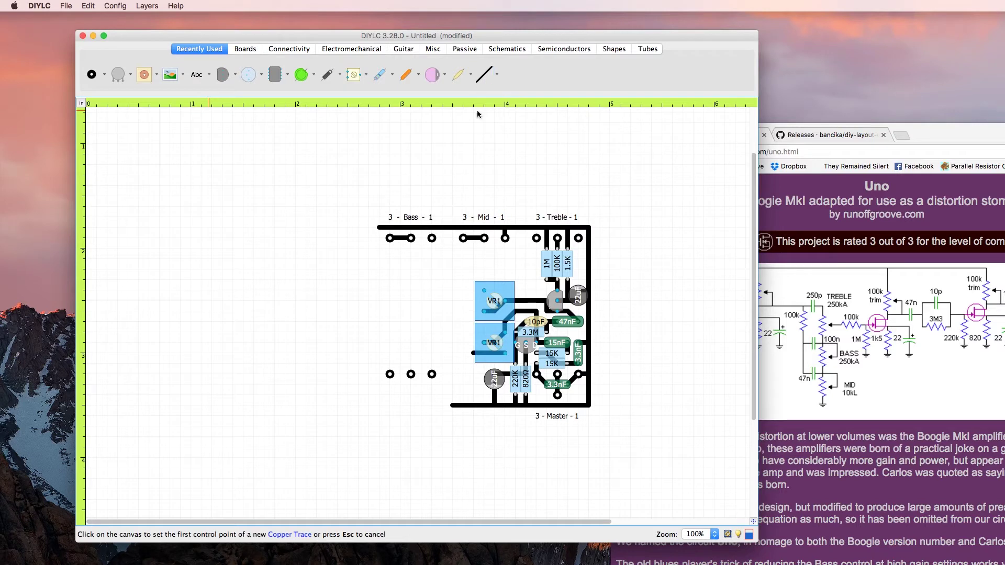
{"action": "left_click", "coordinate": [411, 239]}
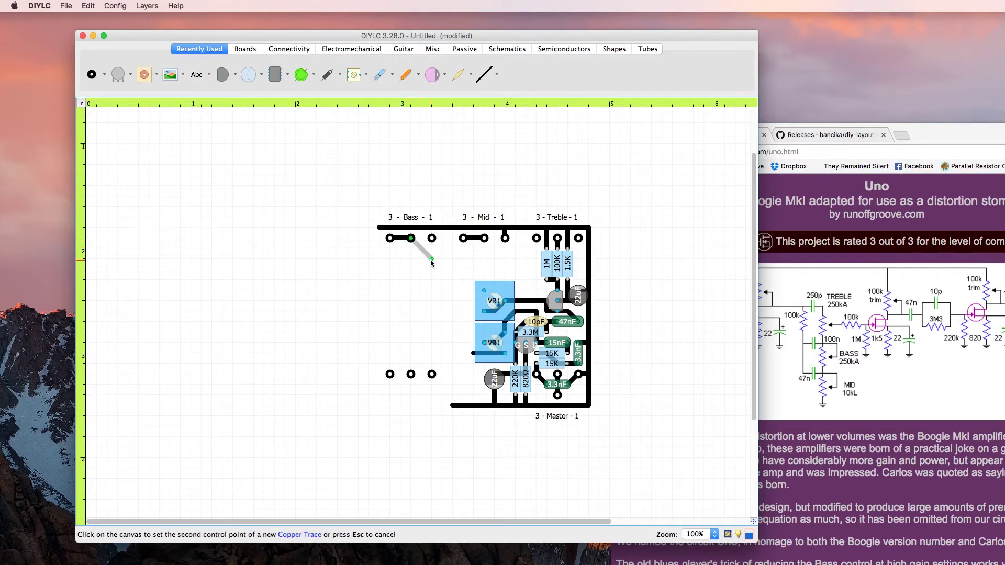
{"action": "left_click", "coordinate": [431, 259]}
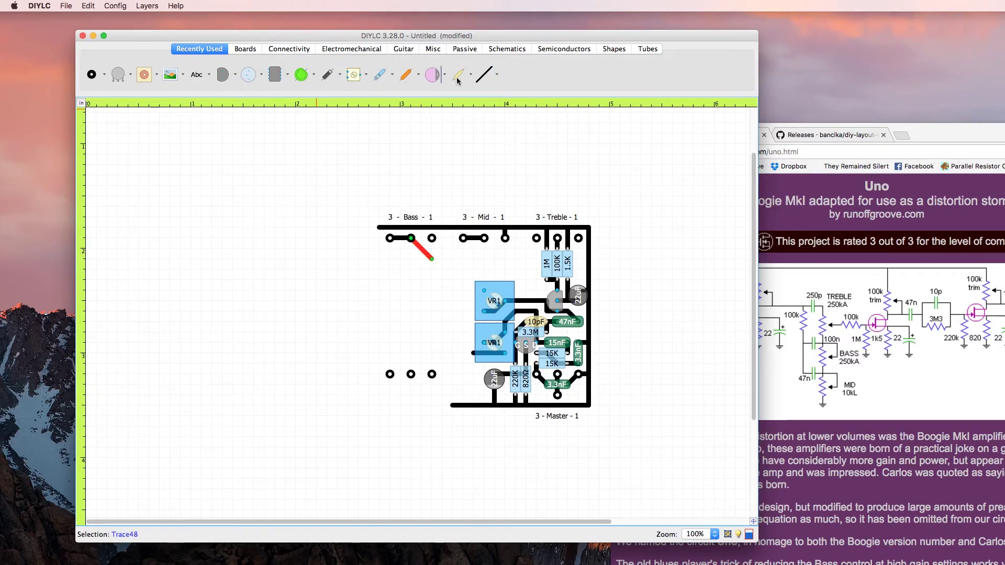
{"action": "left_click", "coordinate": [485, 76]}
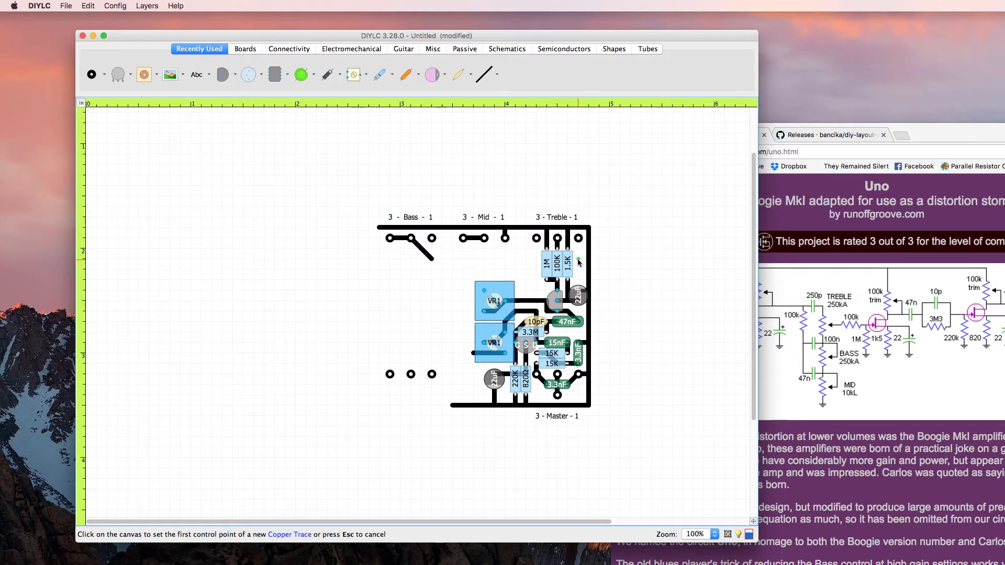
{"action": "left_click", "coordinate": [578, 238]}
{"action": "left_click", "coordinate": [578, 260]}
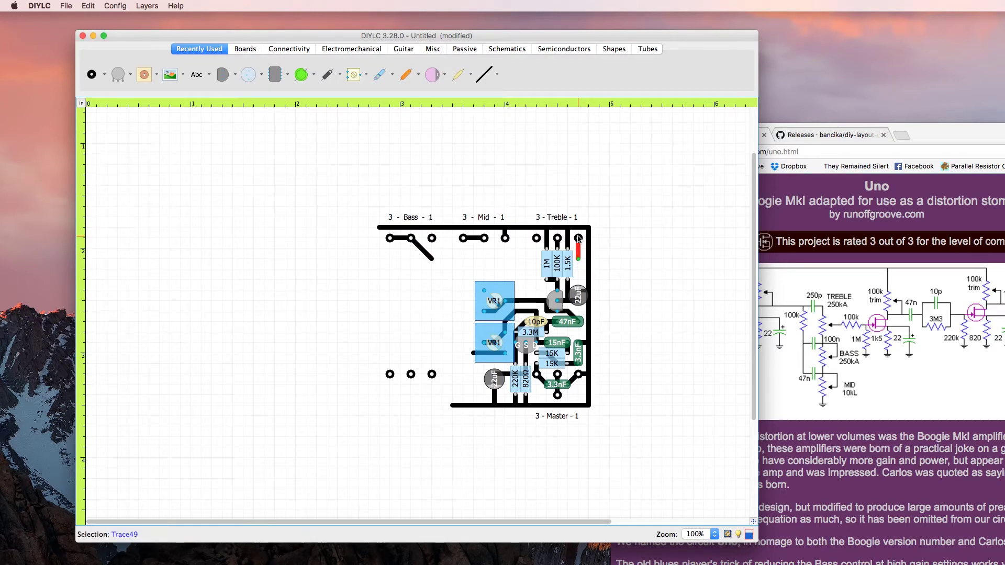
{"action": "left_click", "coordinate": [484, 73]}
{"action": "left_click", "coordinate": [432, 260]}
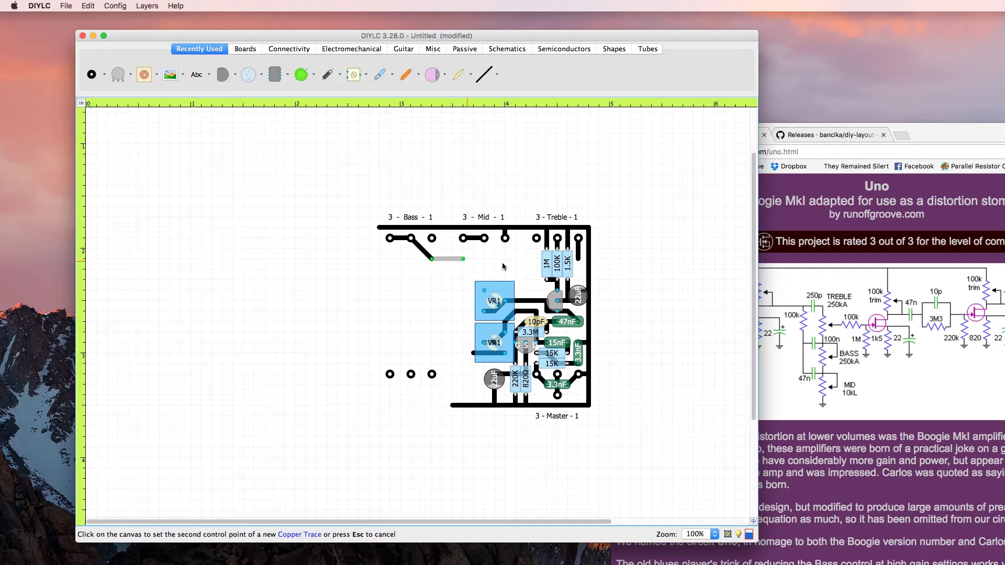
{"action": "left_click", "coordinate": [578, 259]}
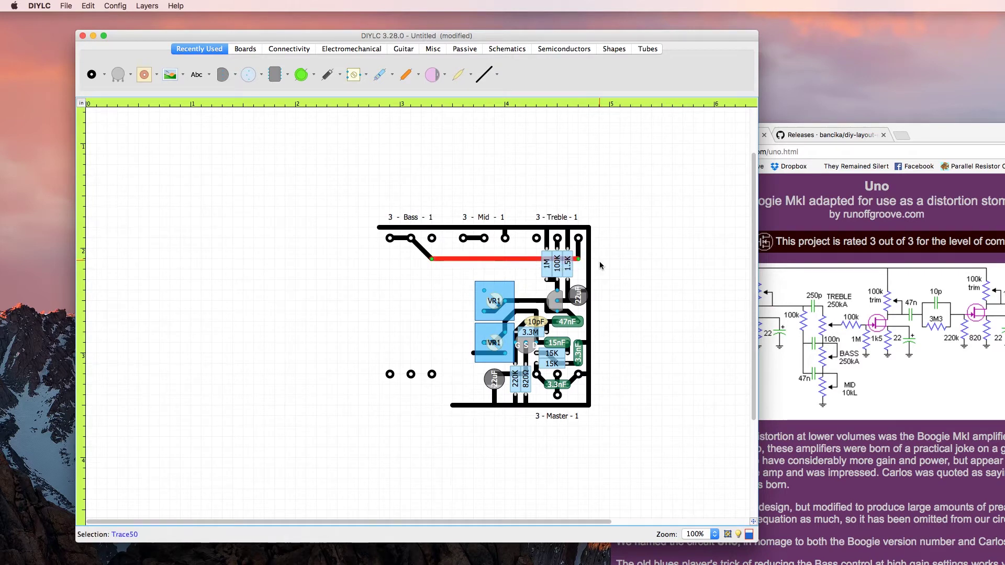
{"action": "left_click", "coordinate": [652, 282]}
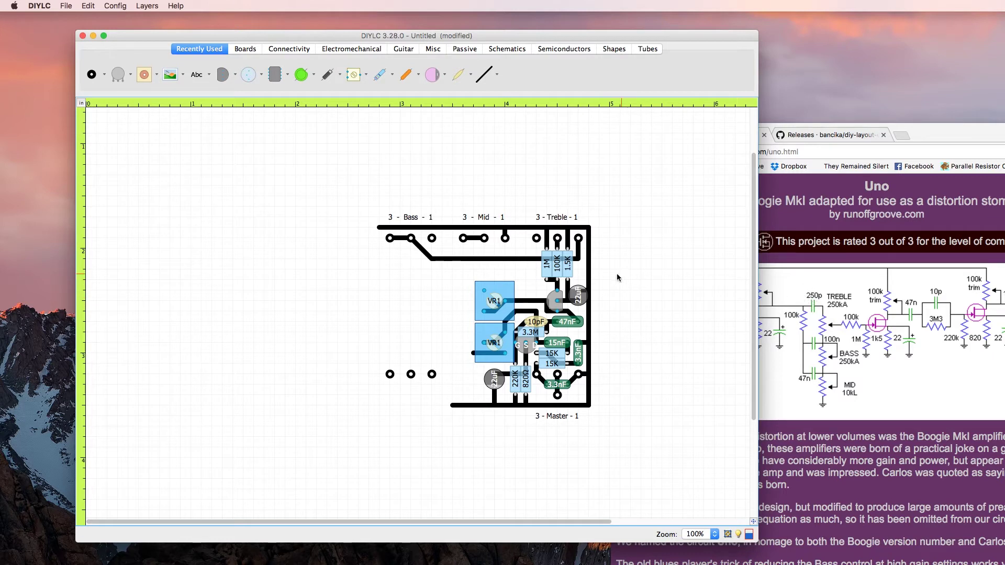
Duplicate the 10pF capacitor, stand it vertically under the Treble pads, and set it to 250pF
{"action": "left_click", "coordinate": [540, 325]}
{"action": "key", "text": "ctrl+d"}
{"action": "left_click", "coordinate": [529, 253]}
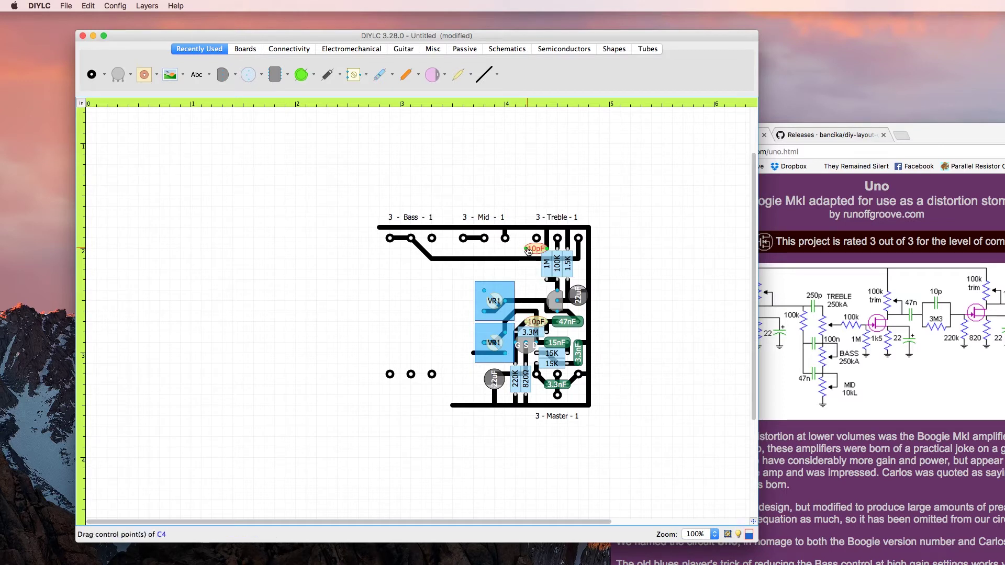
{"action": "left_click_drag", "start_coordinate": [529, 253], "coordinate": [530, 271]}
{"action": "double_click", "coordinate": [537, 264]}
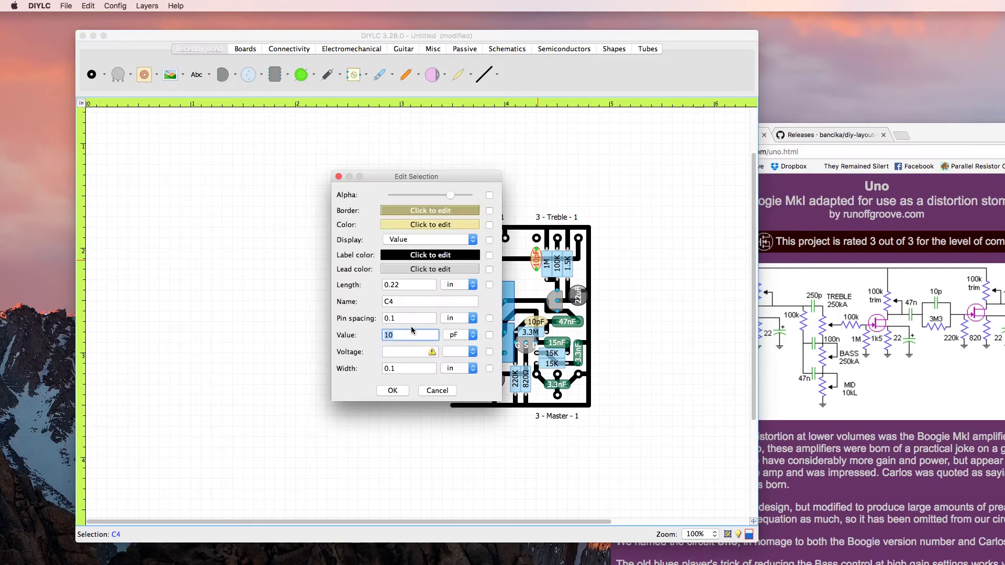
{"action": "type", "text": "250"}
{"action": "key", "text": "Return"}
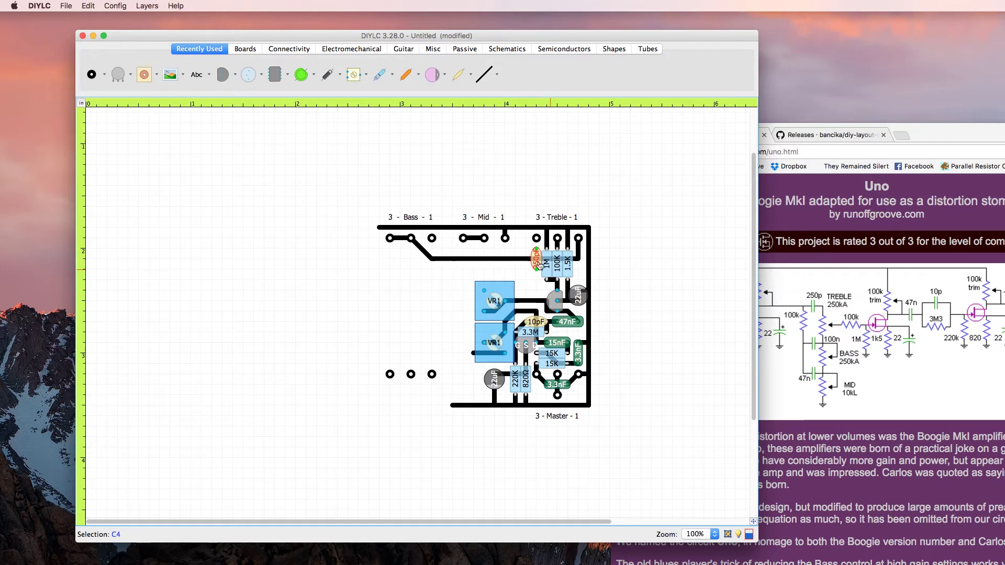
Trace the leftmost Treble pad to the 250pF capacitor's top lead, then start a resistor beside it
{"action": "left_click", "coordinate": [485, 74]}
{"action": "left_click", "coordinate": [537, 239]}
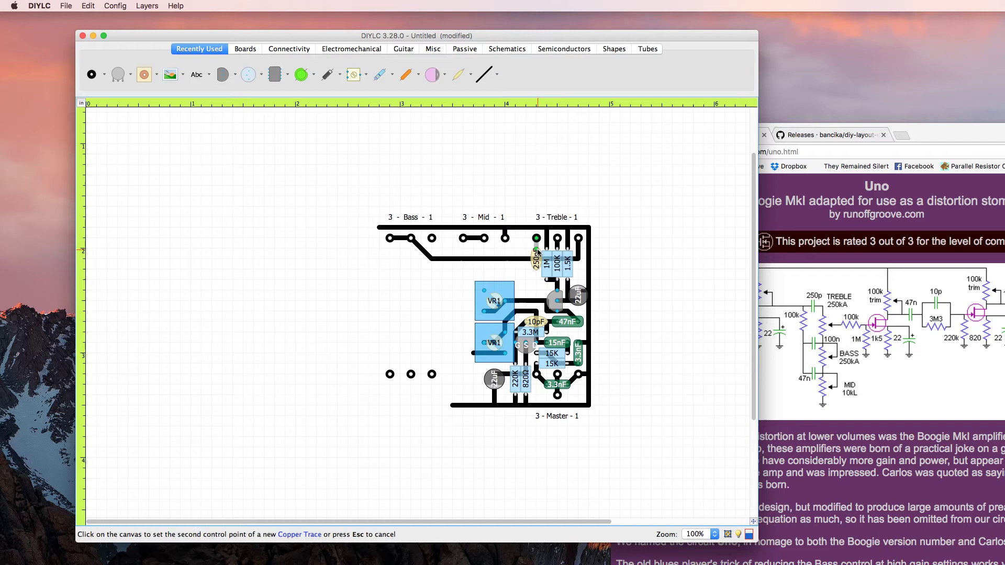
{"action": "left_click", "coordinate": [536, 247]}
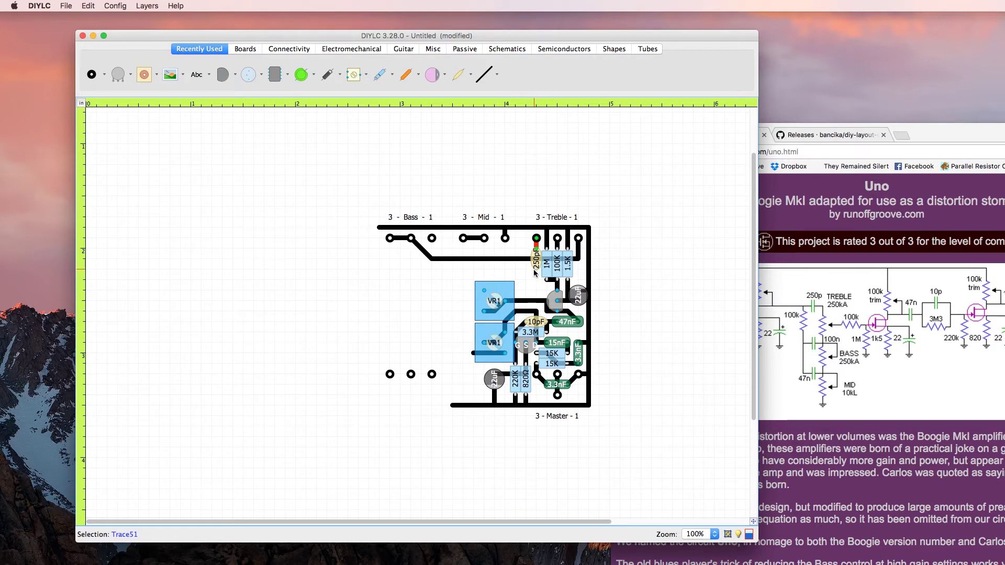
{"action": "left_click", "coordinate": [381, 74]}
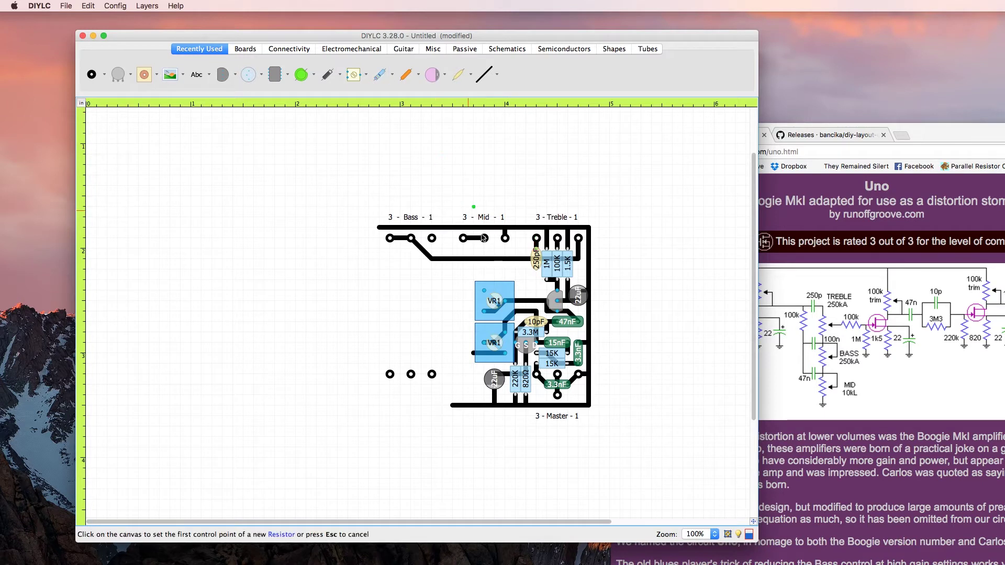
{"action": "left_click", "coordinate": [526, 249]}
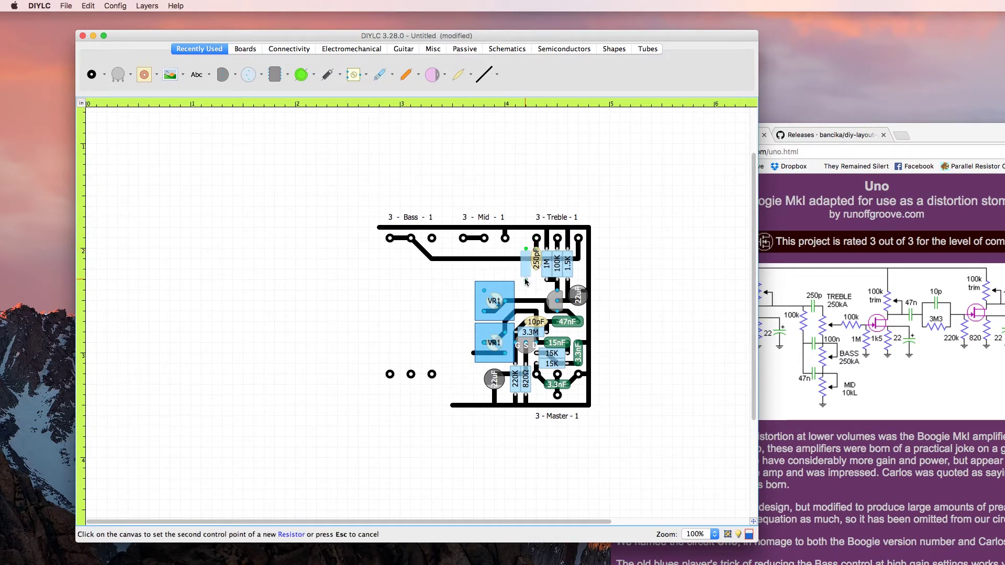
Place the resistor vertically beside the 250pF capacitor and set its value to 100K
{"action": "left_click", "coordinate": [526, 279]}
{"action": "double_click", "coordinate": [526, 269]}
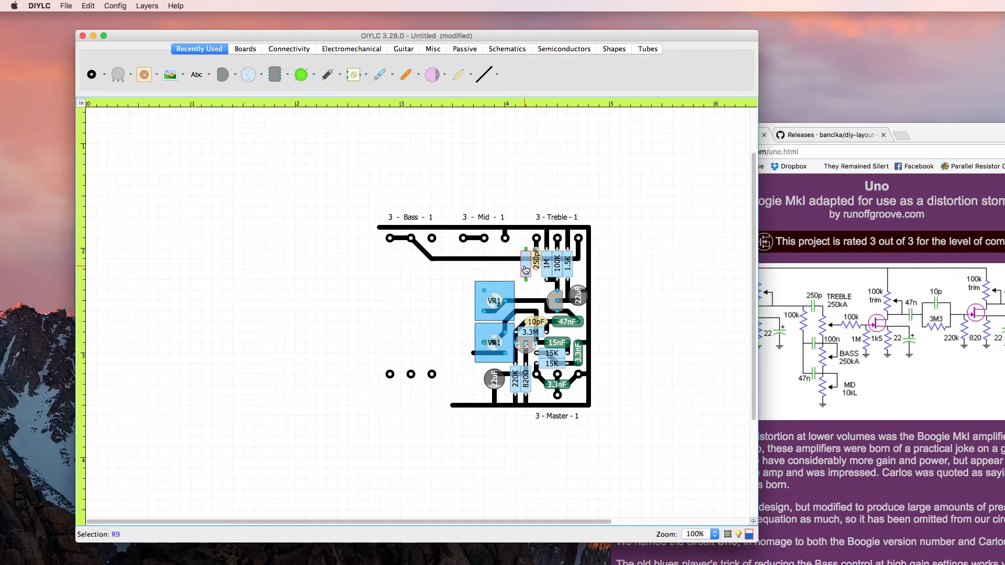
{"action": "type", "text": "100"}
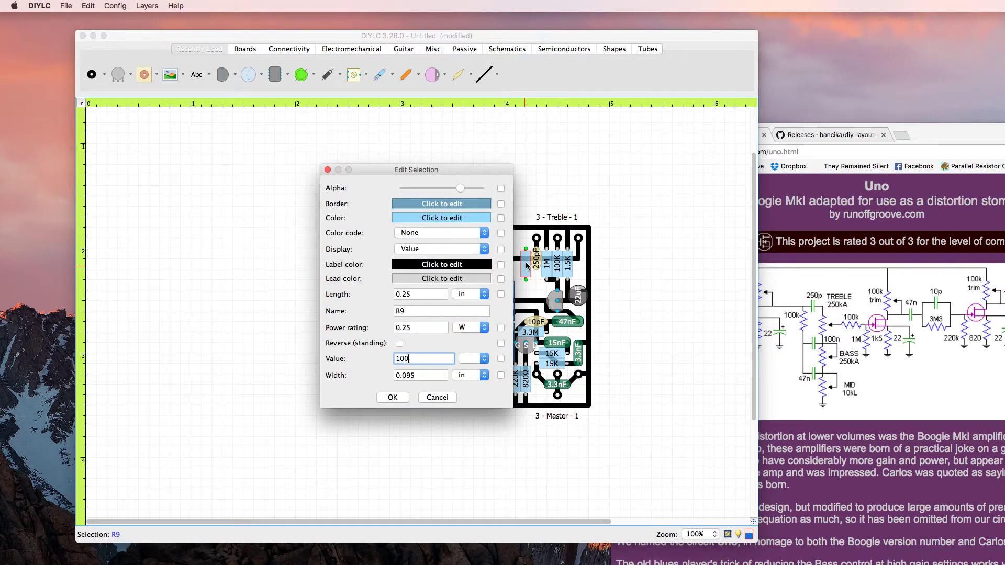
{"action": "key", "text": "Tab"}
{"action": "key", "text": "Return"}
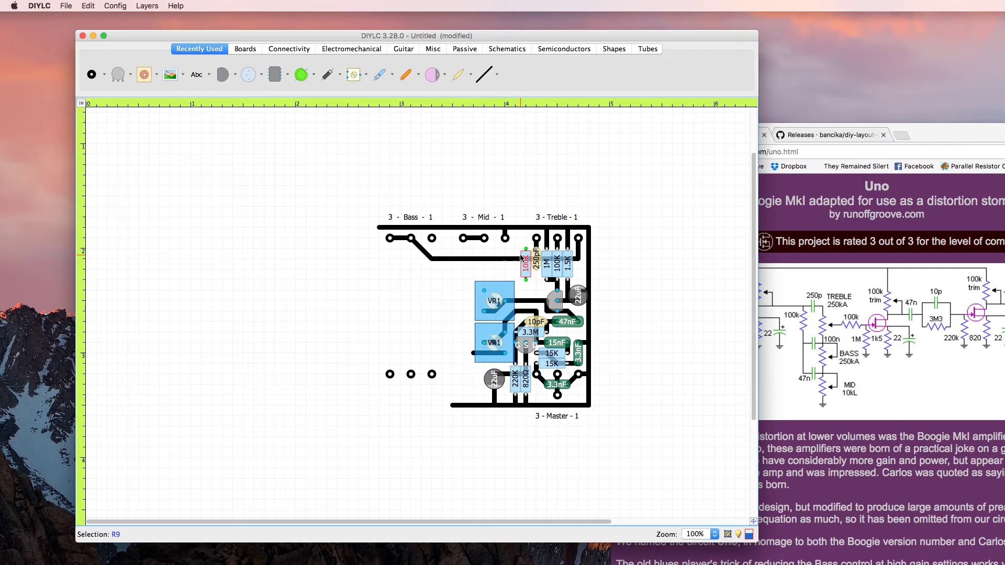
Draw a short diagonal trace from the 250pF capacitor's lead to the 100K resistor
{"action": "left_click", "coordinate": [484, 75]}
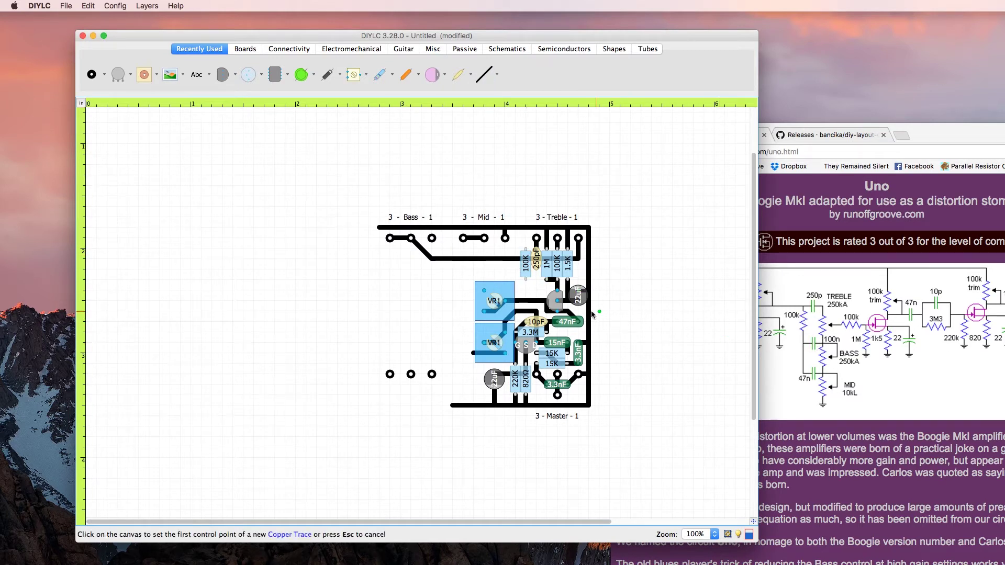
{"action": "left_click", "coordinate": [536, 270]}
{"action": "left_click", "coordinate": [527, 280]}
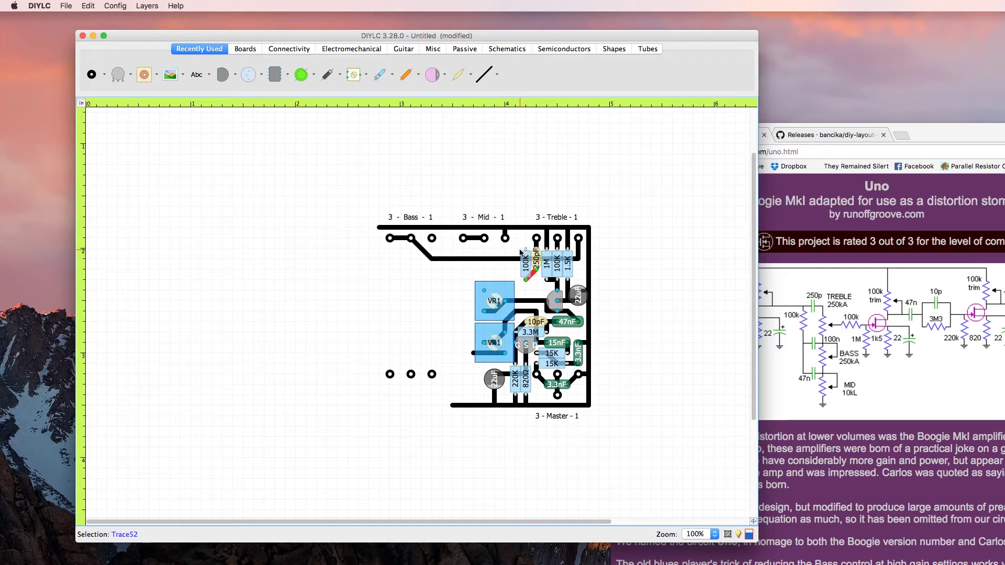
Copy the 47nF capacitor and place the copy beside the Mid pads
{"action": "left_click", "coordinate": [570, 325]}
{"action": "key", "text": "super+c"}
{"action": "key", "text": "super+v"}
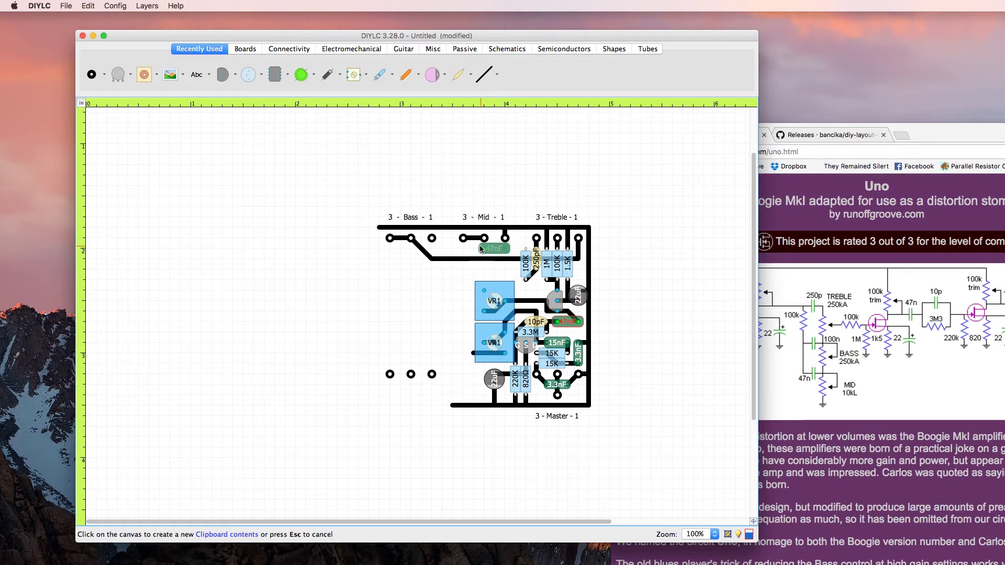
{"action": "left_click", "coordinate": [496, 248]}
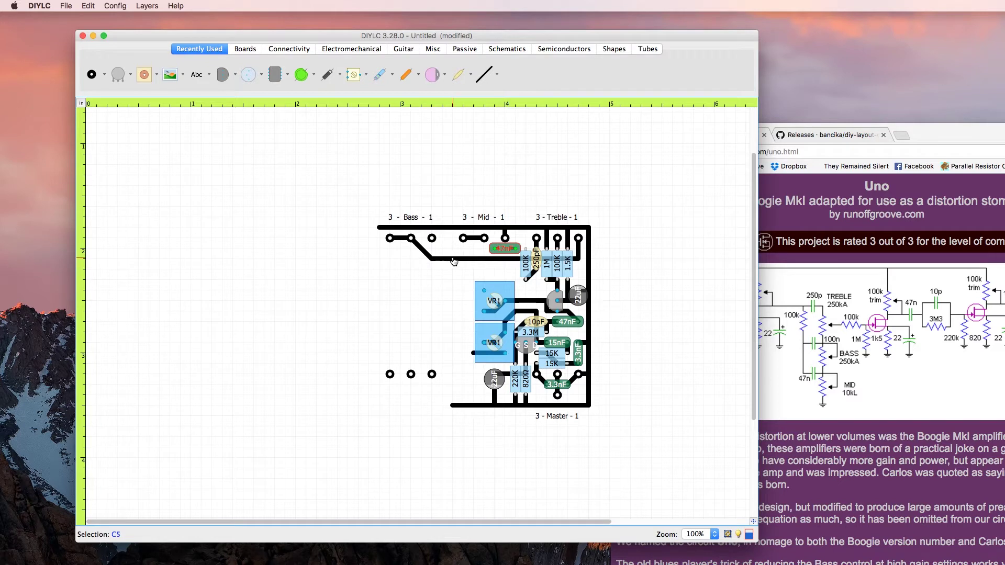
Move the long horizontal trace one row lower and shorten it at both ends
{"action": "left_click", "coordinate": [535, 274]}
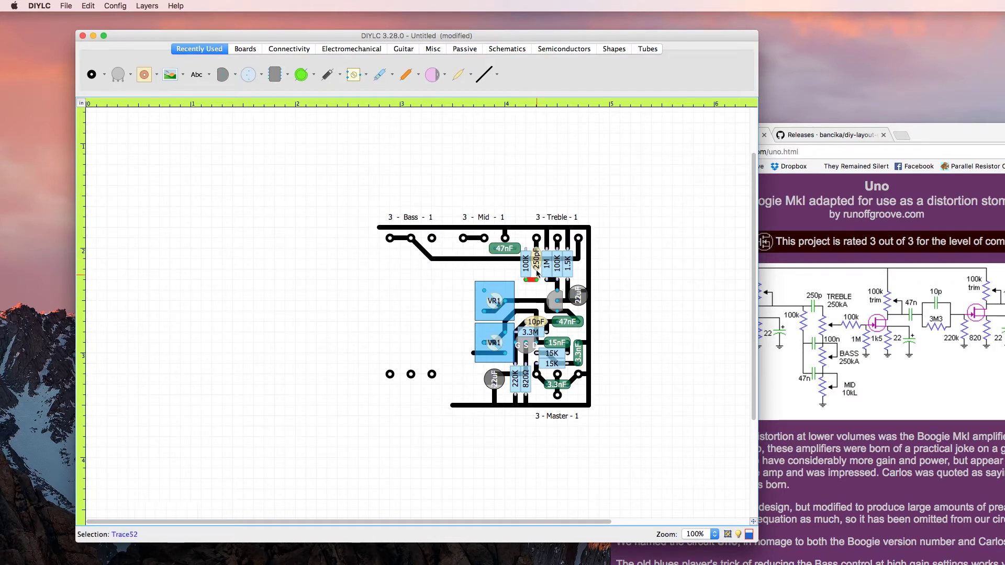
{"action": "left_click", "coordinate": [539, 272]}
{"action": "left_click_drag", "start_coordinate": [512, 259], "coordinate": [511, 270]}
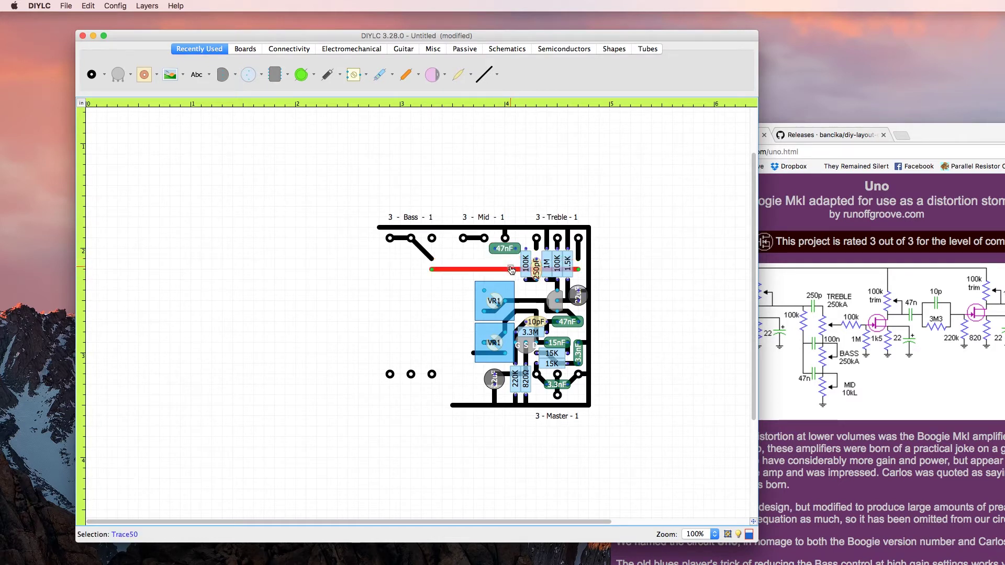
{"action": "left_click_drag", "start_coordinate": [431, 269], "coordinate": [442, 269]}
{"action": "left_click_drag", "start_coordinate": [578, 269], "coordinate": [568, 269]}
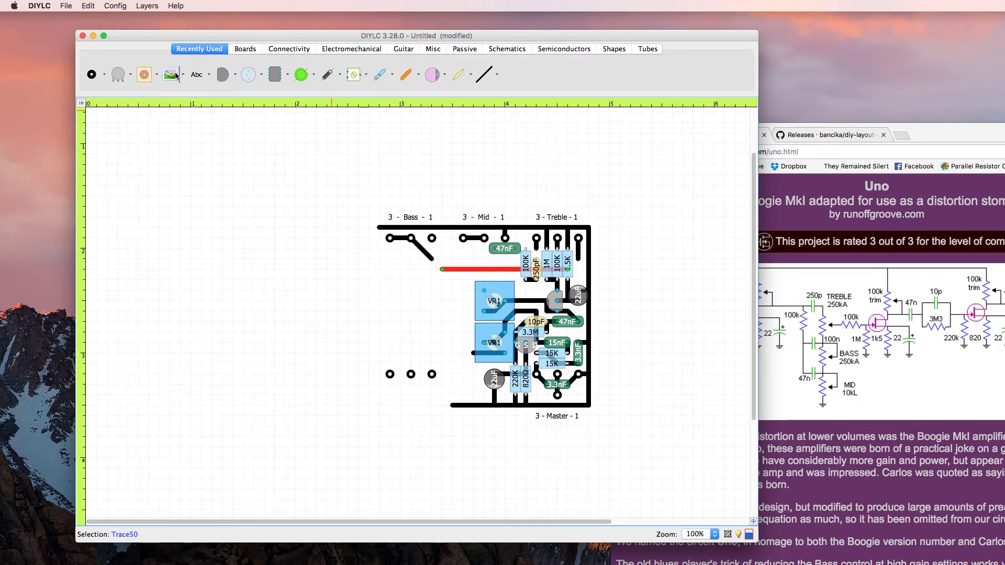
Add short traces up to the Treble pad and beside the 47nF capacitor, then start a film capacitor left of VR1
{"action": "left_click", "coordinate": [482, 74]}
{"action": "left_click", "coordinate": [578, 258]}
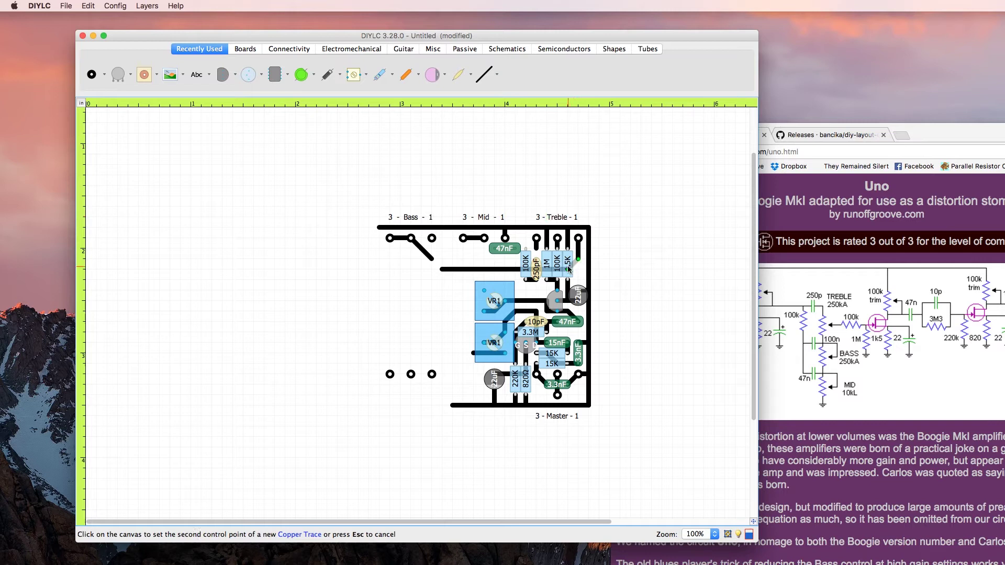
{"action": "left_click", "coordinate": [569, 269]}
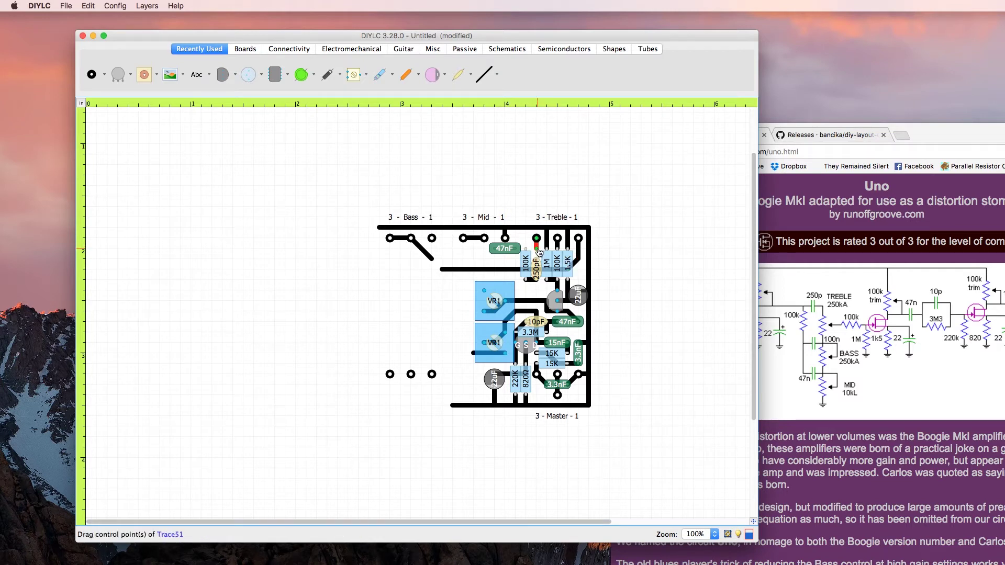
{"action": "left_click_drag", "start_coordinate": [539, 252], "coordinate": [537, 261]}
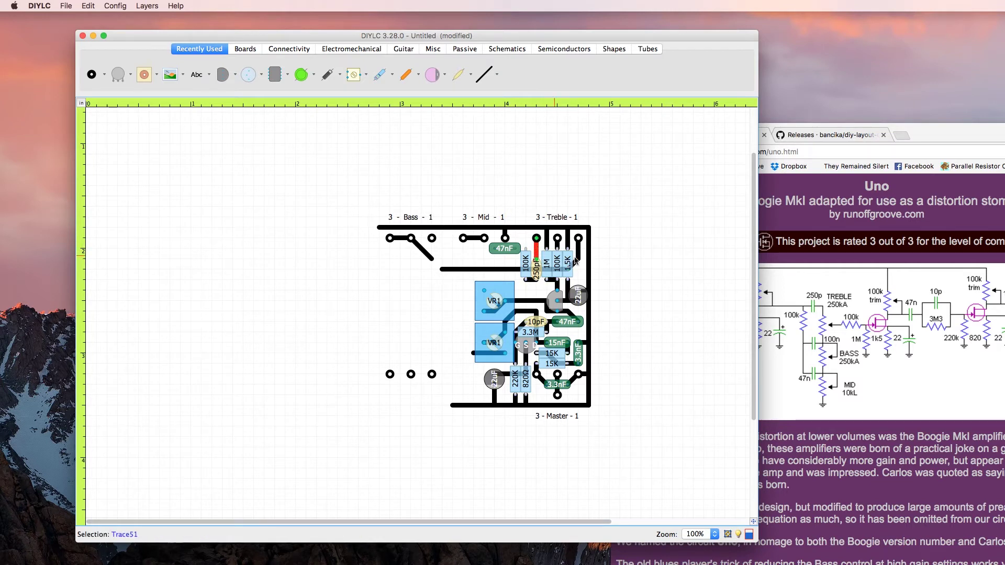
{"action": "left_click", "coordinate": [624, 250]}
{"action": "left_click", "coordinate": [485, 75]}
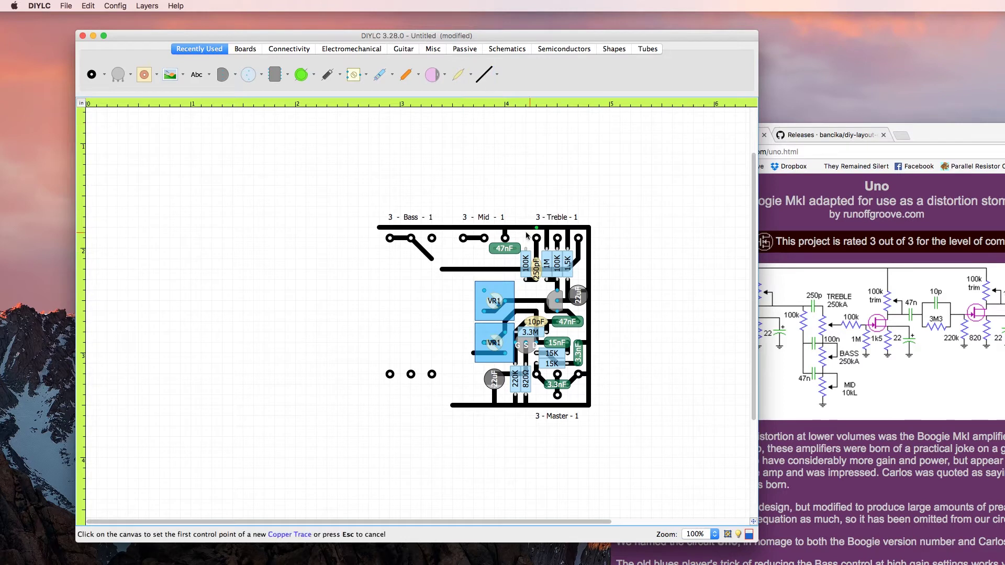
{"action": "left_click", "coordinate": [524, 250]}
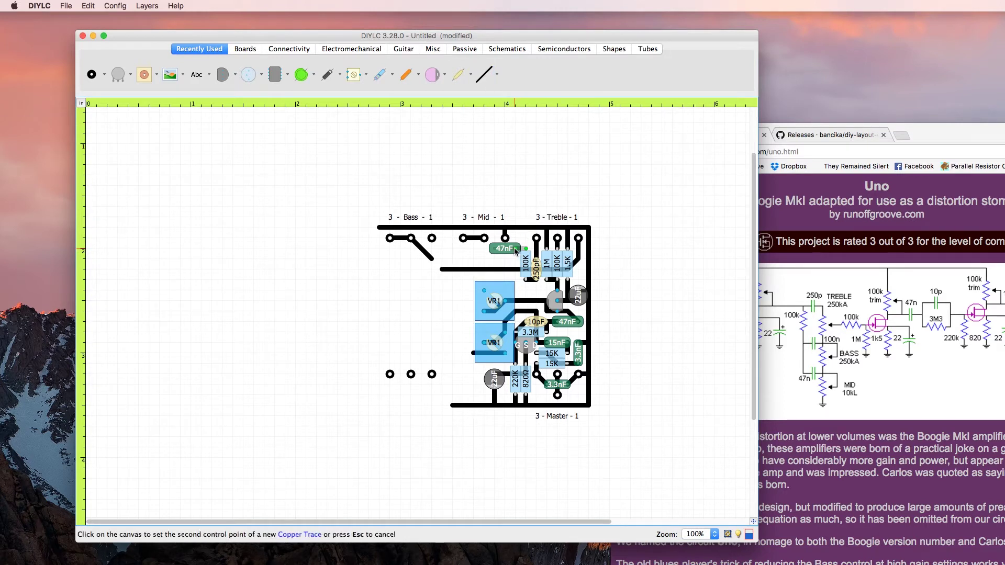
{"action": "left_click", "coordinate": [515, 250]}
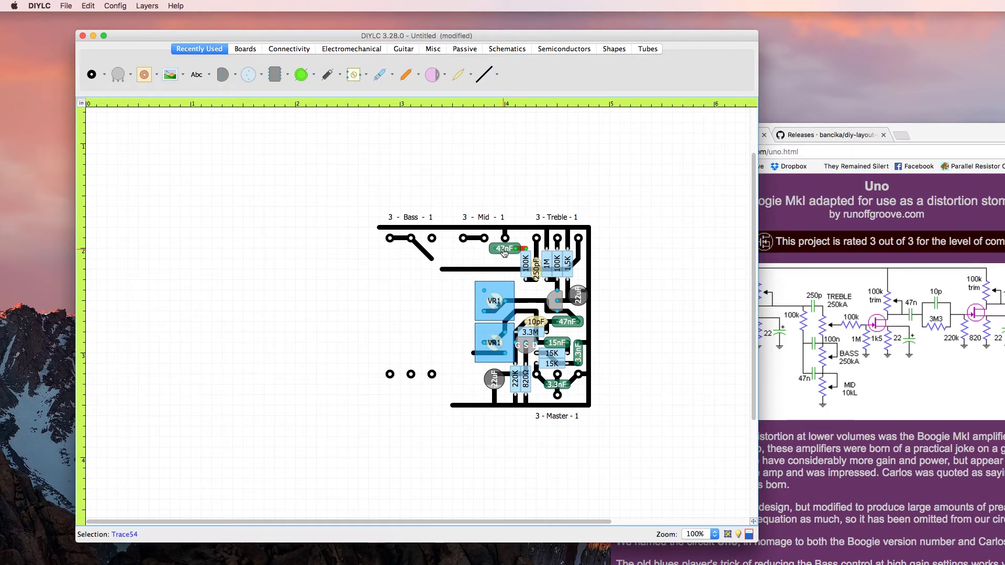
{"action": "left_click", "coordinate": [406, 75]}
{"action": "left_click", "coordinate": [421, 290]}
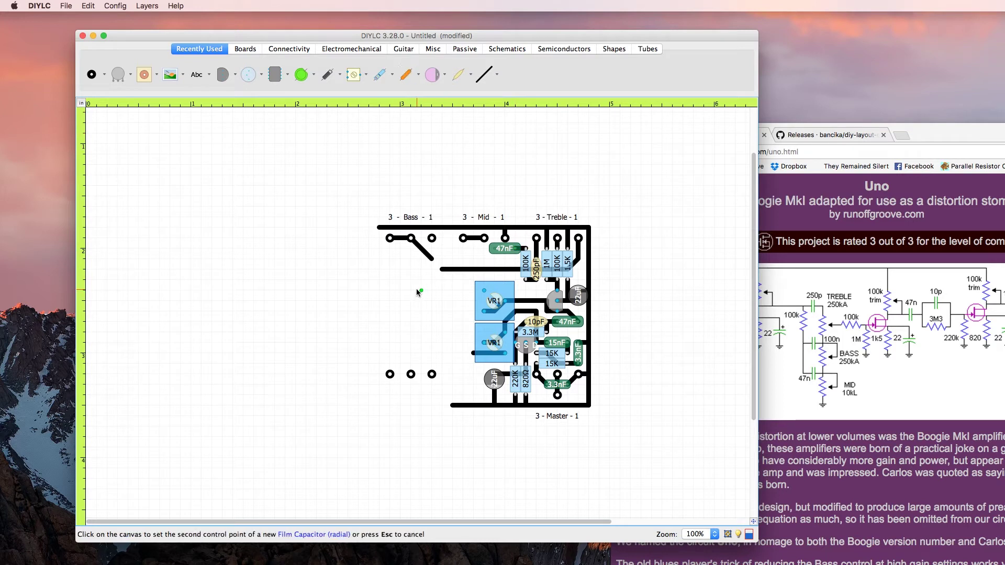
Place the film capacitor left of VR1 as 100nF with width 0.11 and length 0.35
{"action": "left_click", "coordinate": [453, 293]}
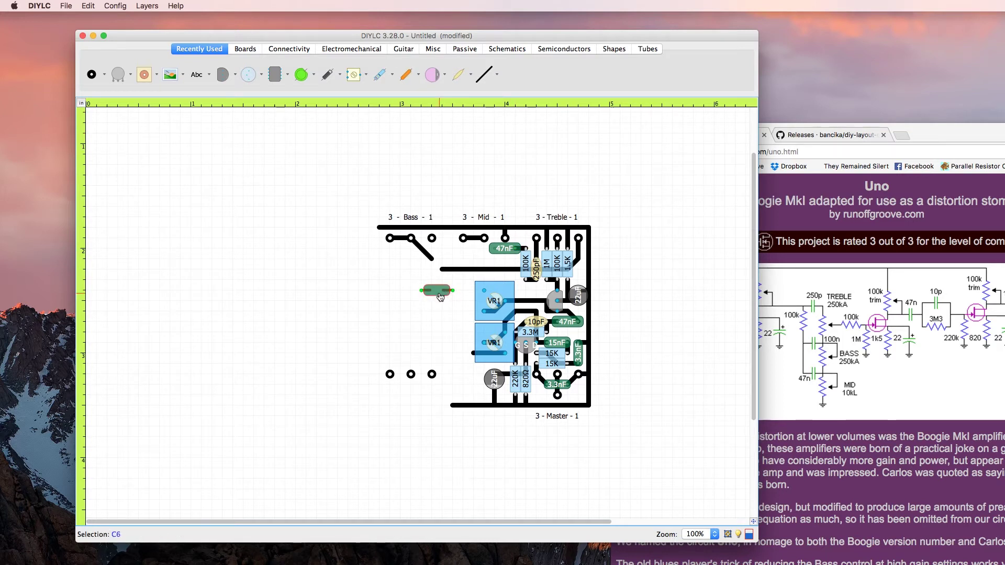
{"action": "double_click", "coordinate": [439, 294]}
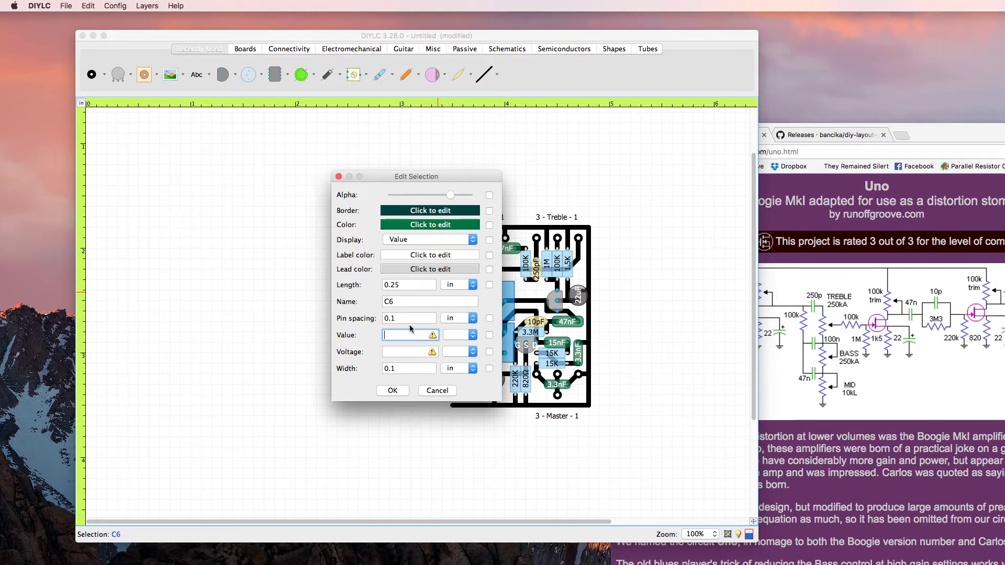
{"action": "key", "text": "Tab"}
{"action": "key", "text": "n"}
{"action": "left_click", "coordinate": [413, 368]}
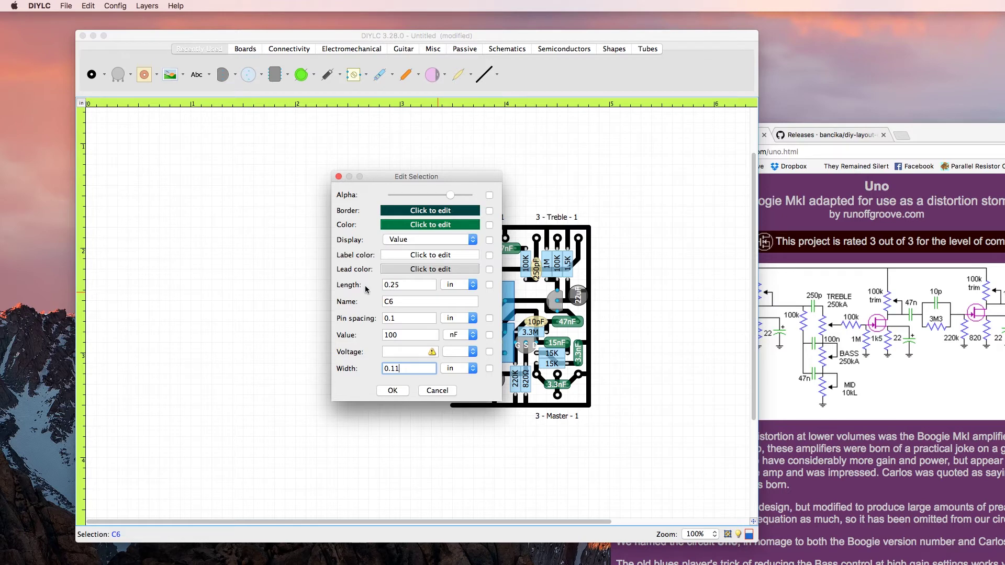
{"action": "left_click", "coordinate": [391, 286]}
{"action": "key", "text": "BackSpace"}
{"action": "type", "text": "3"}
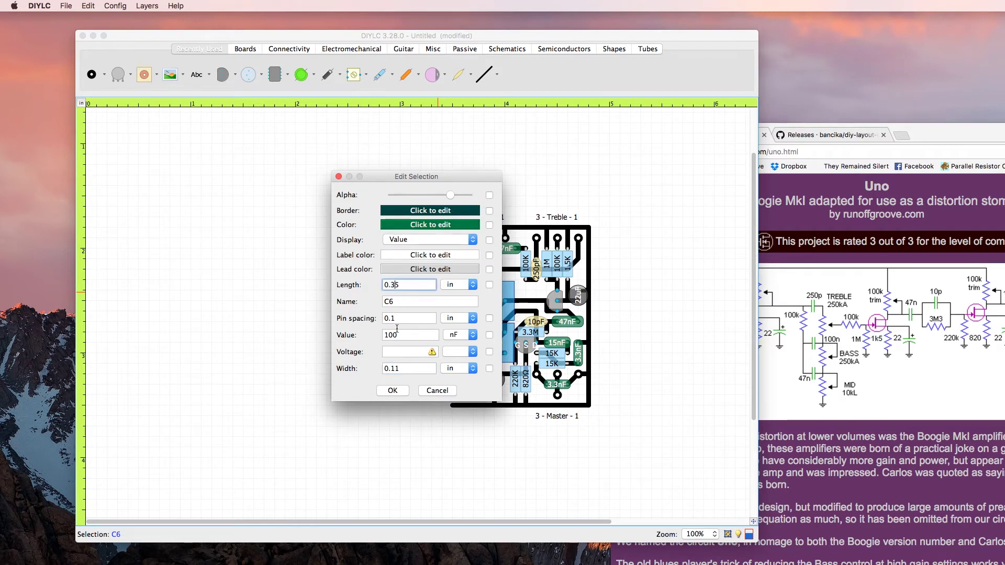
{"action": "left_click", "coordinate": [392, 390]}
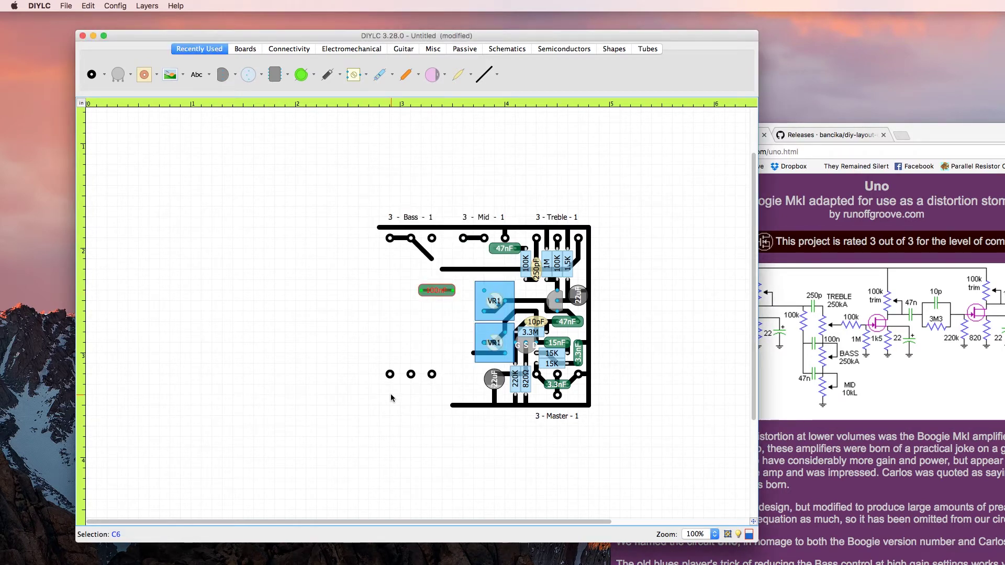
{"action": "left_click", "coordinate": [425, 331]}
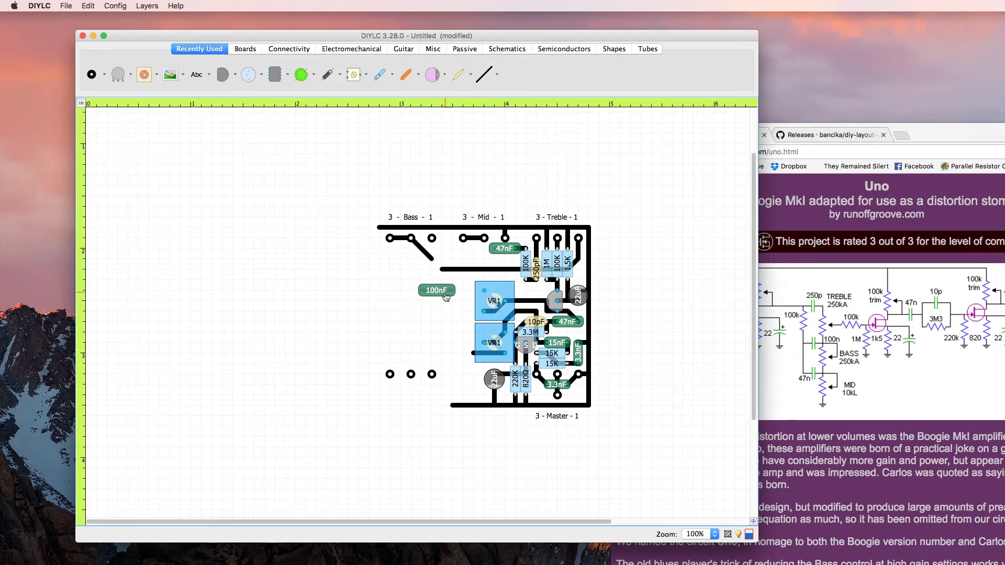
Move the 100nF capacitor onto the trace below Bass and shift the Mid trace's left end
{"action": "left_click_drag", "start_coordinate": [444, 291], "coordinate": [456, 257]}
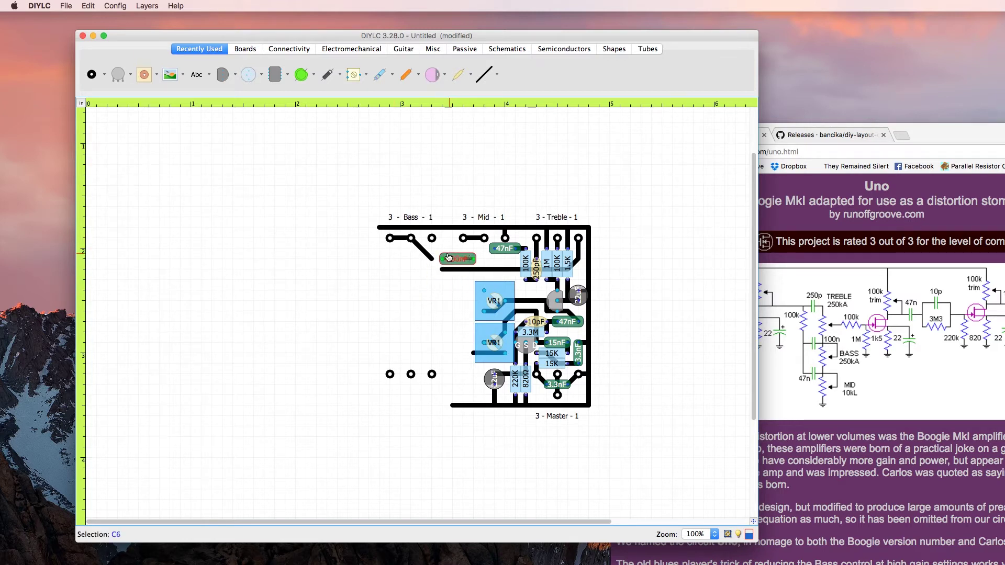
{"action": "left_click", "coordinate": [424, 250]}
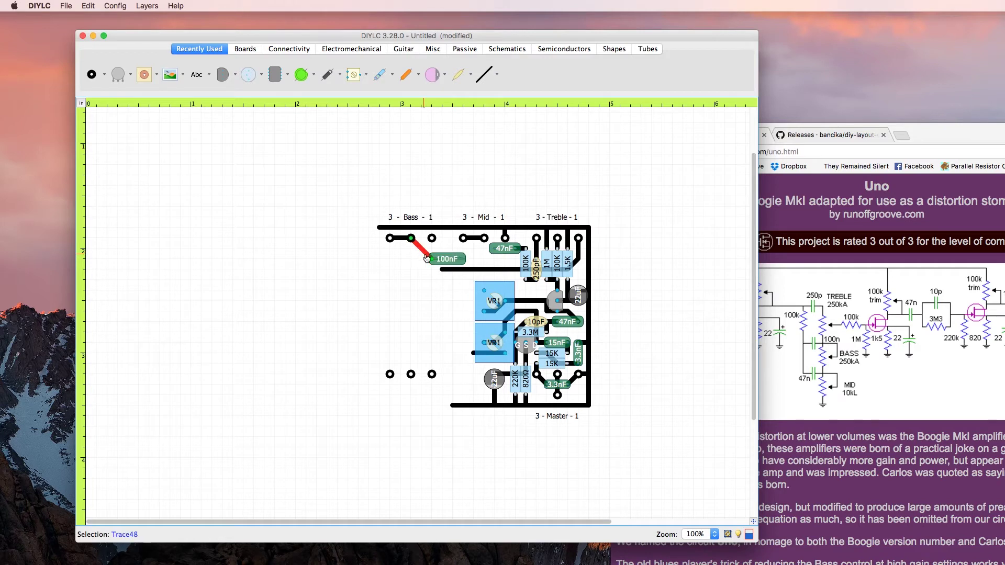
{"action": "left_click", "coordinate": [440, 286]}
{"action": "left_click_drag", "start_coordinate": [463, 241], "coordinate": [432, 240]}
{"action": "left_click", "coordinate": [481, 78]}
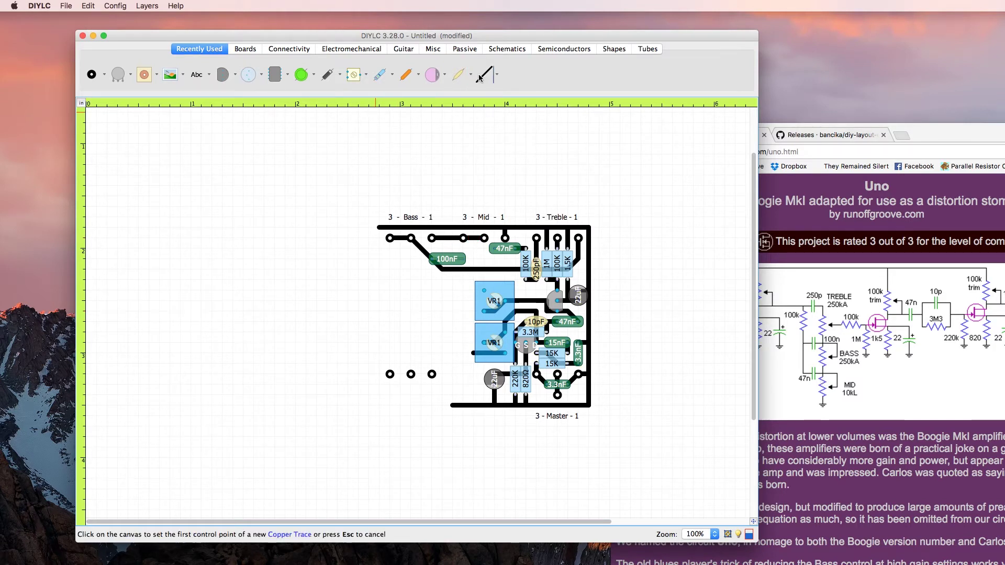
Trace the Mid pad and the 100nF capacitor's lead over to the 47nF capacitor, then view the Uno schematic
{"action": "left_click", "coordinate": [484, 239]}
{"action": "left_click", "coordinate": [493, 250]}
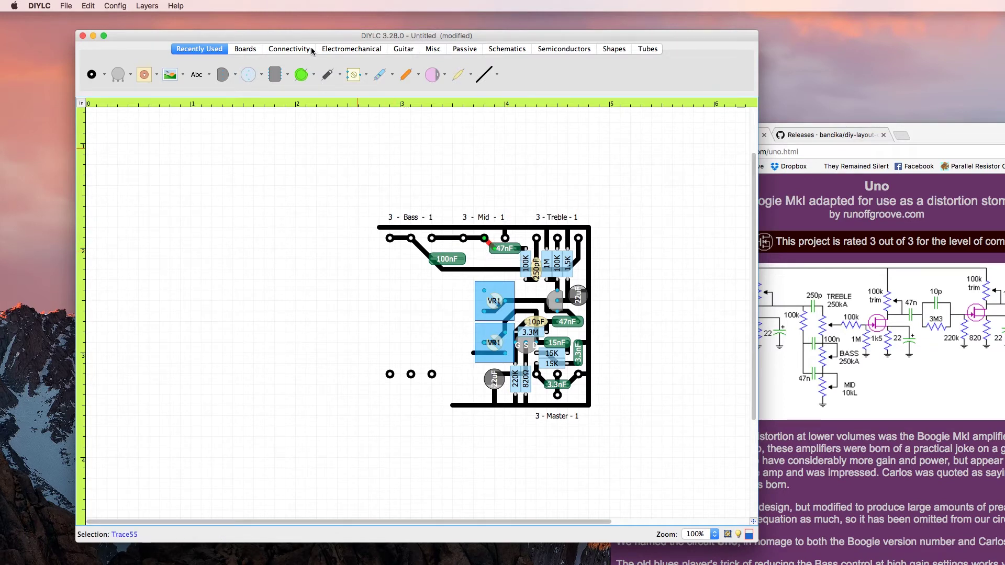
{"action": "left_click", "coordinate": [477, 75]}
{"action": "left_click", "coordinate": [464, 259]}
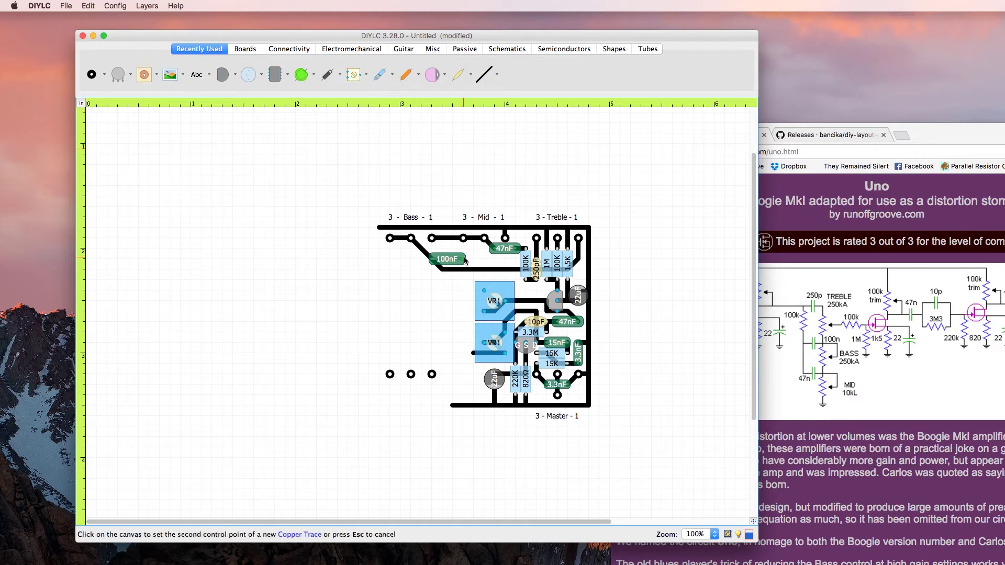
{"action": "left_click", "coordinate": [506, 259]}
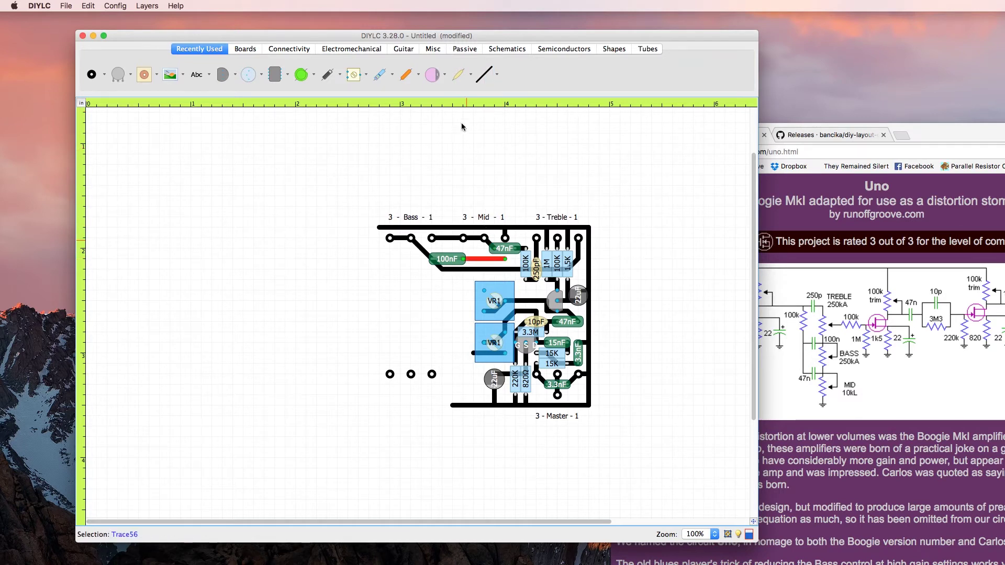
{"action": "left_click", "coordinate": [479, 77]}
{"action": "left_click", "coordinate": [506, 259]}
{"action": "left_click", "coordinate": [517, 249]}
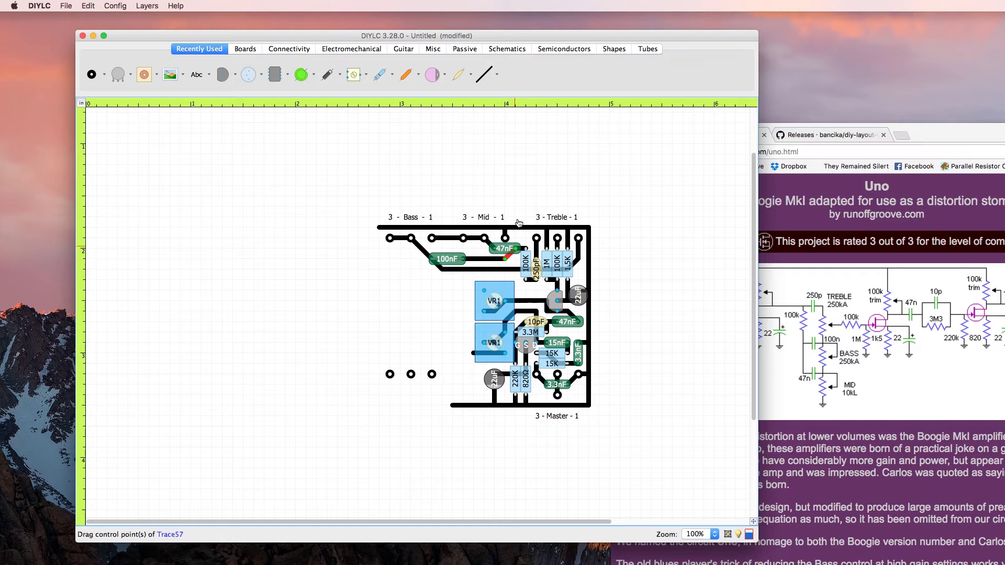
{"action": "left_click", "coordinate": [517, 202]}
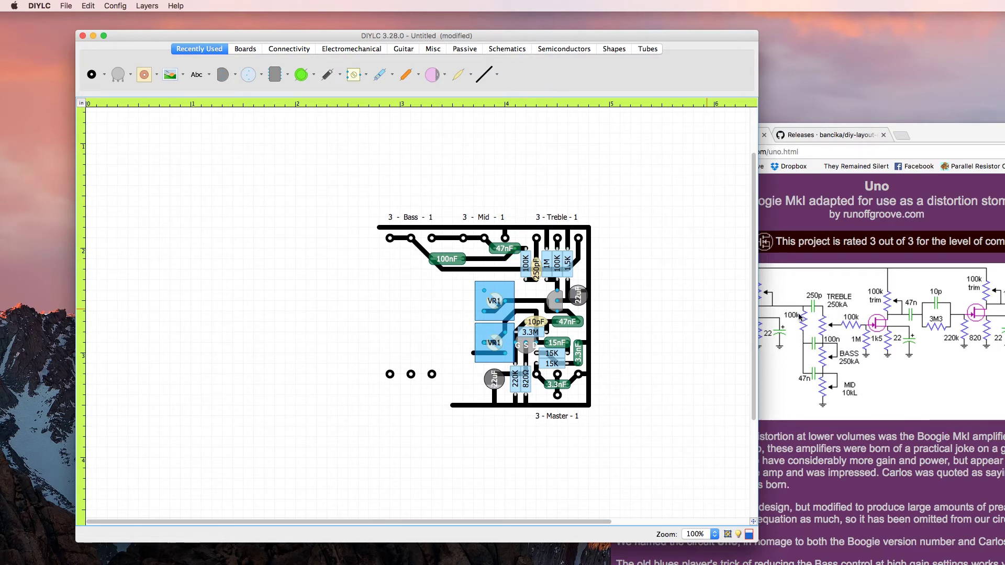
{"action": "left_click", "coordinate": [817, 313]}
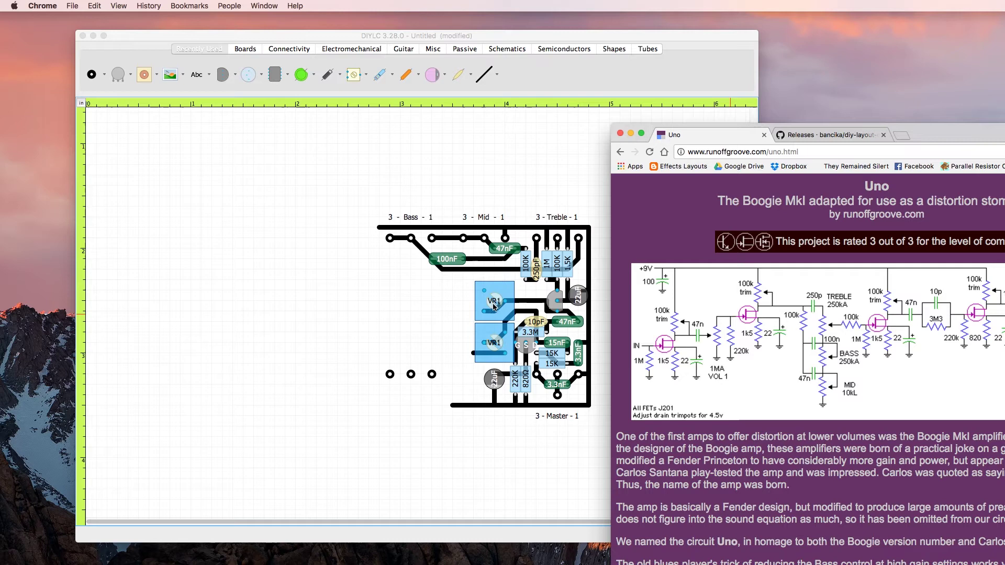
Extend the 250pF trace left, add a short trace by the upper pot and a vertical trace down the pots' left side
{"action": "left_click", "coordinate": [529, 283]}
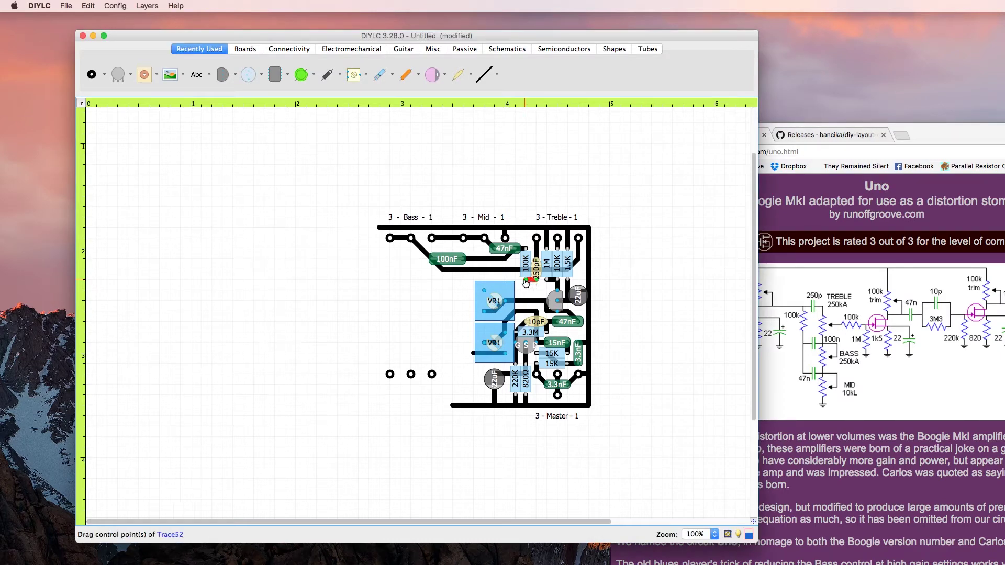
{"action": "left_click_drag", "start_coordinate": [526, 283], "coordinate": [463, 280]}
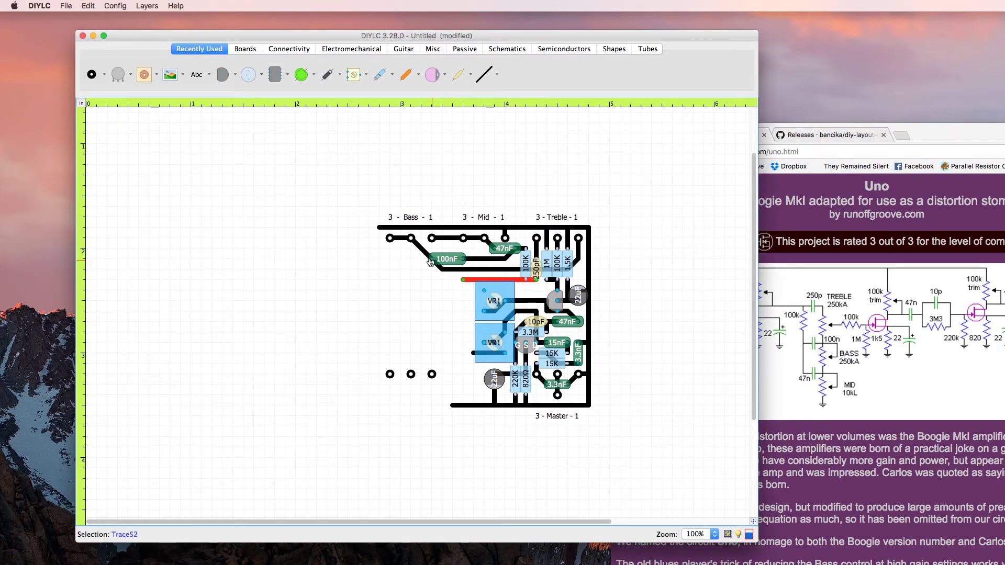
{"action": "left_click", "coordinate": [487, 74]}
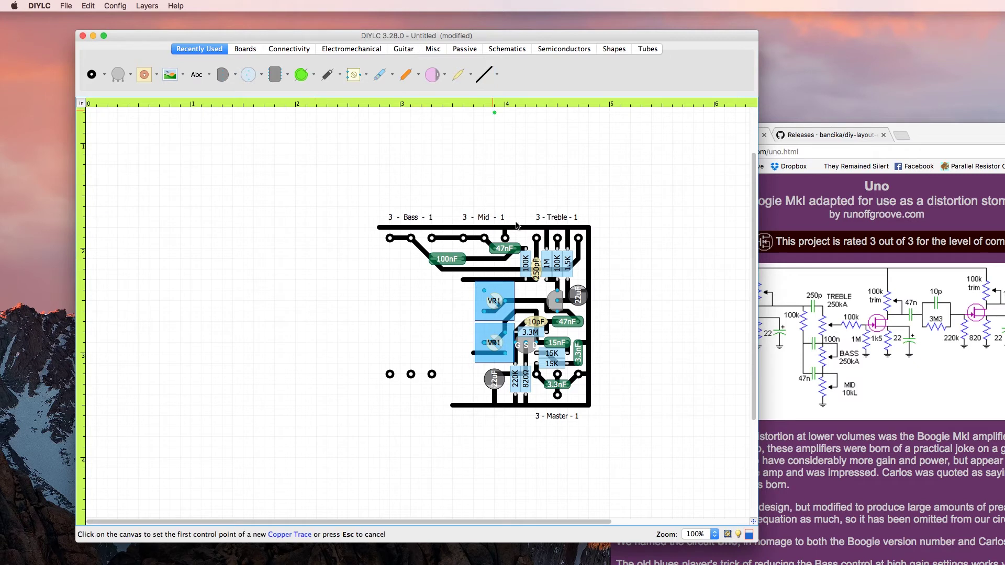
{"action": "left_click", "coordinate": [483, 290]}
{"action": "left_click", "coordinate": [474, 290]}
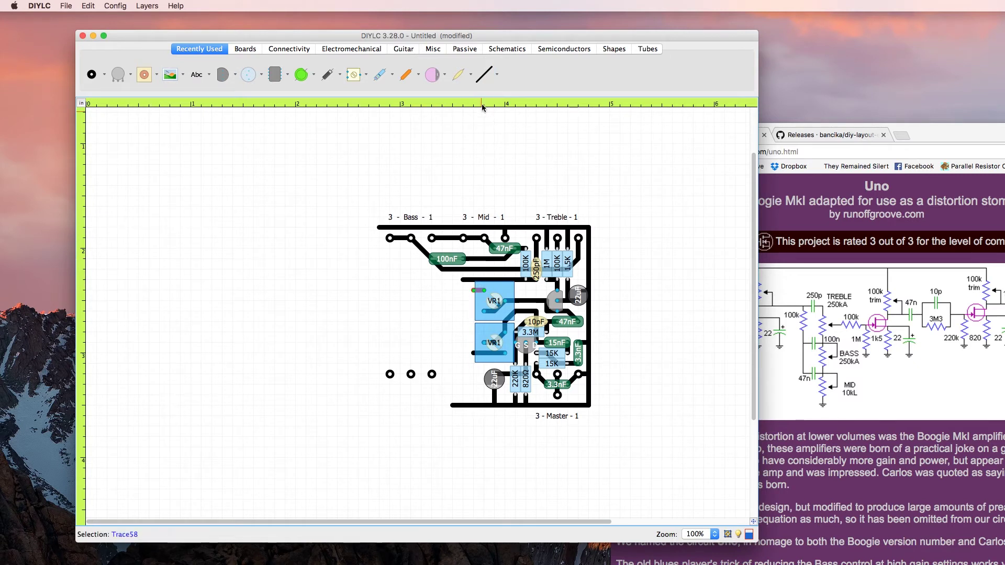
{"action": "left_click", "coordinate": [483, 76]}
{"action": "left_click", "coordinate": [474, 290]}
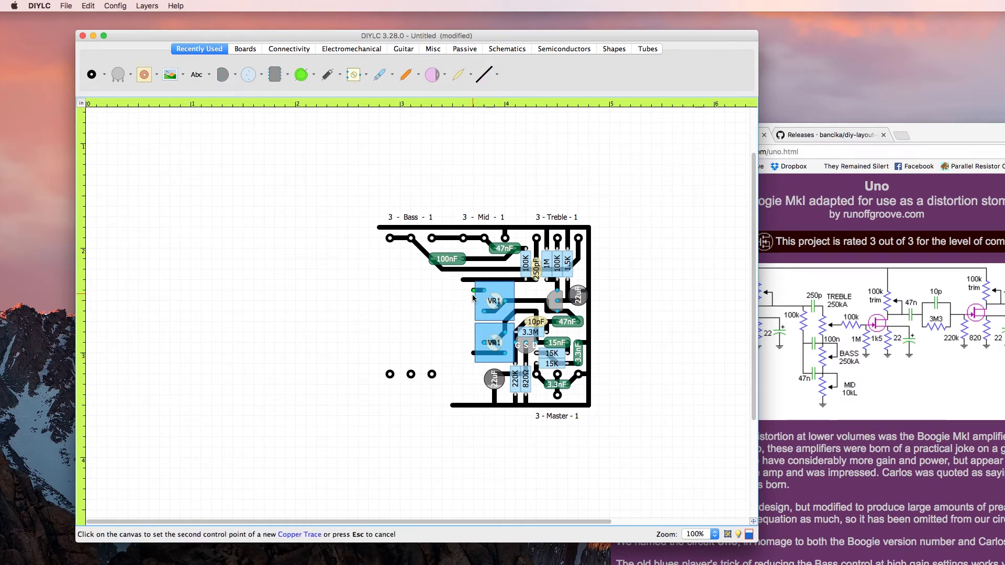
{"action": "left_click", "coordinate": [474, 354]}
{"action": "left_click_drag", "start_coordinate": [474, 353], "coordinate": [473, 378]}
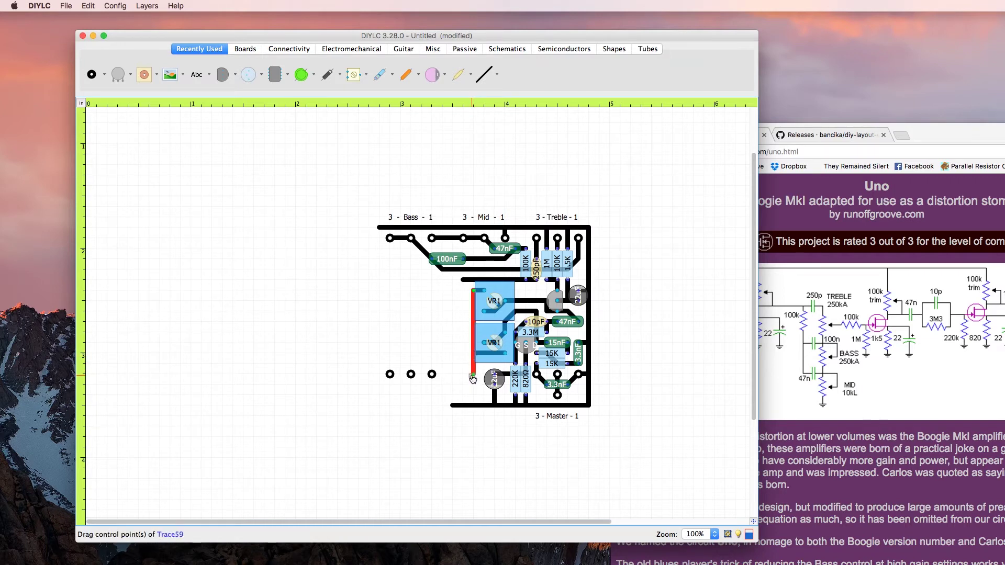
{"action": "left_click", "coordinate": [447, 335]}
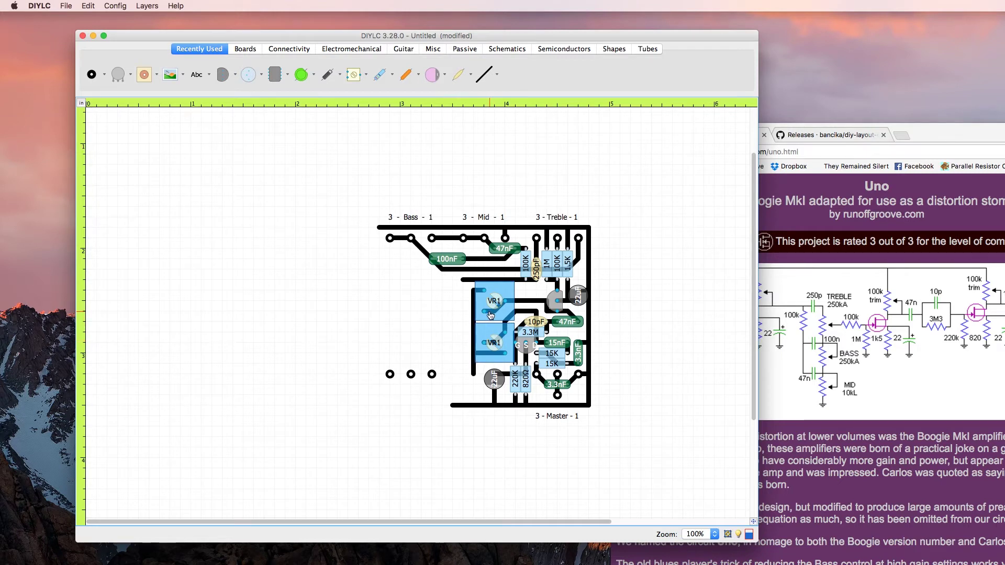
Rename both the lower and upper potentiometers to 100K
{"action": "left_click", "coordinate": [495, 345]}
{"action": "double_click", "coordinate": [495, 346]}
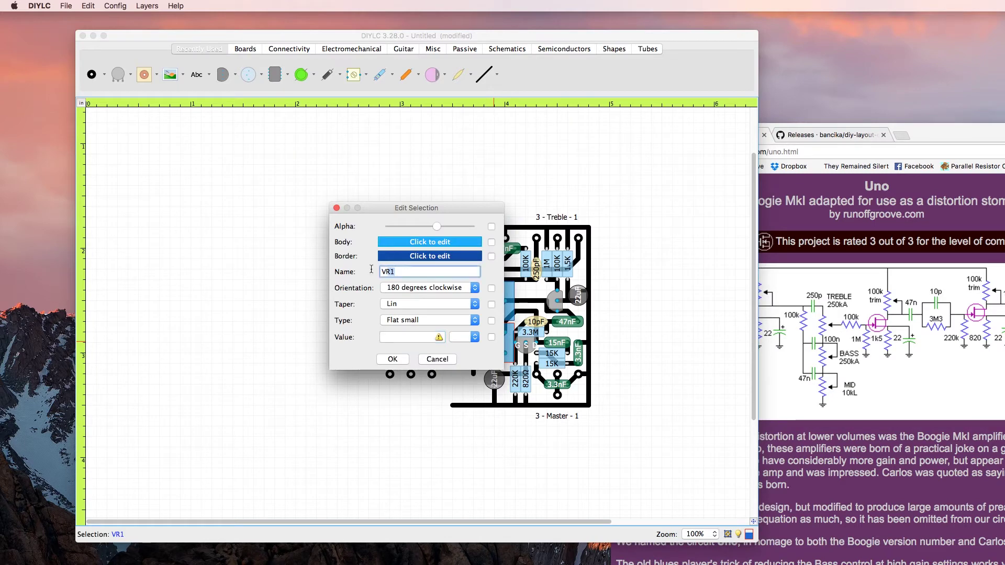
{"action": "type", "text": "100K"}
{"action": "key", "text": "Return"}
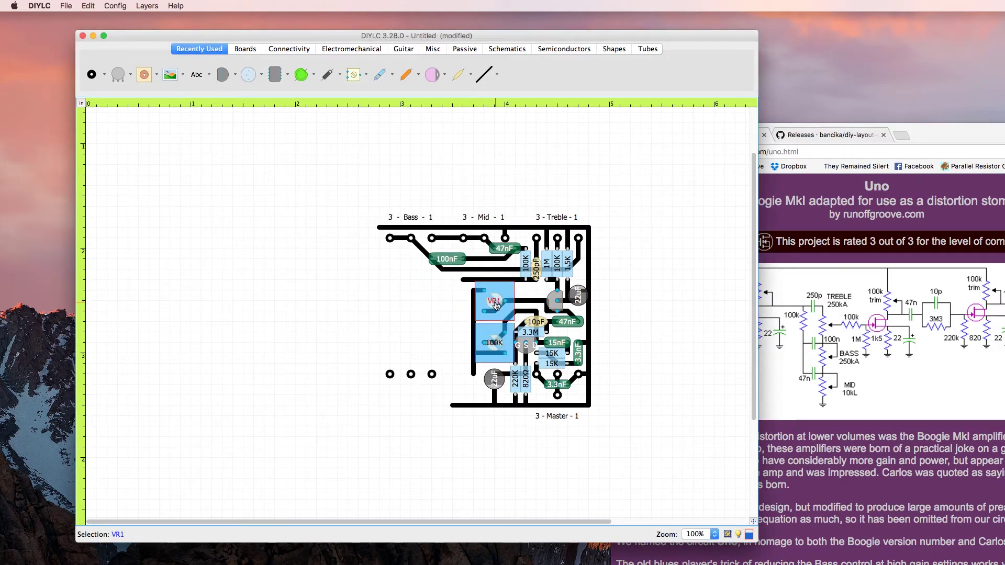
{"action": "double_click", "coordinate": [495, 301]}
{"action": "double_click", "coordinate": [396, 273]}
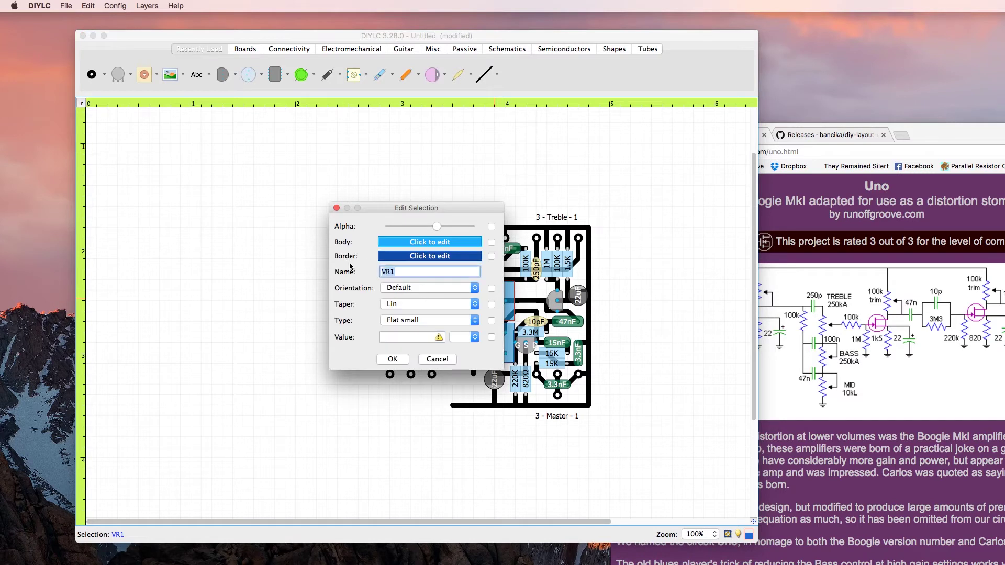
{"action": "type", "text": "100K"}
{"action": "key", "text": "Return"}
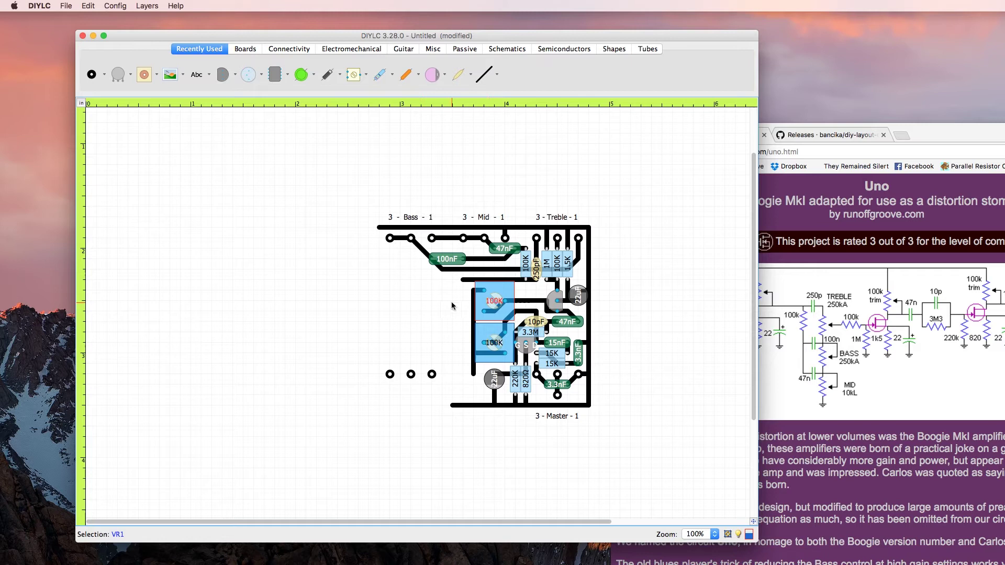
Paste a copy of the 100K pot left of the upper pot and bring the schematic forward
{"action": "left_click", "coordinate": [491, 303]}
{"action": "key", "text": "super+v"}
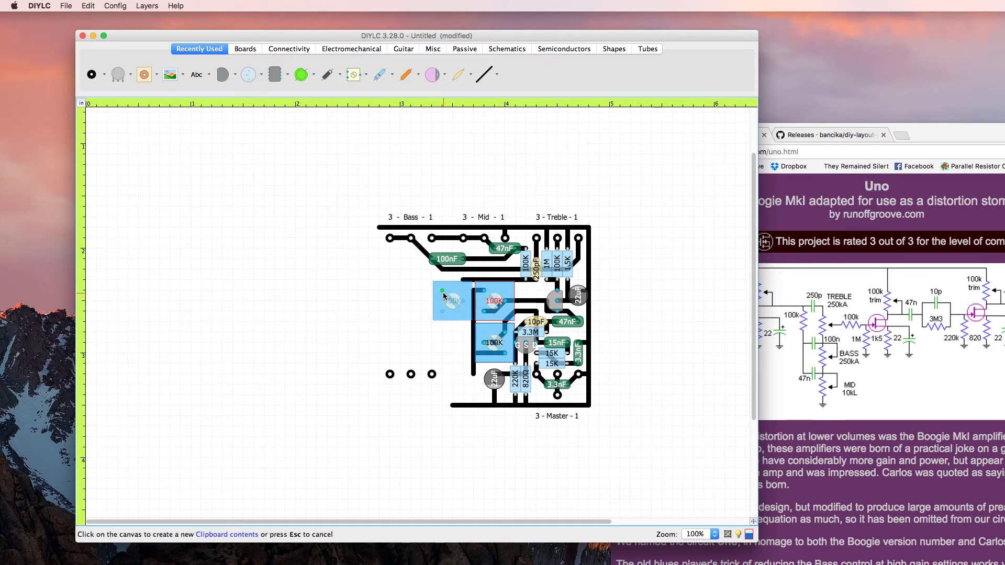
{"action": "left_click", "coordinate": [444, 296]}
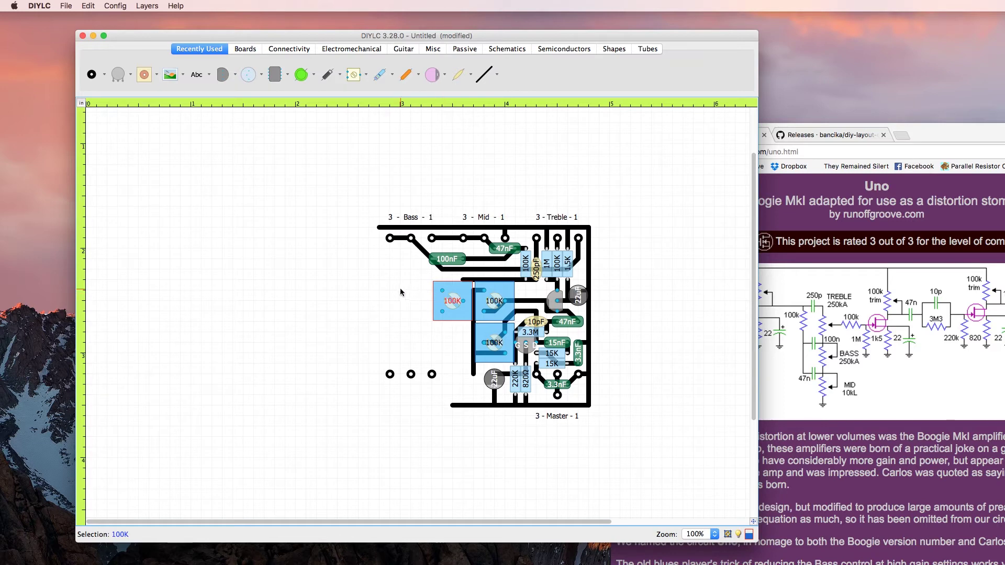
{"action": "left_click", "coordinate": [773, 319]}
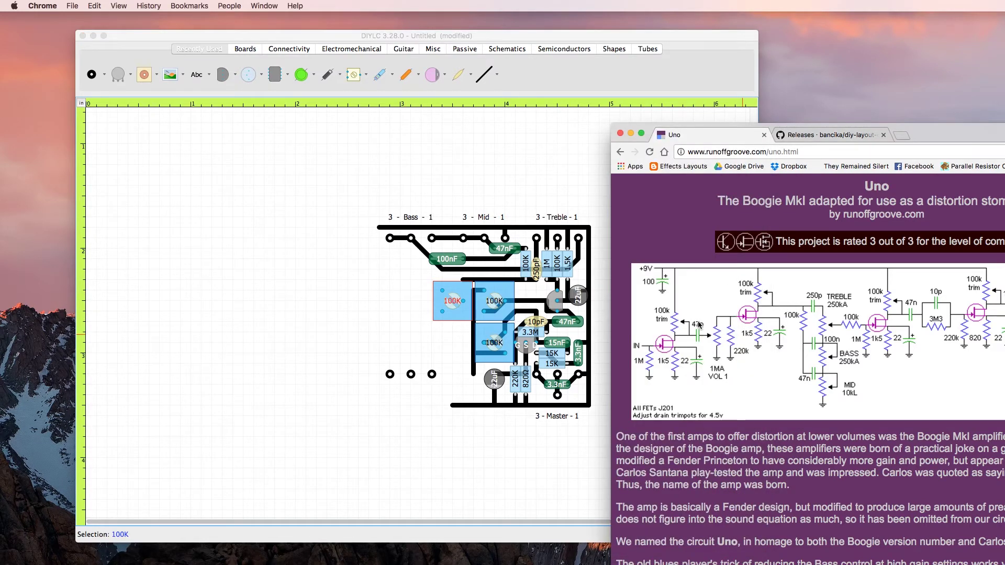
{"action": "key", "text": "super+Tab"}
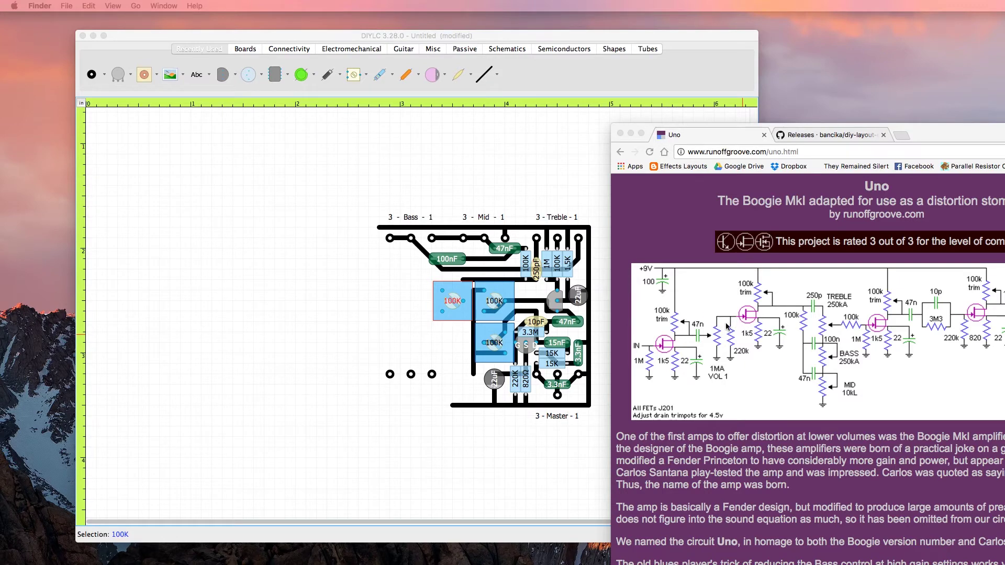
Place a TO-92 transistor left of the new 100K pot and label its pins G S D
{"action": "left_click", "coordinate": [396, 303]}
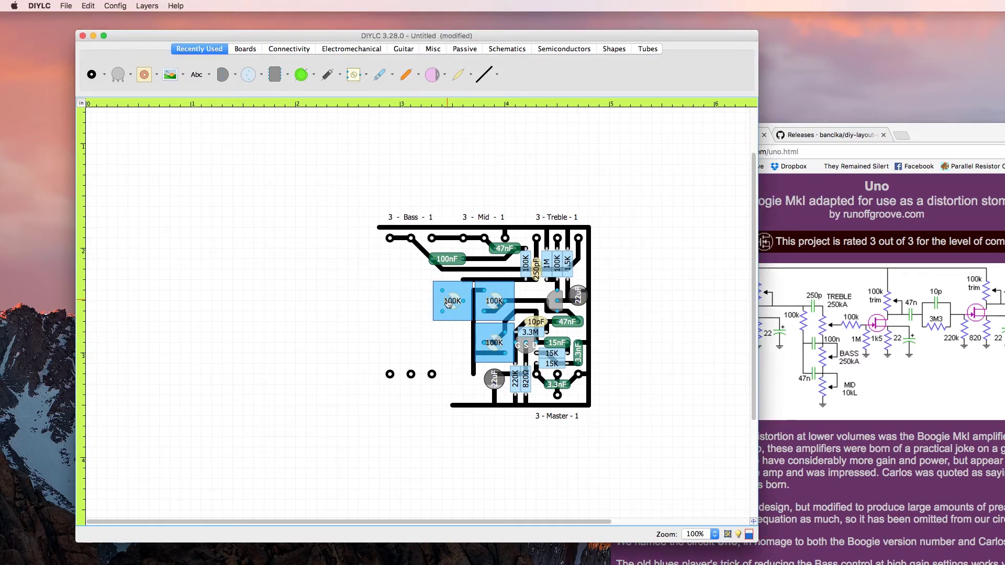
{"action": "left_click", "coordinate": [224, 74]}
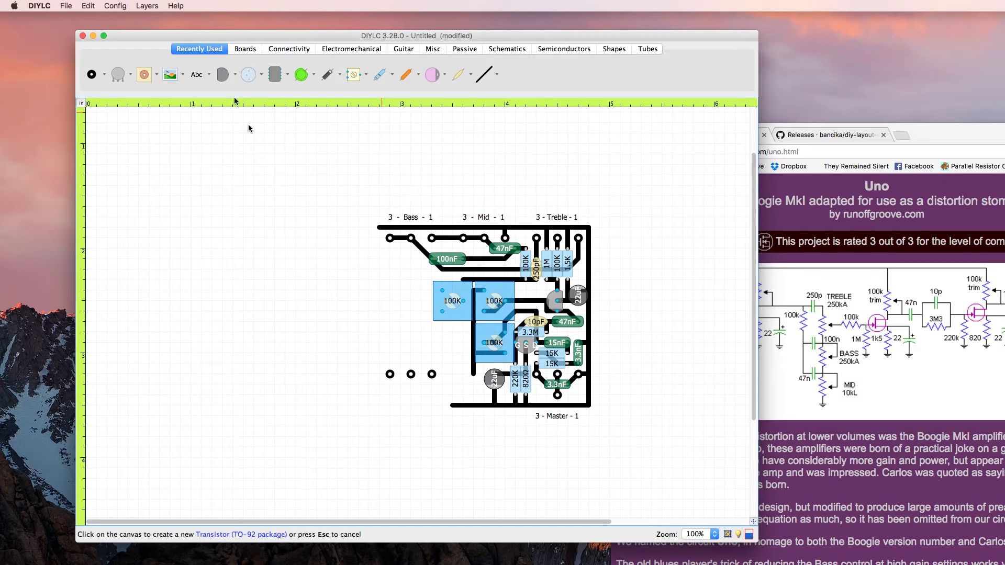
{"action": "left_click", "coordinate": [400, 289]}
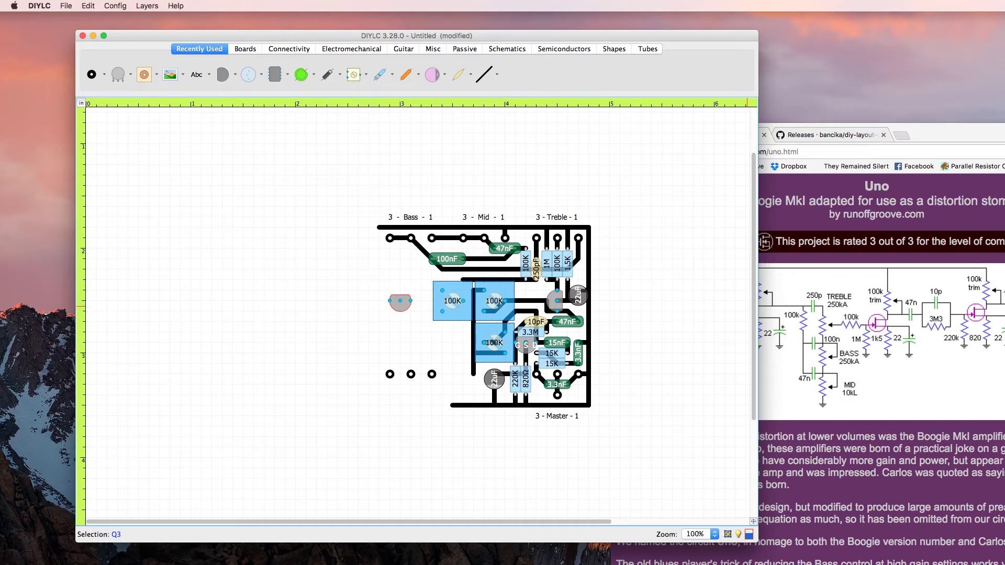
{"action": "left_click", "coordinate": [400, 306]}
{"action": "mouse_move", "coordinate": [400, 307]}
{"action": "left_mouse_down"}
{"action": "mouse_move", "coordinate": [396, 280]}
{"action": "mouse_move", "coordinate": [397, 312]}
{"action": "left_mouse_up"}
{"action": "double_click", "coordinate": [400, 301]}
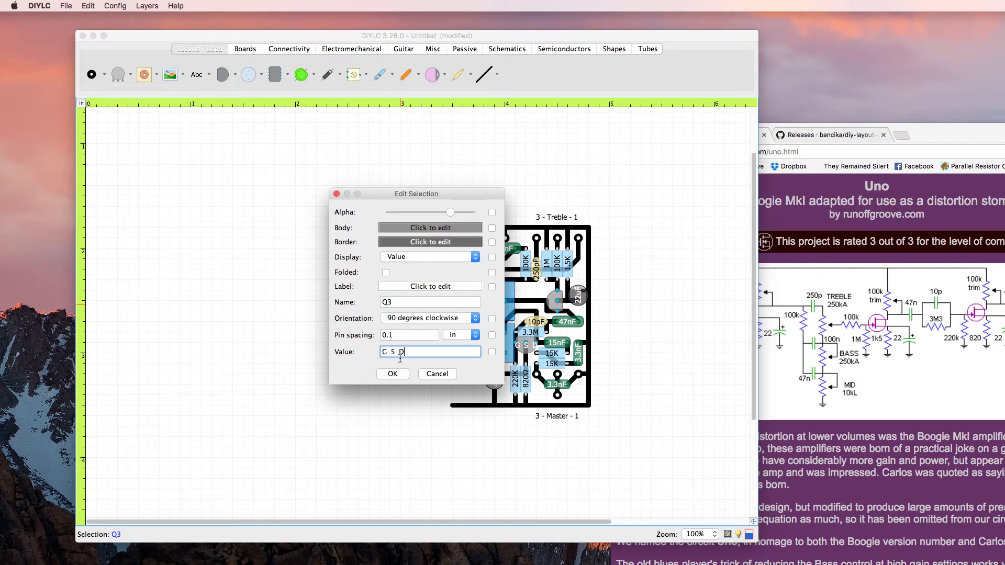
{"action": "key", "text": "Return"}
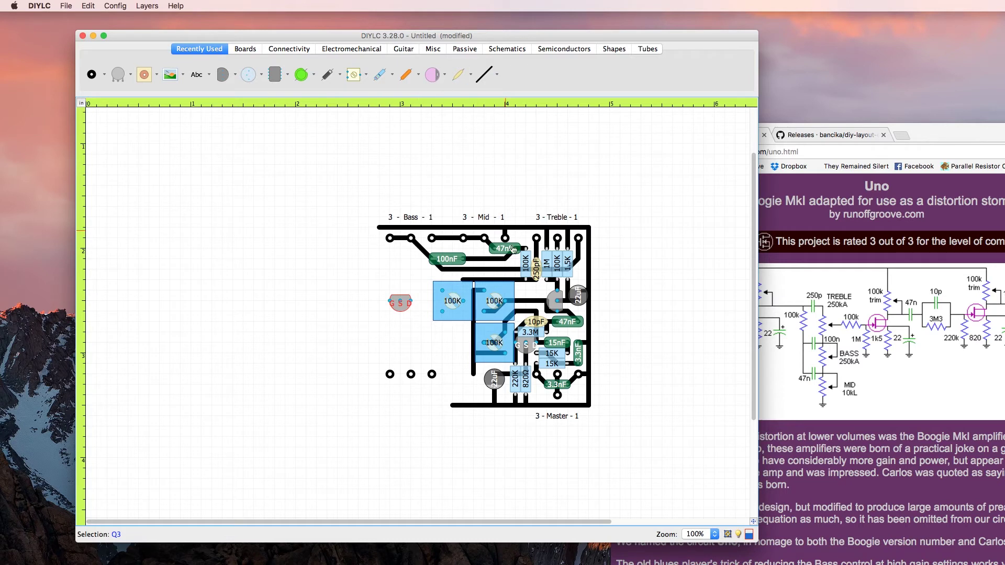
Draw a trace on the new pot's lug and reposition the left 100K pot
{"action": "left_click", "coordinate": [486, 76]}
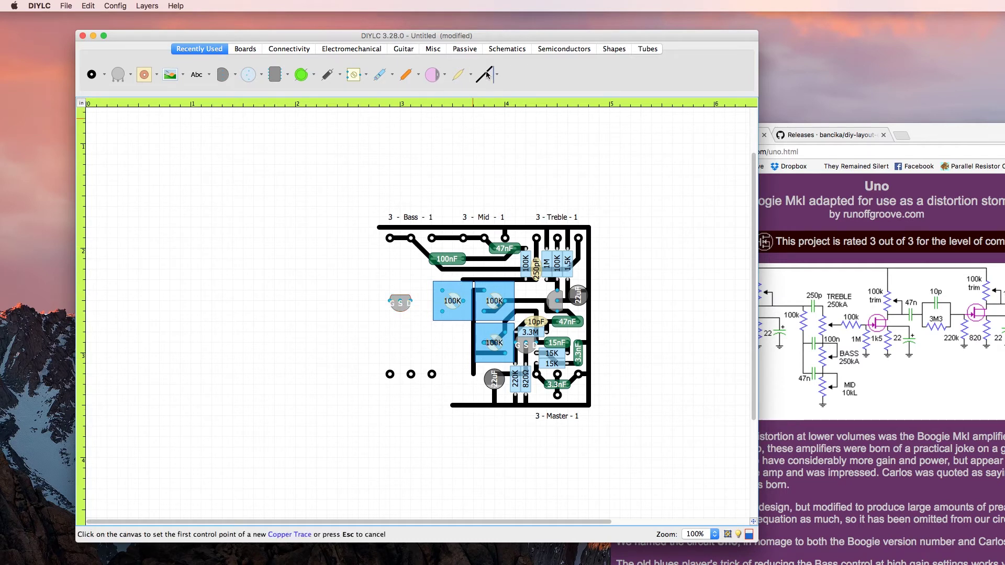
{"action": "left_click", "coordinate": [463, 302]}
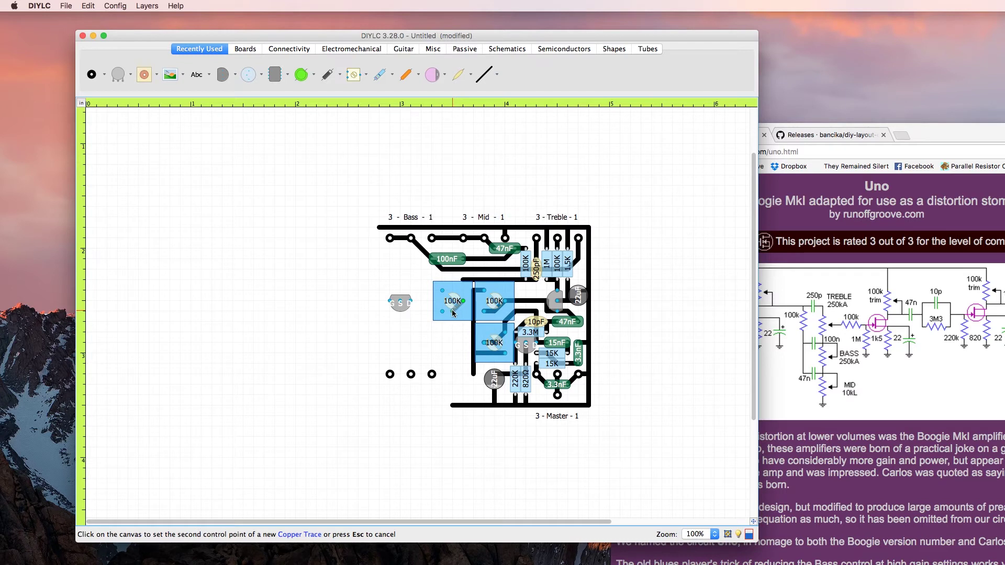
{"action": "left_click", "coordinate": [454, 312]}
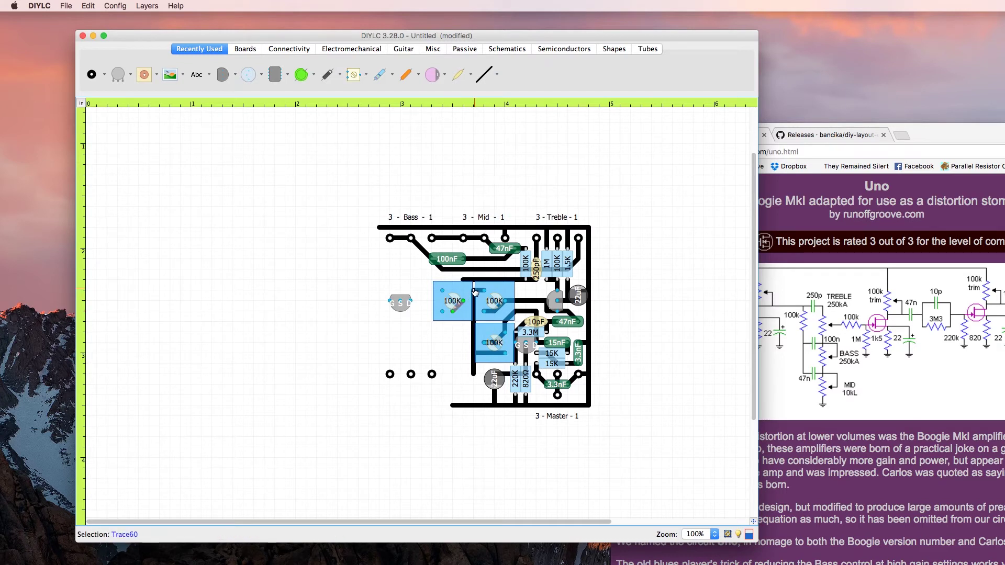
{"action": "mouse_move", "coordinate": [459, 300]}
{"action": "left_mouse_down"}
{"action": "mouse_move", "coordinate": [449, 300]}
{"action": "mouse_move", "coordinate": [499, 296]}
{"action": "mouse_move", "coordinate": [443, 291]}
{"action": "left_mouse_up"}
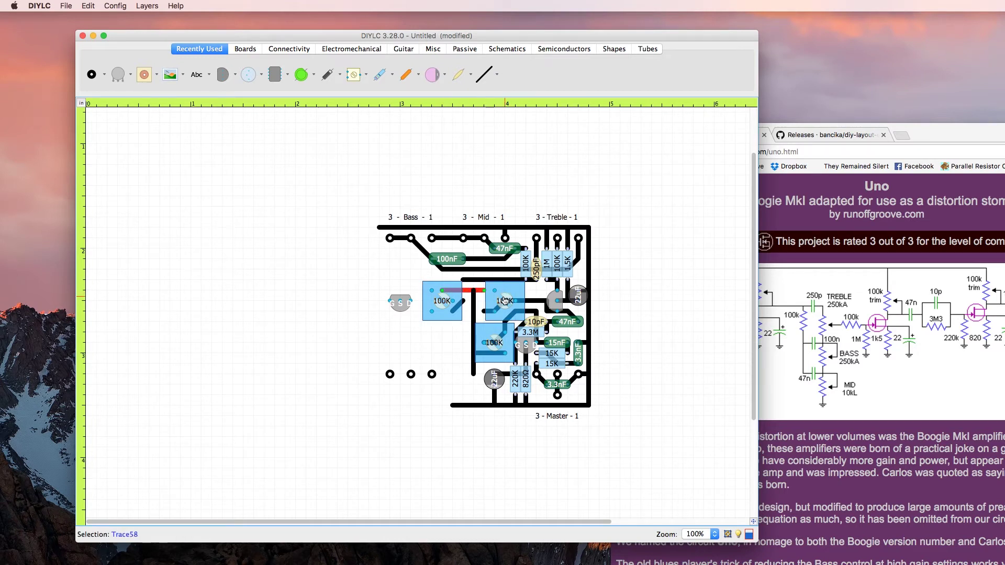
{"action": "left_click_drag", "start_coordinate": [504, 300], "coordinate": [454, 301]}
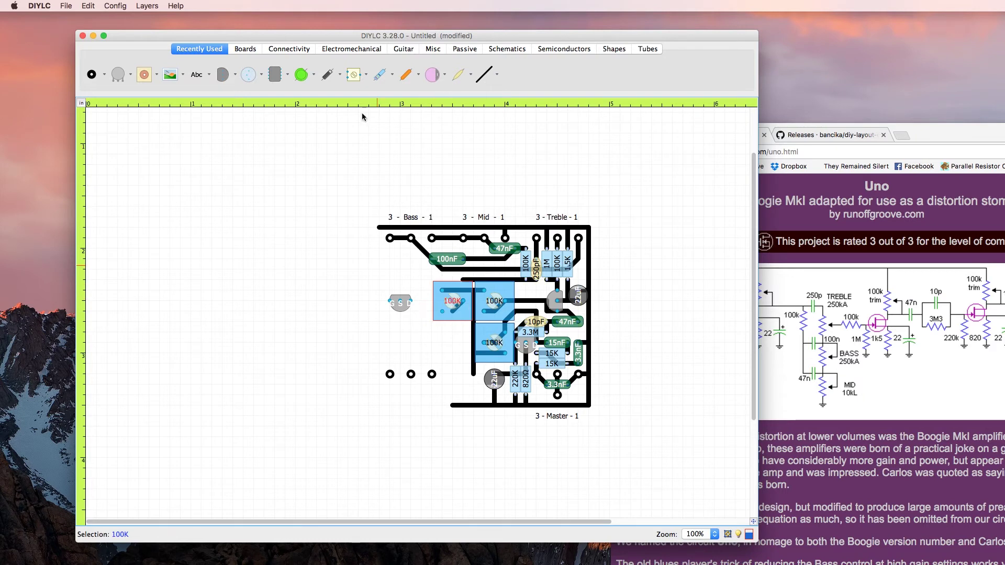
Run a copper trace from the transistor's D pin to the left 100K pot, straightening its end
{"action": "left_click", "coordinate": [482, 76]}
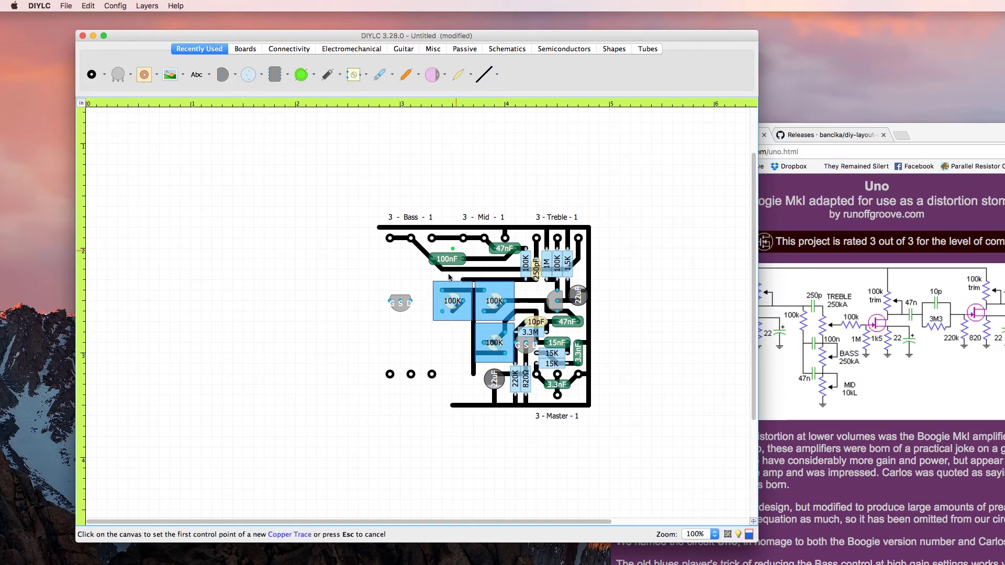
{"action": "left_click", "coordinate": [410, 301]}
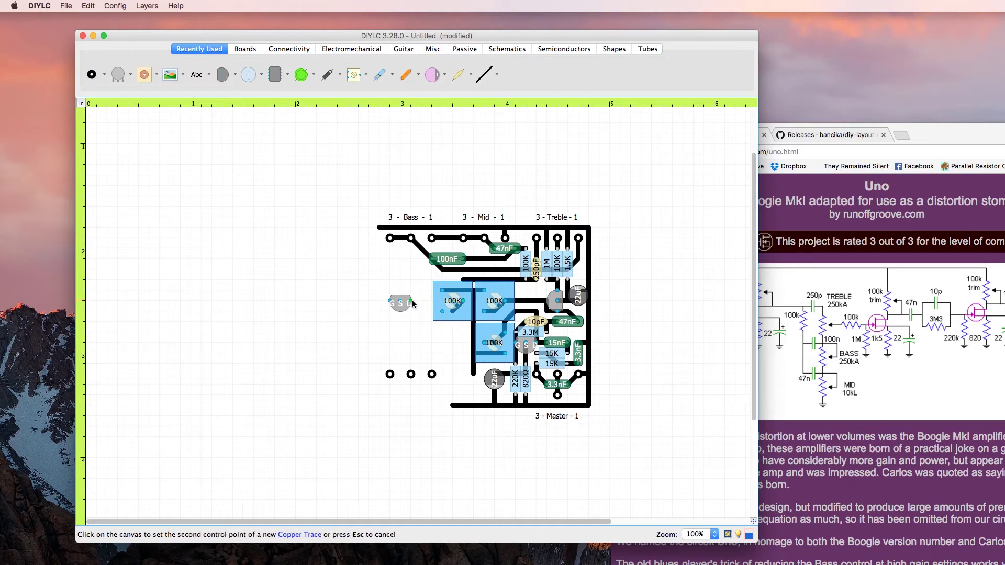
{"action": "left_click", "coordinate": [461, 303]}
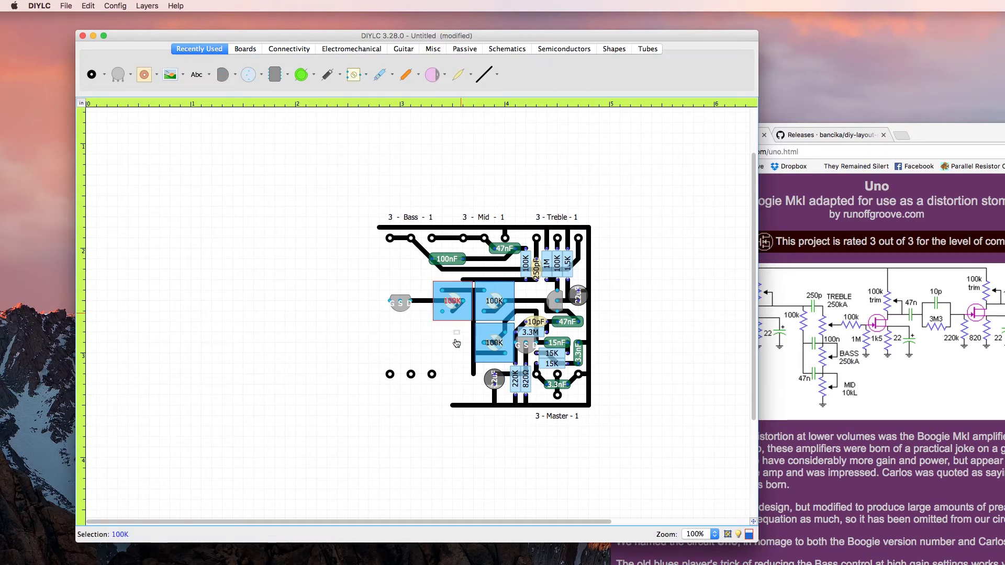
{"action": "left_click_drag", "start_coordinate": [455, 309], "coordinate": [454, 362]}
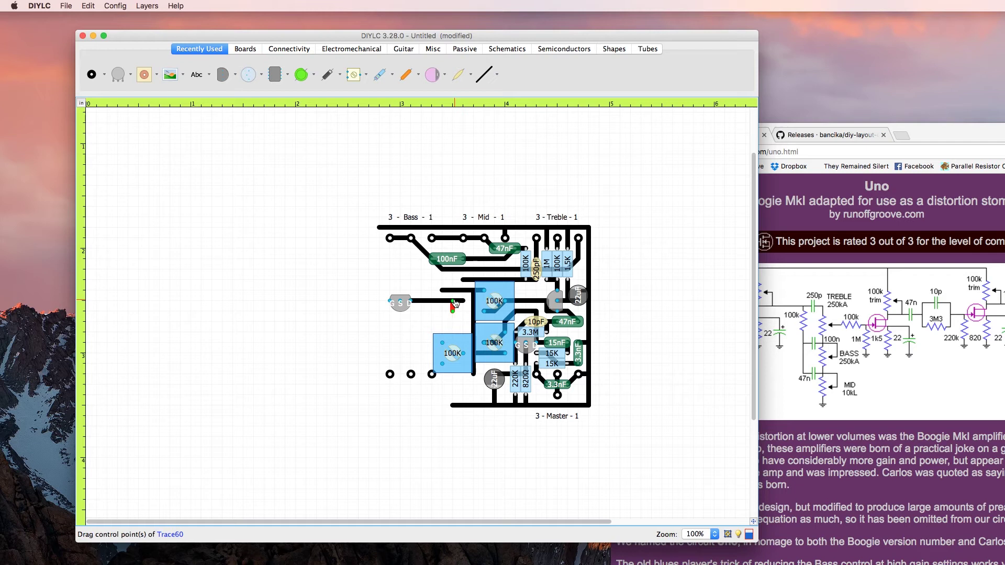
{"action": "left_click_drag", "start_coordinate": [457, 308], "coordinate": [443, 308]}
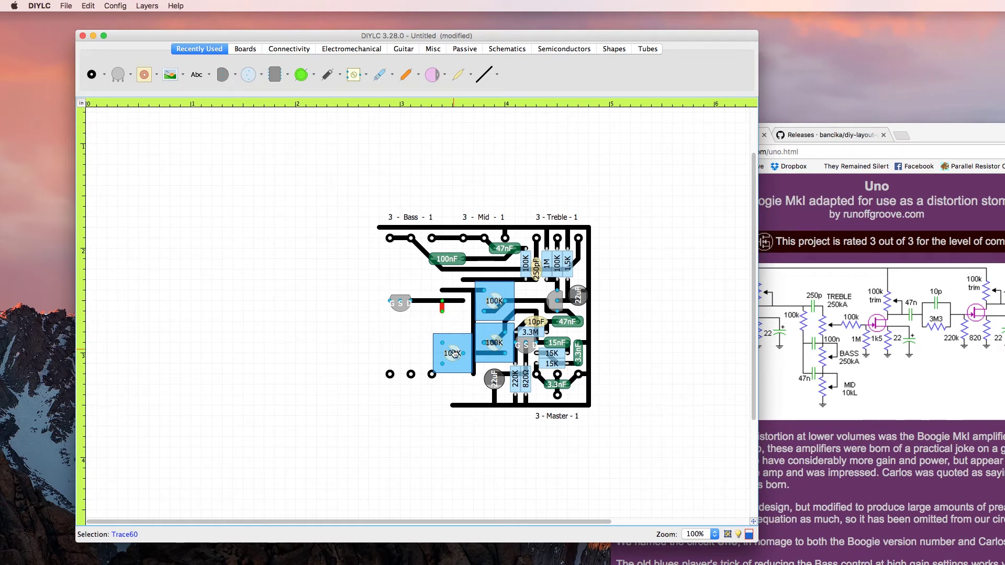
{"action": "left_click_drag", "start_coordinate": [453, 353], "coordinate": [453, 301]}
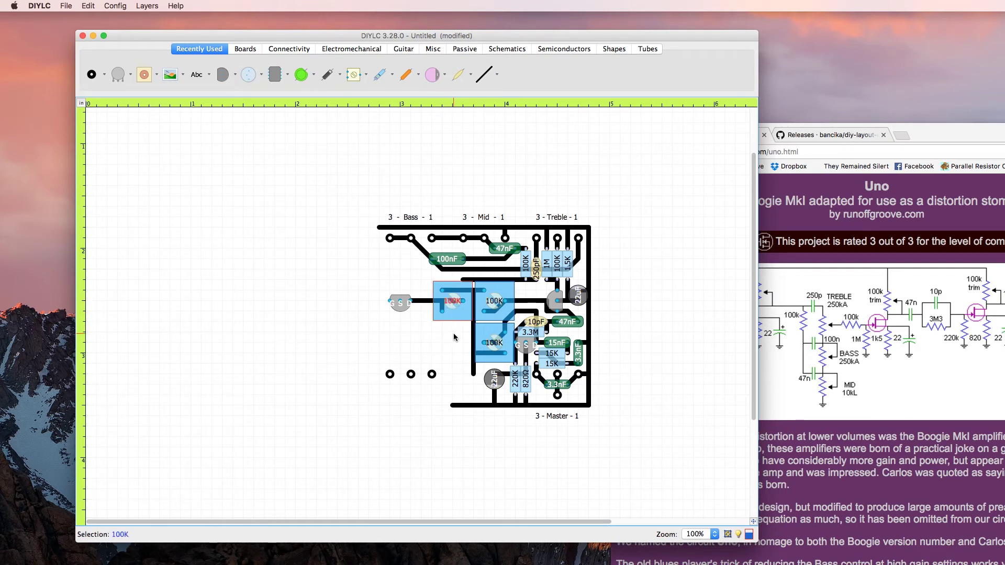
Narrow the layout window to reveal the schematic, nudge the trimpot down and shorten the trace beside it
{"action": "left_click_drag", "start_coordinate": [759, 445], "coordinate": [618, 451]}
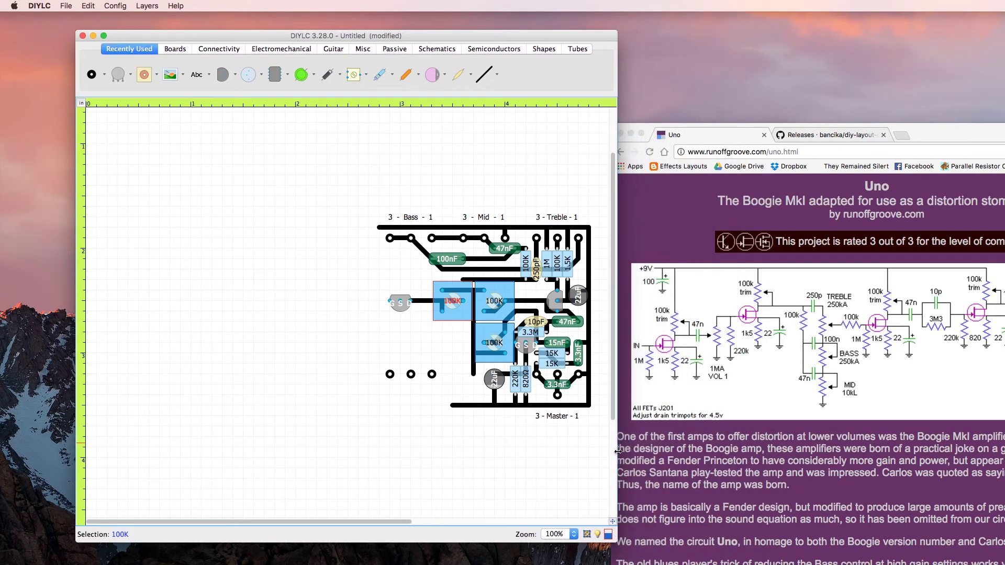
{"action": "left_click_drag", "start_coordinate": [251, 521], "coordinate": [323, 523]}
{"action": "left_click", "coordinate": [282, 451]}
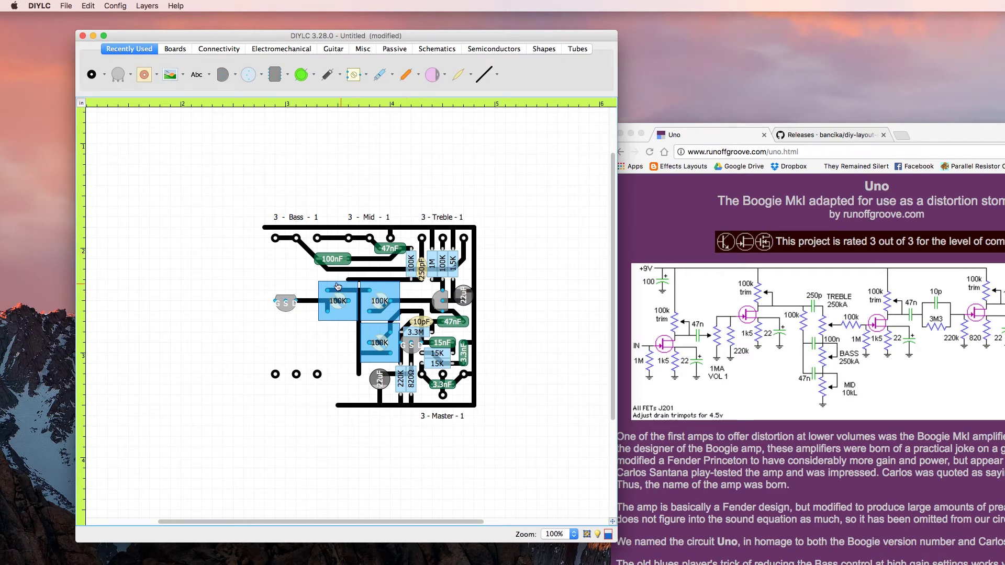
{"action": "left_click", "coordinate": [342, 305]}
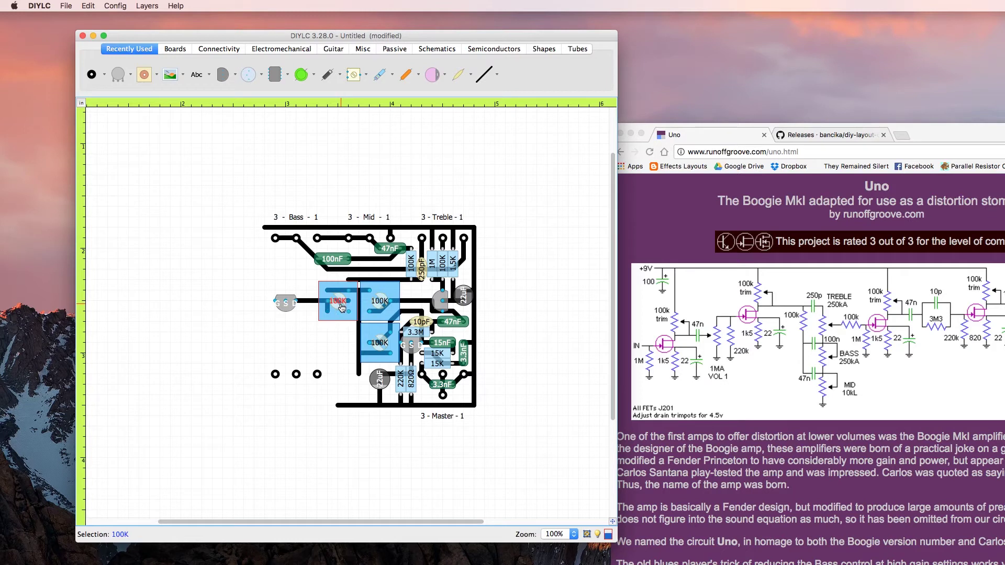
{"action": "key", "text": "Down"}
{"action": "key", "text": "Down"}
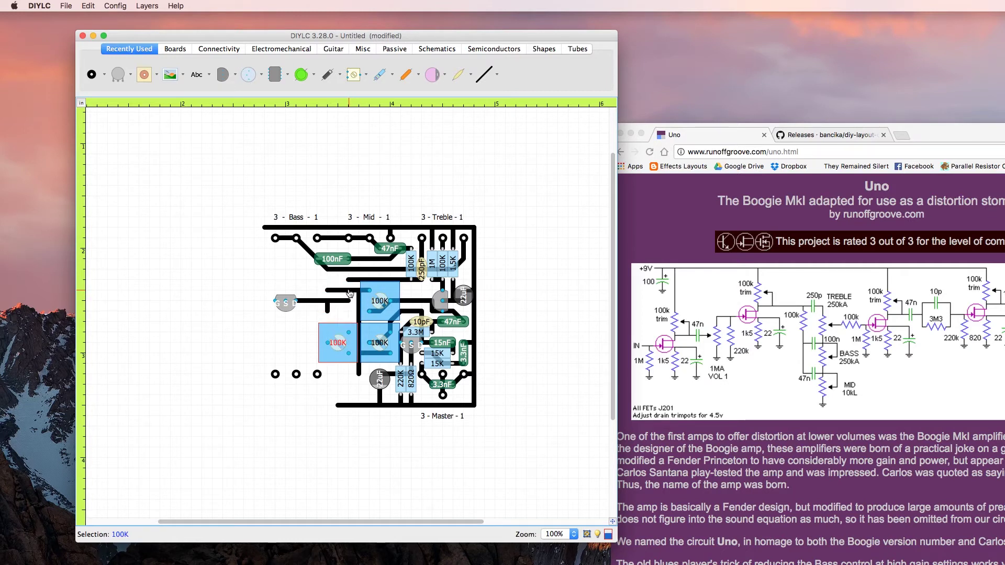
{"action": "left_click", "coordinate": [349, 291]}
{"action": "mouse_move", "coordinate": [326, 290]}
{"action": "left_mouse_down"}
{"action": "mouse_move", "coordinate": [359, 290]}
{"action": "mouse_move", "coordinate": [346, 299]}
{"action": "mouse_move", "coordinate": [349, 279]}
{"action": "left_mouse_up"}
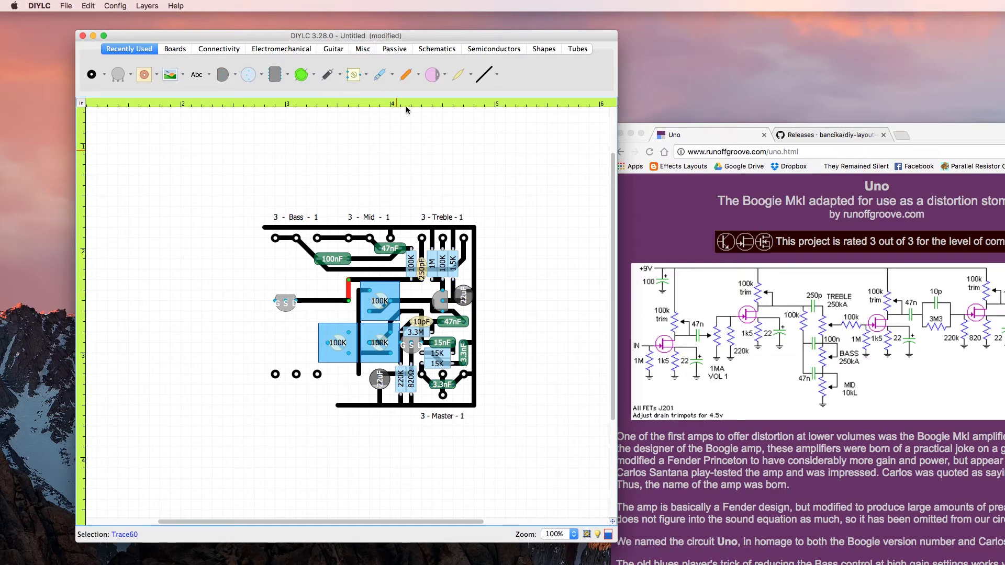
{"action": "left_click", "coordinate": [485, 75]}
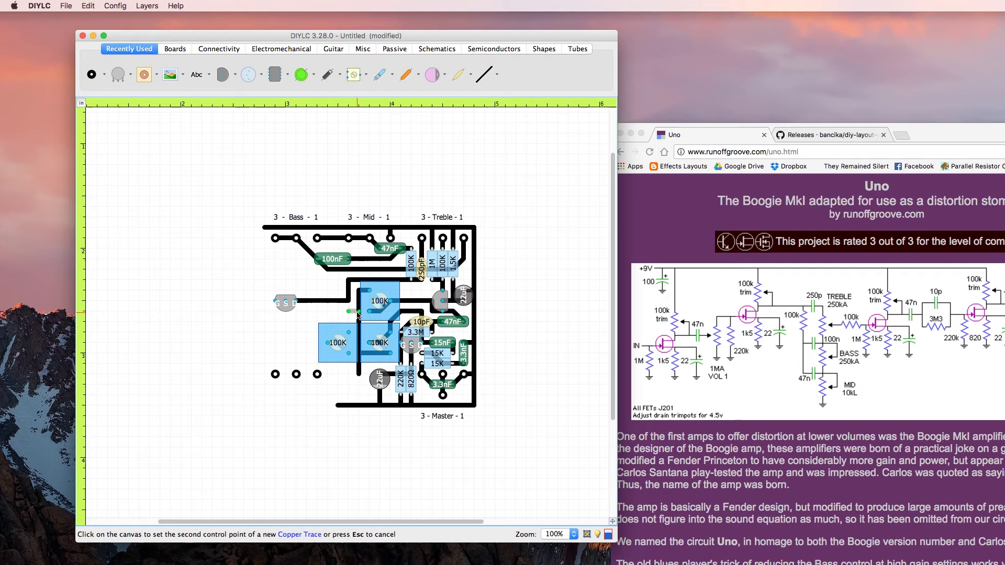
{"action": "key", "text": "Escape"}
{"action": "mouse_move", "coordinate": [337, 344]}
{"action": "left_mouse_down"}
{"action": "mouse_move", "coordinate": [338, 302]}
{"action": "mouse_move", "coordinate": [331, 315]}
{"action": "mouse_move", "coordinate": [349, 290]}
{"action": "left_mouse_up"}
{"action": "key", "text": "Escape"}
Trace from the existing trace end to the FET pin and move the 100K trimpot up beside the other pot
{"action": "left_click", "coordinate": [487, 74]}
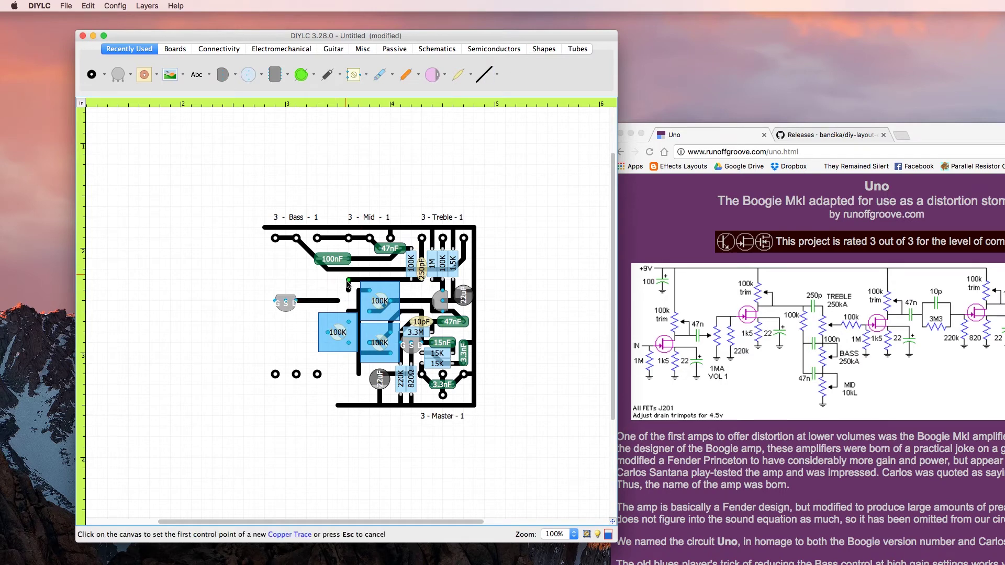
{"action": "left_click", "coordinate": [348, 291]}
{"action": "left_click", "coordinate": [338, 302]}
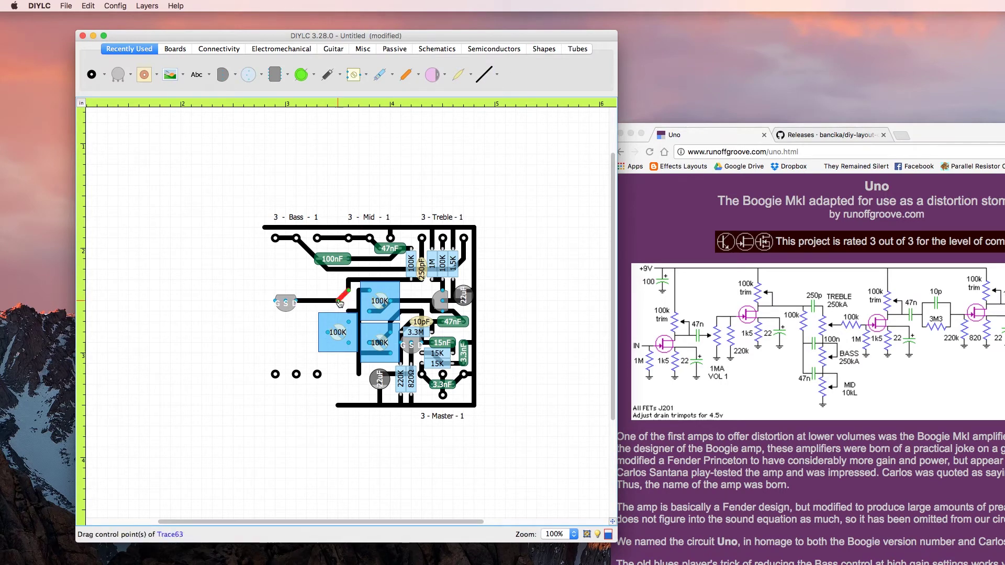
{"action": "left_click", "coordinate": [338, 323]}
{"action": "left_click_drag", "start_coordinate": [338, 323], "coordinate": [338, 303]}
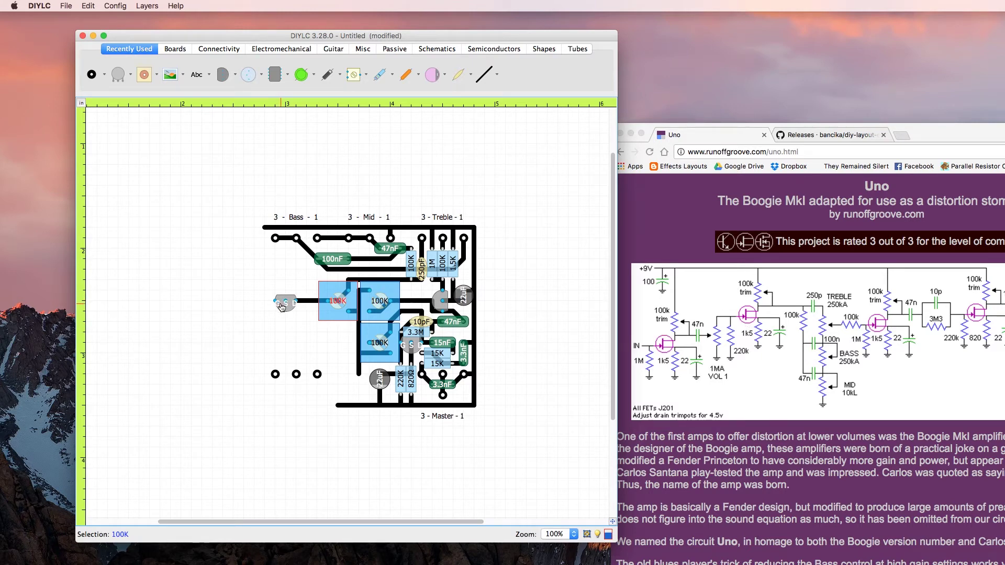
Place a vertical 1.5K resistor above the left FET
{"action": "left_click", "coordinate": [380, 74]}
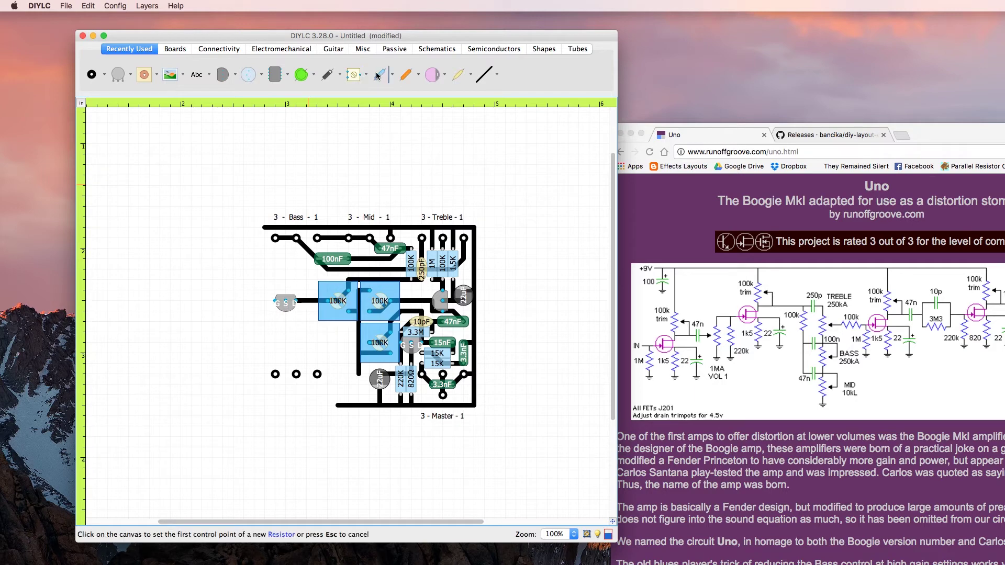
{"action": "left_click", "coordinate": [286, 290]}
{"action": "left_click", "coordinate": [285, 259]}
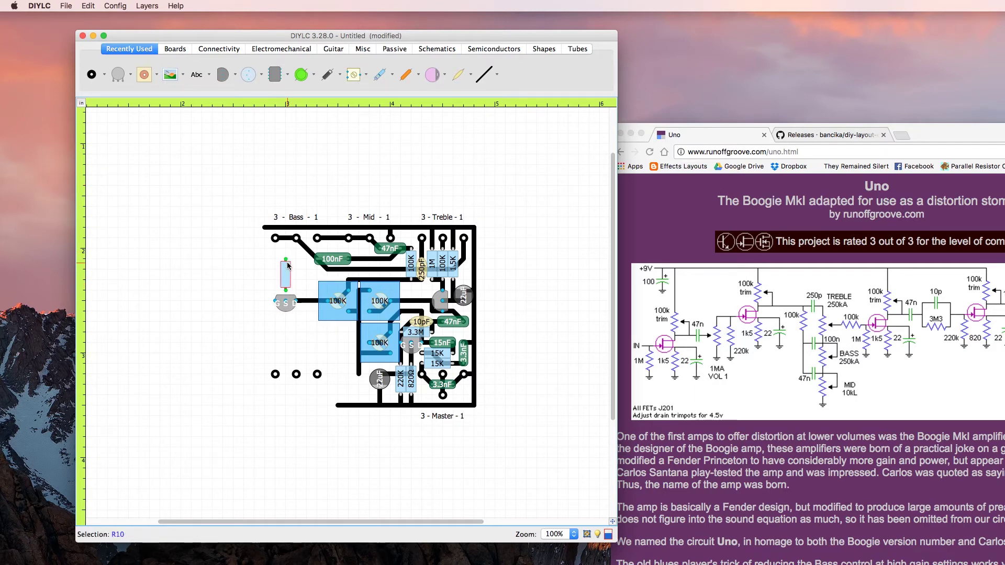
{"action": "double_click", "coordinate": [287, 276]}
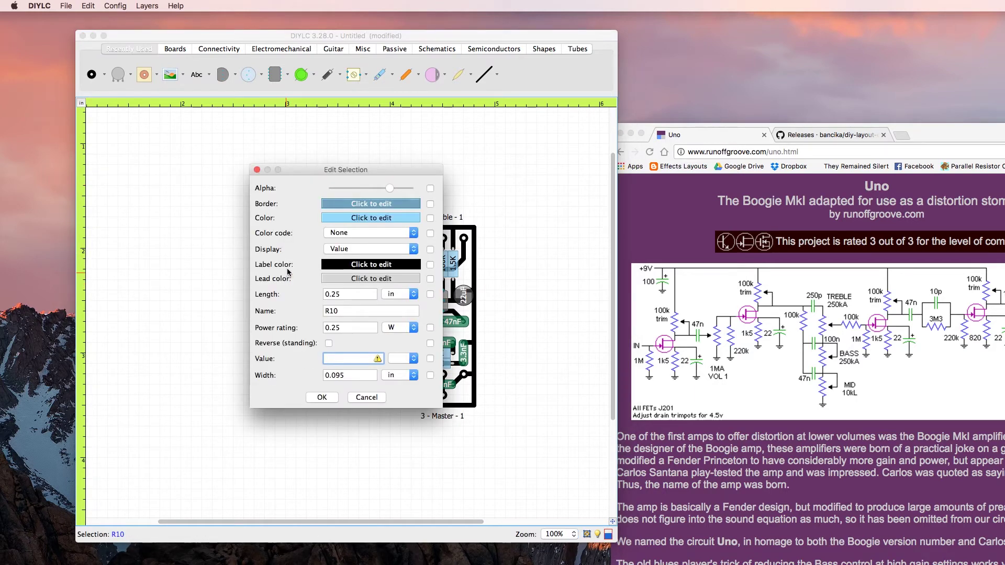
{"action": "type", "text": "1.5K"}
{"action": "key", "text": "Return"}
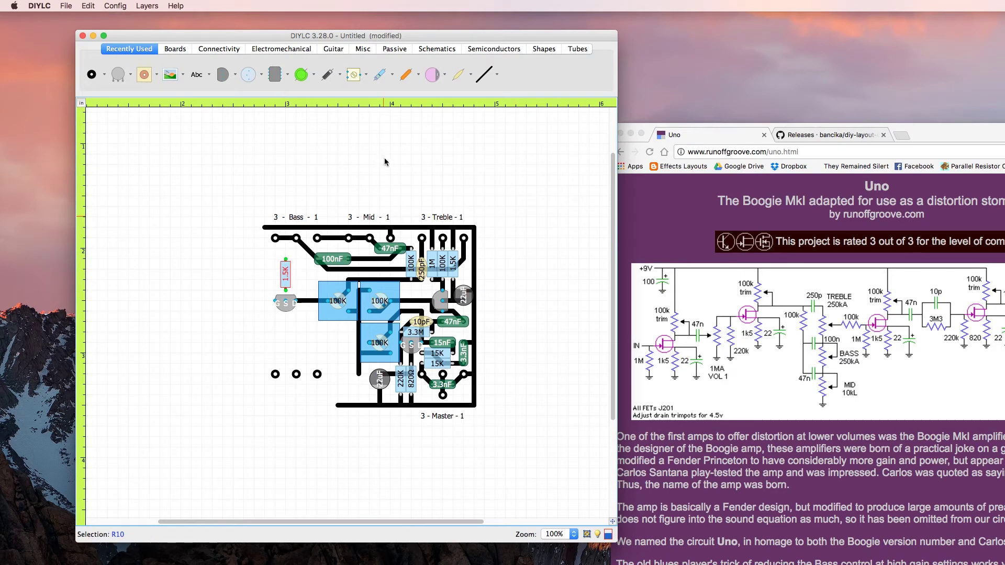
Paste a copy of the 22uF capacitor beside the 1.5K resistor
{"action": "left_click", "coordinate": [464, 300]}
{"action": "key", "text": "super+v"}
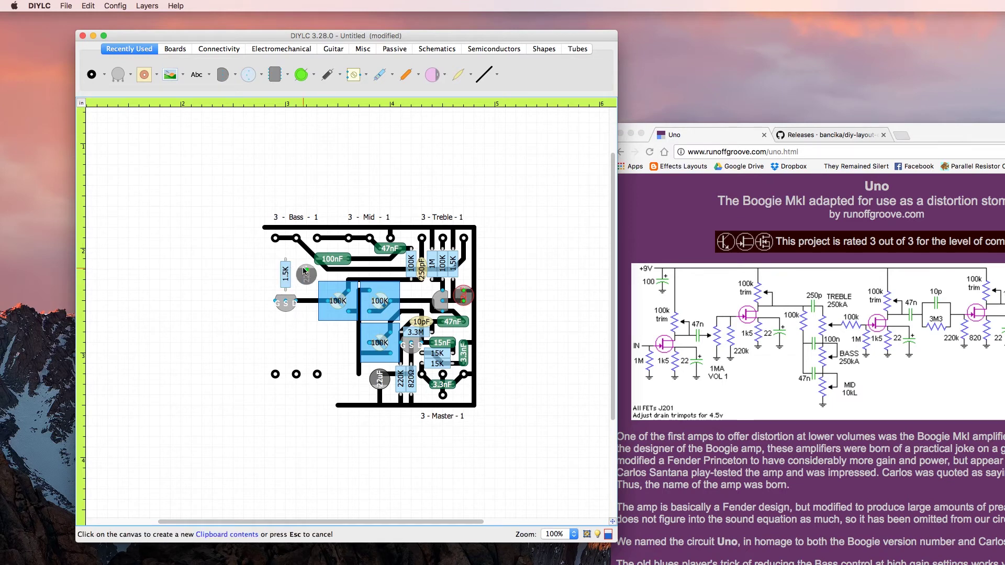
{"action": "left_click", "coordinate": [304, 269]}
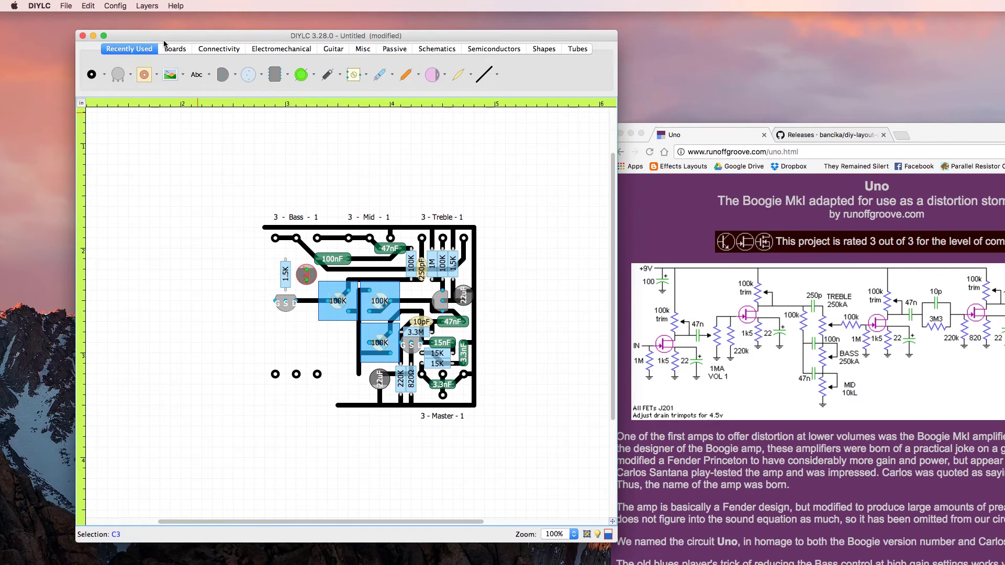
Draw copper traces down the left edge rail, from the rail to the resistor, and from the resistor to the capacitor
{"action": "left_click", "coordinate": [483, 73]}
{"action": "left_click", "coordinate": [264, 229]}
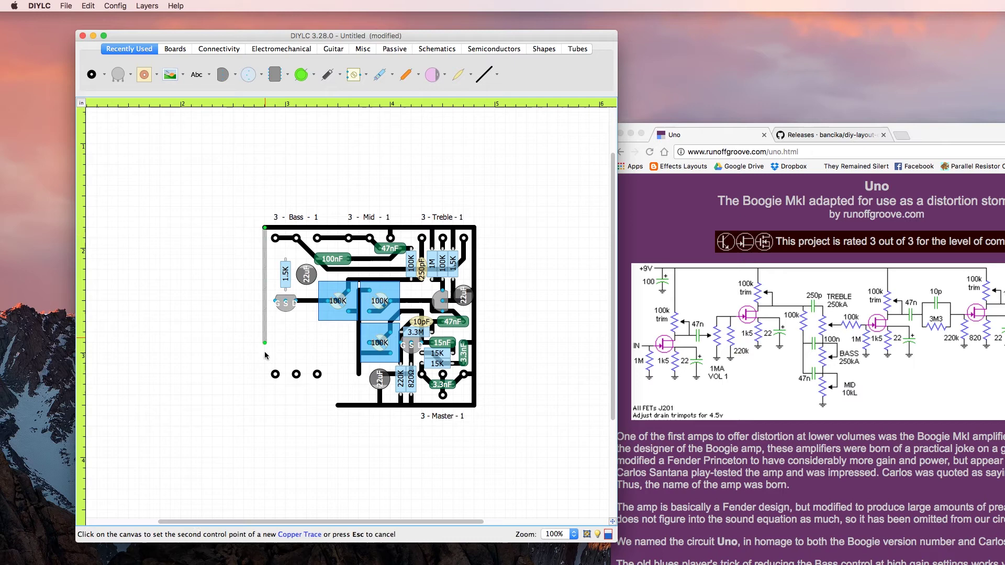
{"action": "left_click", "coordinate": [265, 375]}
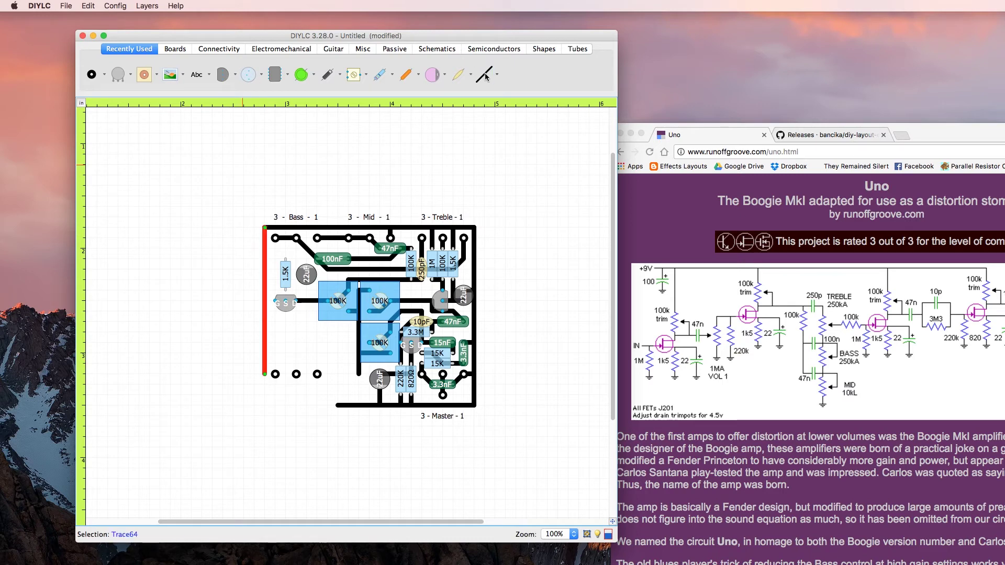
{"action": "left_click", "coordinate": [485, 75]}
{"action": "left_click", "coordinate": [266, 259]}
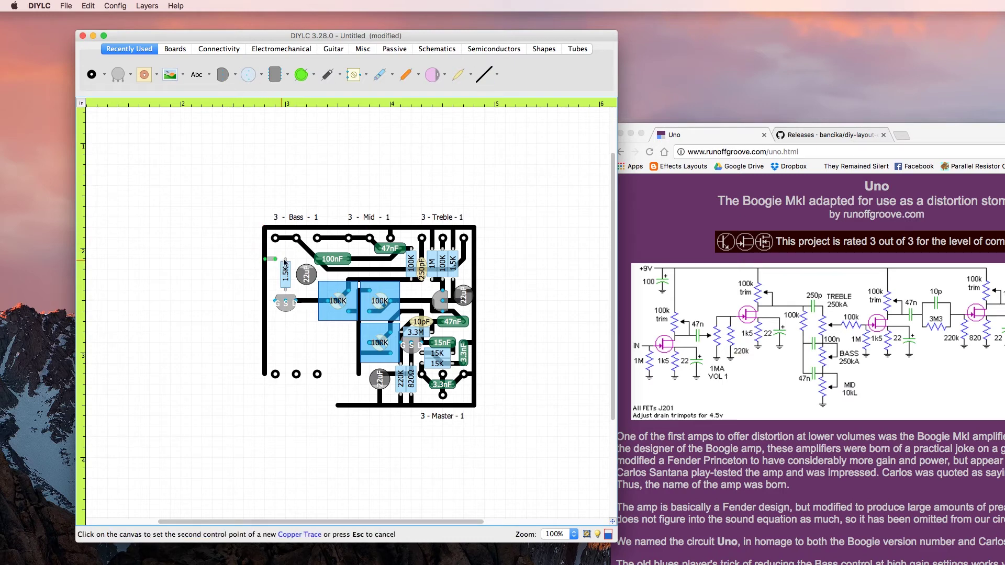
{"action": "left_click", "coordinate": [296, 259]}
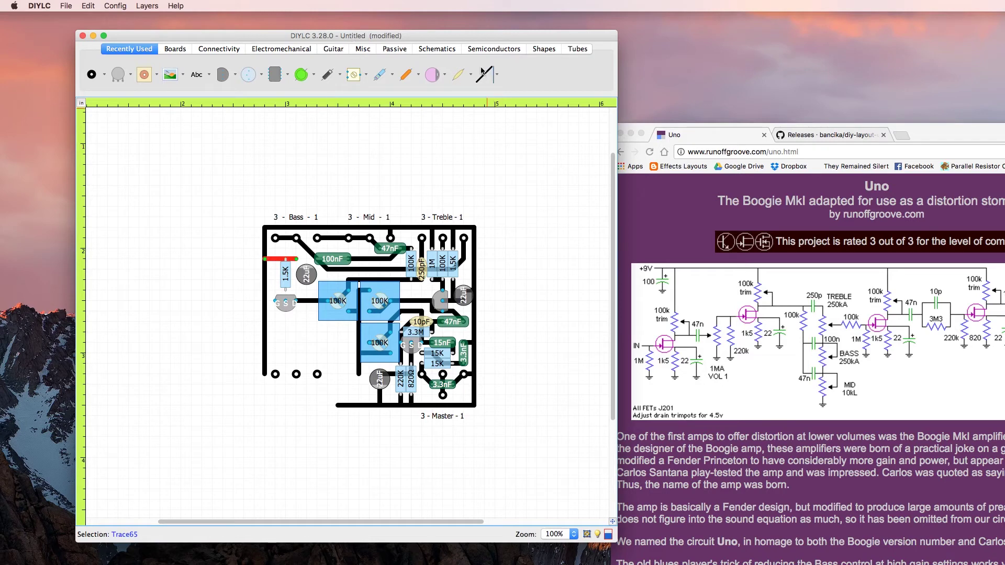
{"action": "left_click", "coordinate": [483, 74]}
{"action": "left_click", "coordinate": [297, 259]}
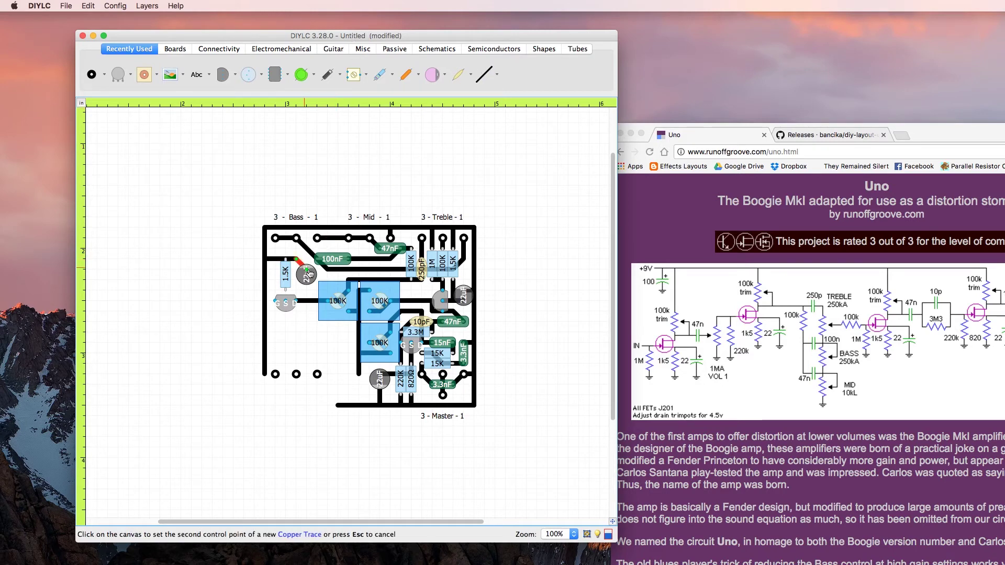
{"action": "left_click", "coordinate": [308, 272]}
Trace the capacitor pad to the 1.5K pad, and the resistor to the FET's S pin
{"action": "left_click", "coordinate": [485, 73]}
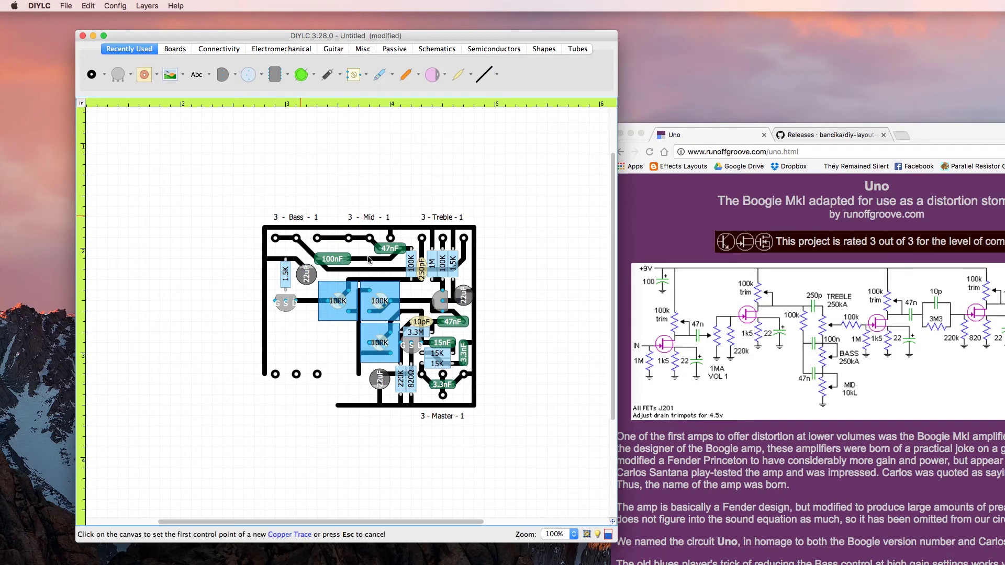
{"action": "left_click", "coordinate": [307, 280]}
{"action": "left_click", "coordinate": [294, 280]}
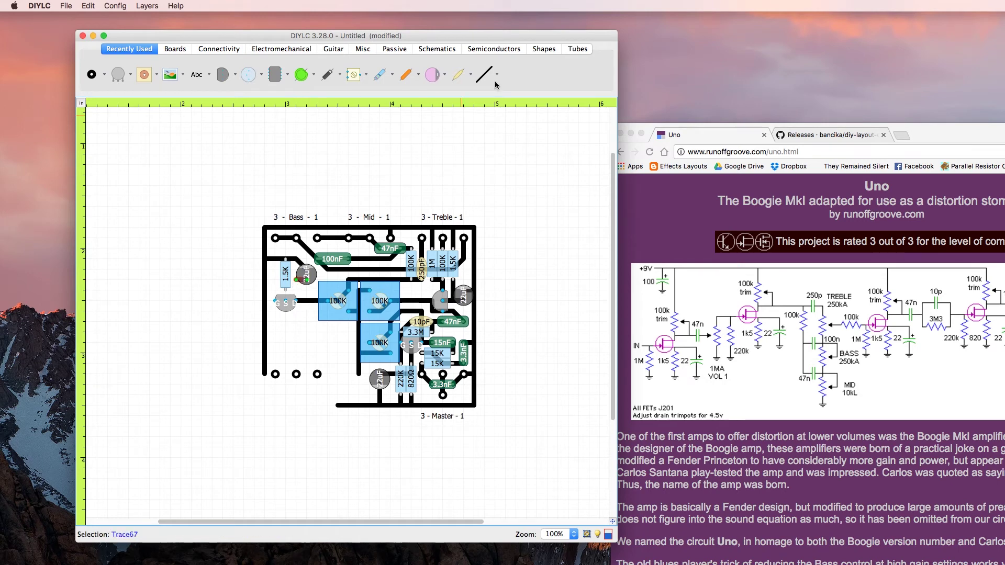
{"action": "left_click", "coordinate": [484, 74]}
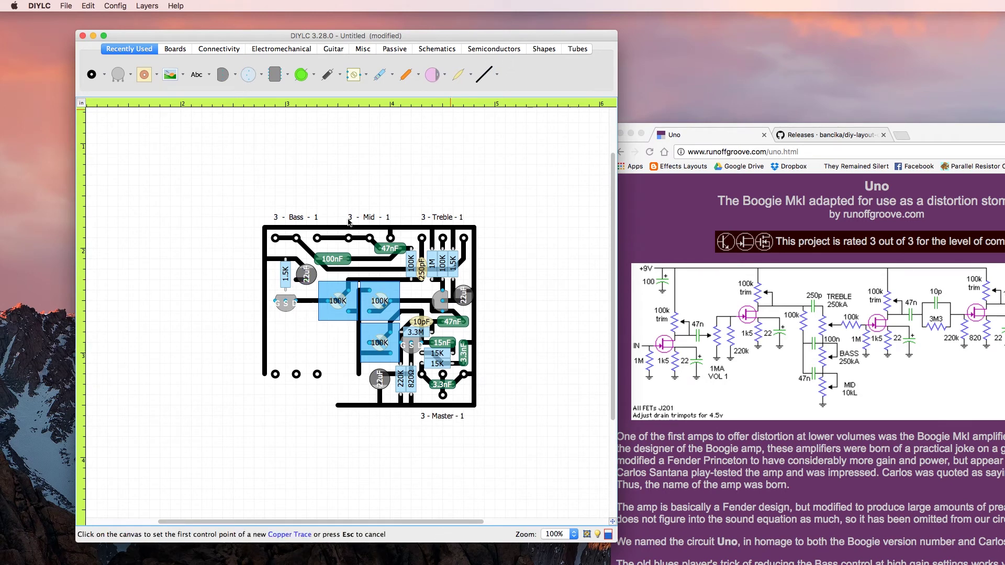
{"action": "left_click", "coordinate": [287, 288]}
{"action": "left_click", "coordinate": [295, 281]}
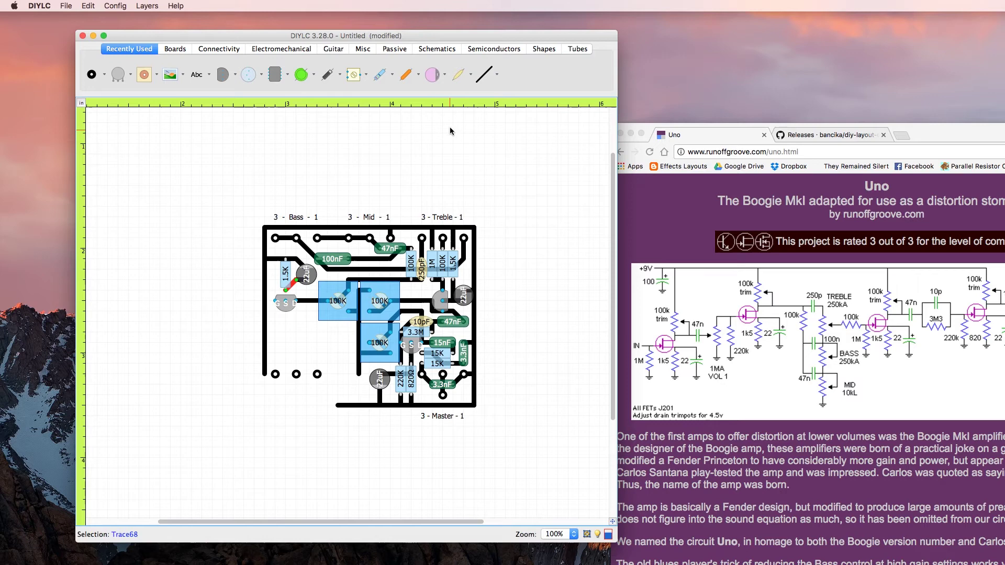
{"action": "left_click", "coordinate": [484, 74]}
{"action": "left_click", "coordinate": [287, 292]}
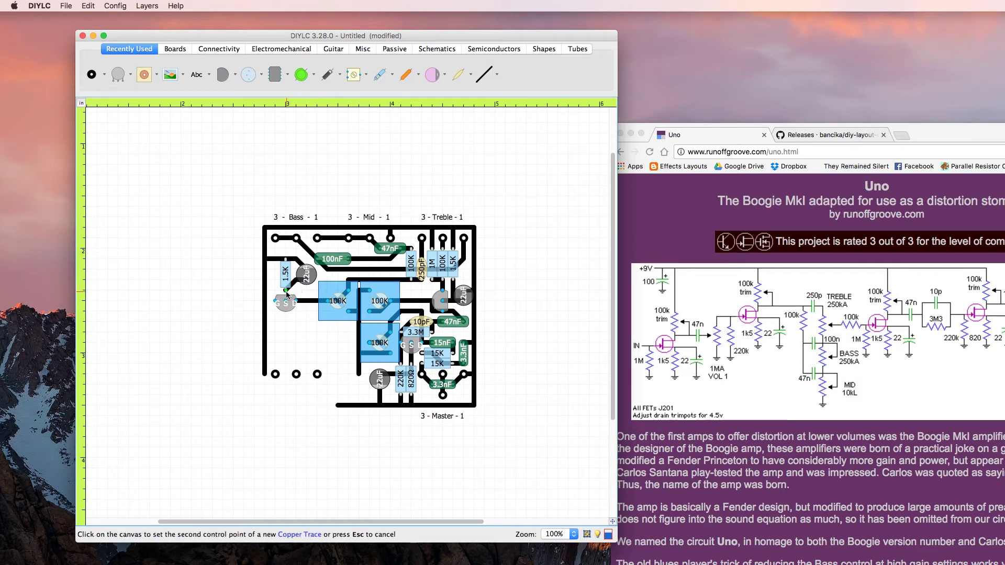
{"action": "left_click", "coordinate": [286, 302]}
{"action": "left_click", "coordinate": [244, 283]}
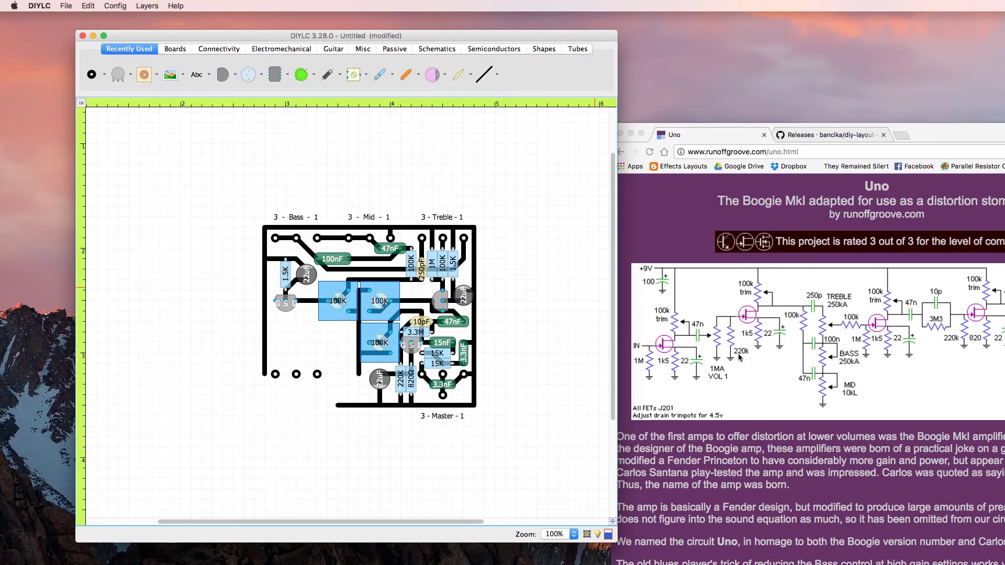
Place a 220K resistor beside the 1.5K resistor above Q3
{"action": "left_click", "coordinate": [380, 74]}
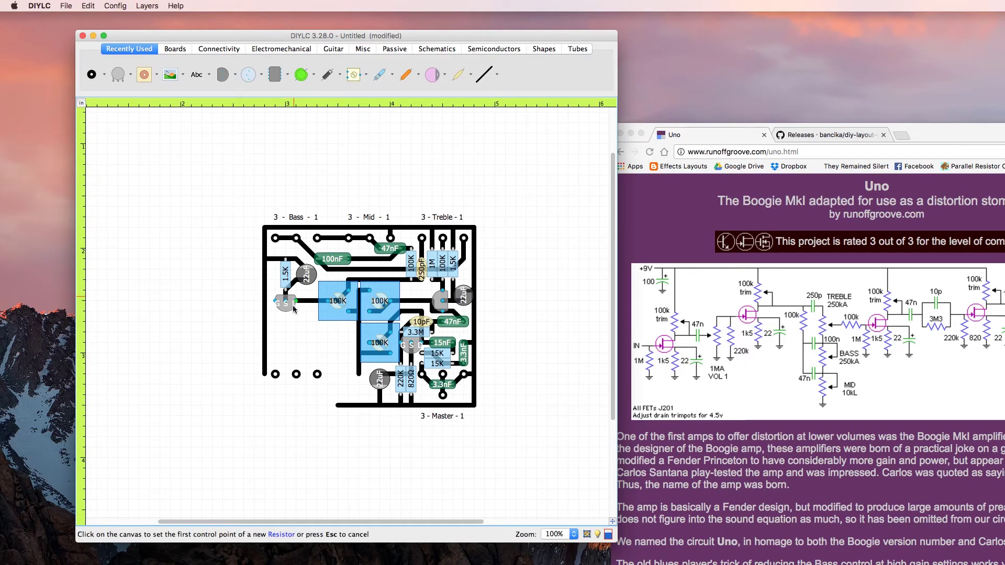
{"action": "left_click", "coordinate": [275, 291]}
{"action": "left_click", "coordinate": [276, 265]}
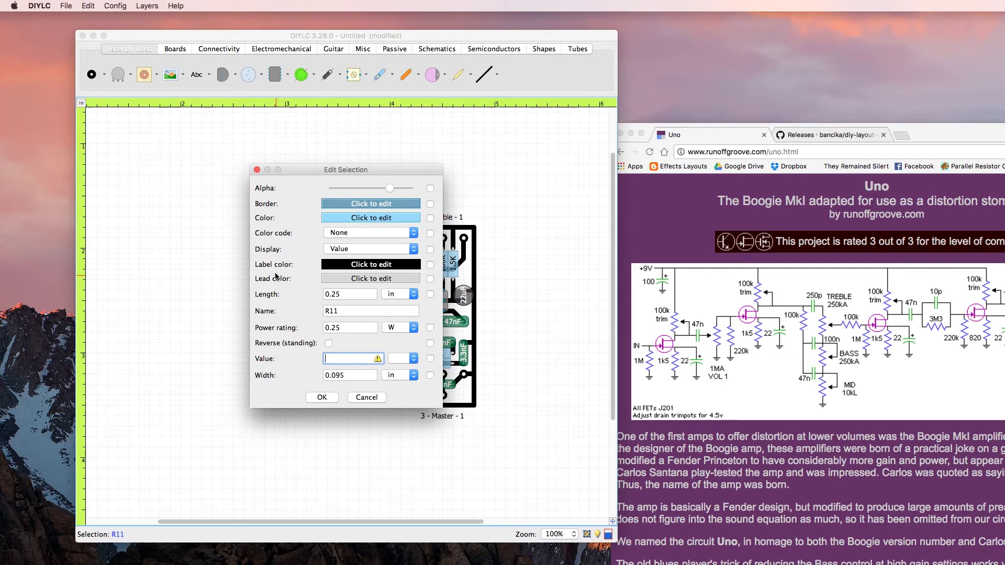
{"action": "key", "text": "Tab"}
{"action": "key", "text": "k"}
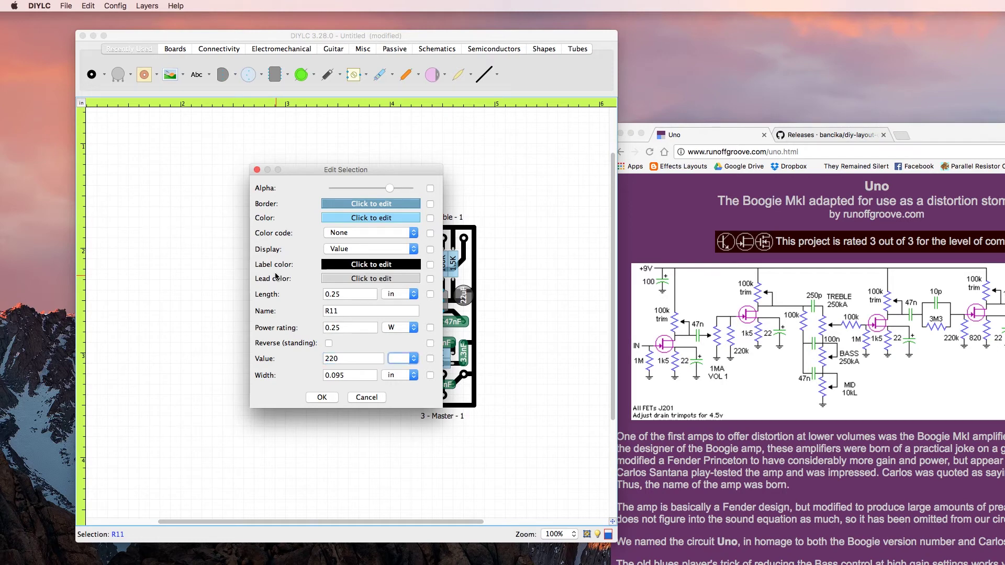
{"action": "key", "text": "Return"}
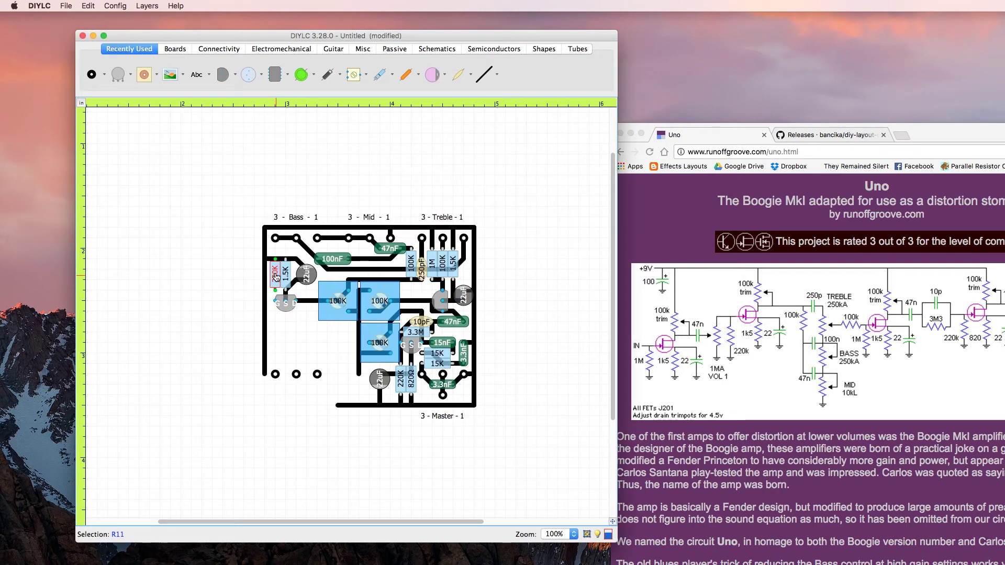
Draw a copper trace from the FET's G lead and stretch it to the lower-left pad
{"action": "left_click", "coordinate": [486, 77]}
{"action": "left_click", "coordinate": [275, 291]}
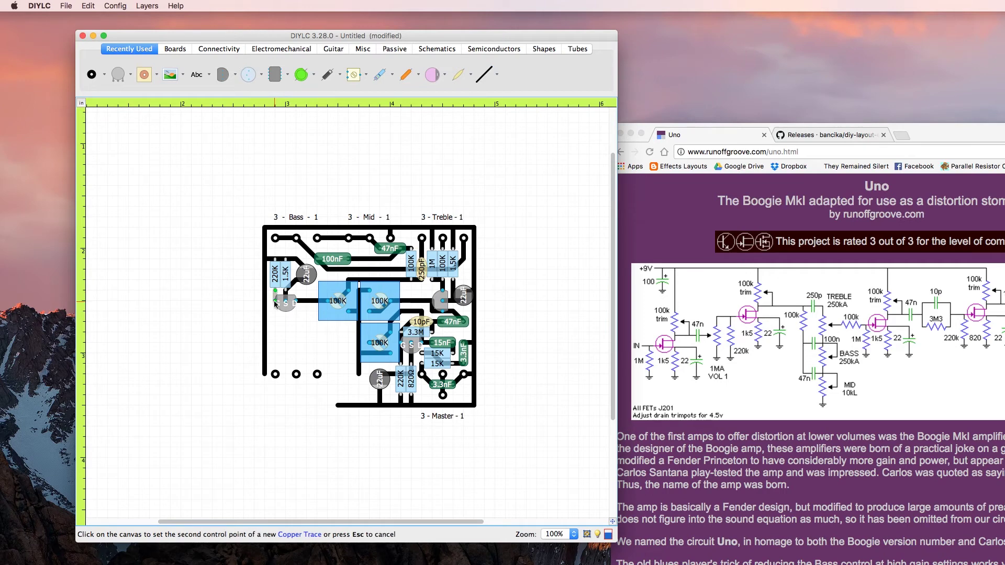
{"action": "left_click", "coordinate": [275, 304]}
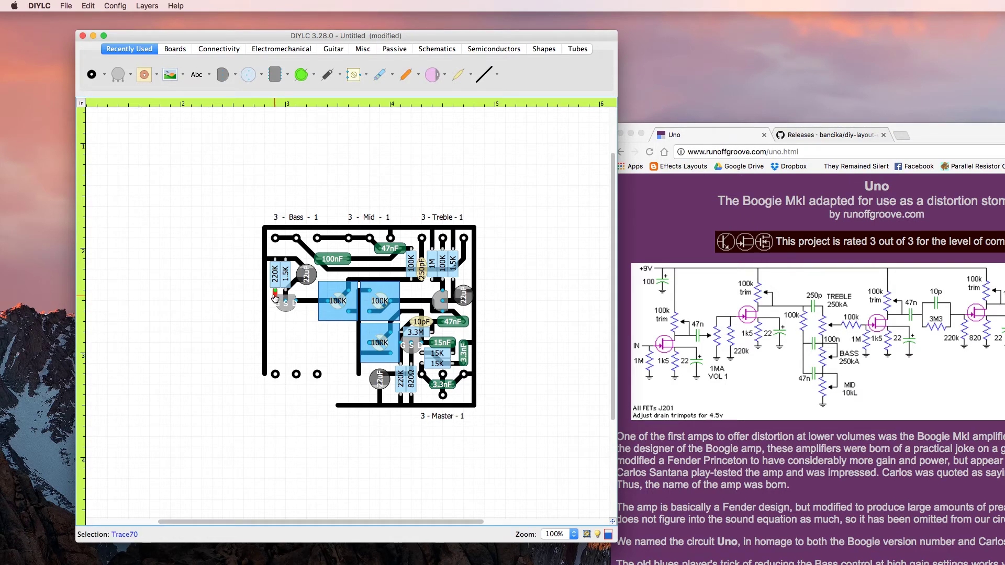
{"action": "left_click_drag", "start_coordinate": [273, 322], "coordinate": [276, 374]}
{"action": "left_click", "coordinate": [285, 322]}
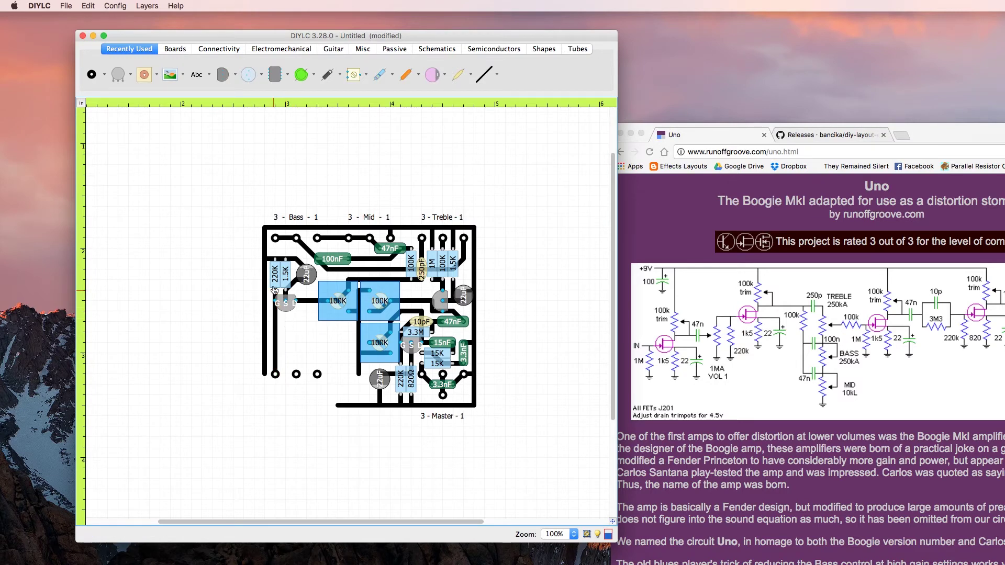
Delete the unwanted vertical left trace and shorten the left edge trace upward
{"action": "left_click", "coordinate": [276, 340]}
{"action": "key", "text": "Delete"}
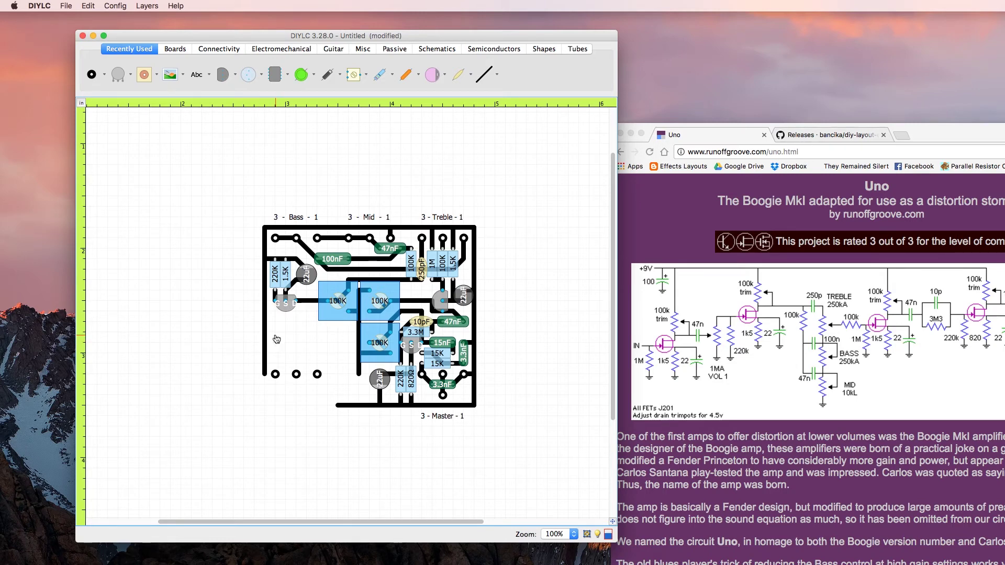
{"action": "left_click", "coordinate": [267, 310]}
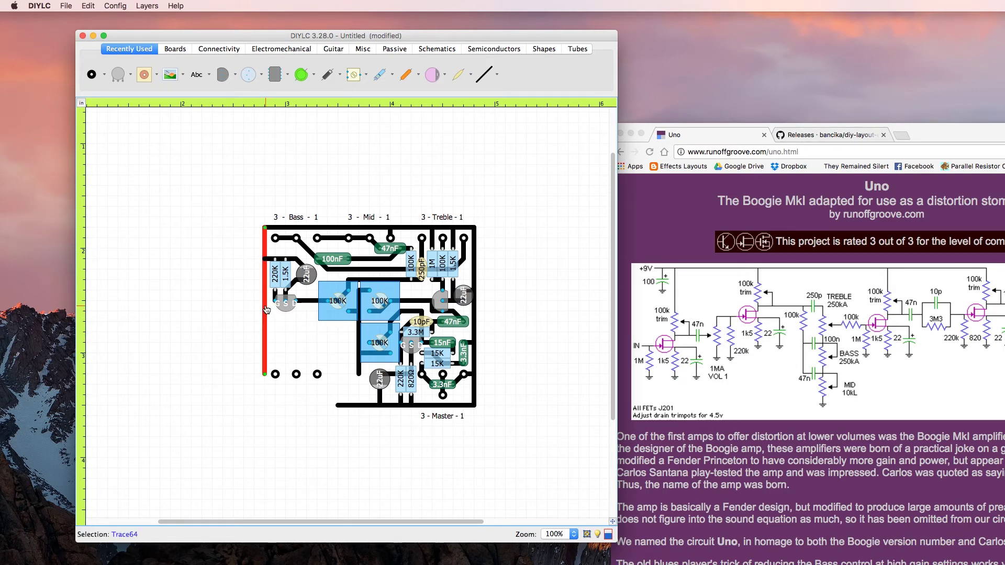
{"action": "left_click_drag", "start_coordinate": [265, 375], "coordinate": [264, 265]}
Trace the component lead to the JFET gate pin and down to the bottom-left pad
{"action": "left_click", "coordinate": [485, 74]}
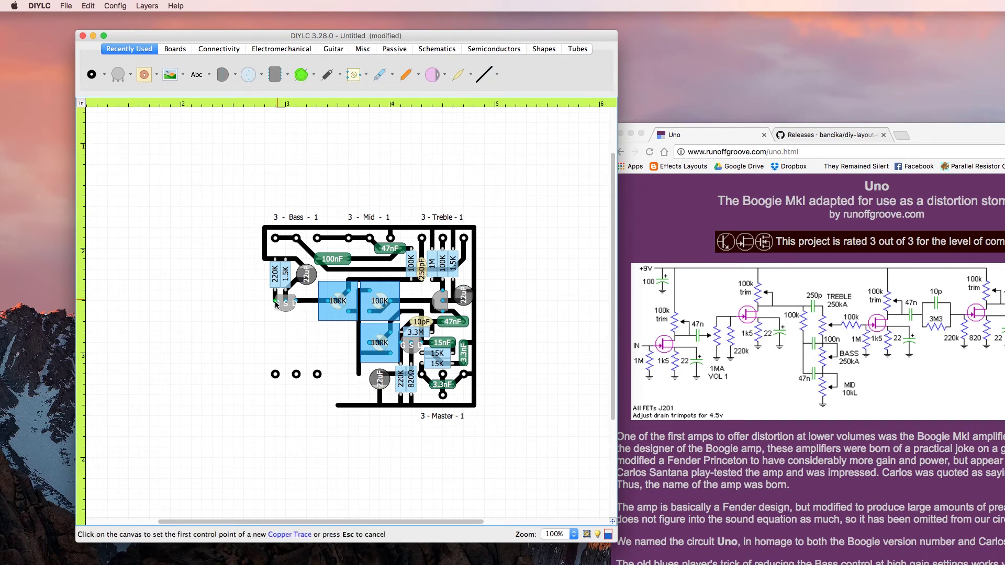
{"action": "left_click", "coordinate": [265, 311]}
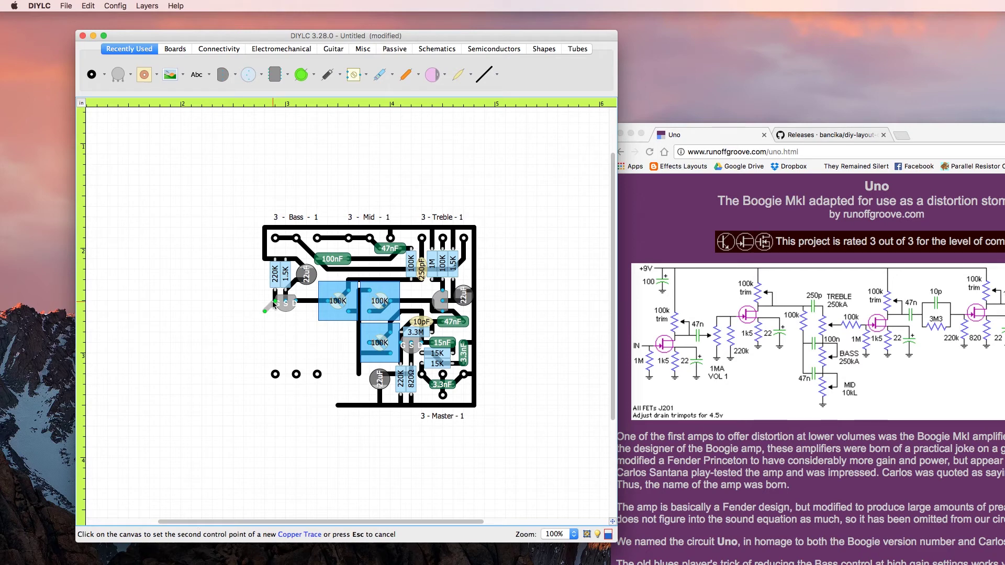
{"action": "left_click", "coordinate": [273, 302]}
{"action": "left_click", "coordinate": [486, 74]}
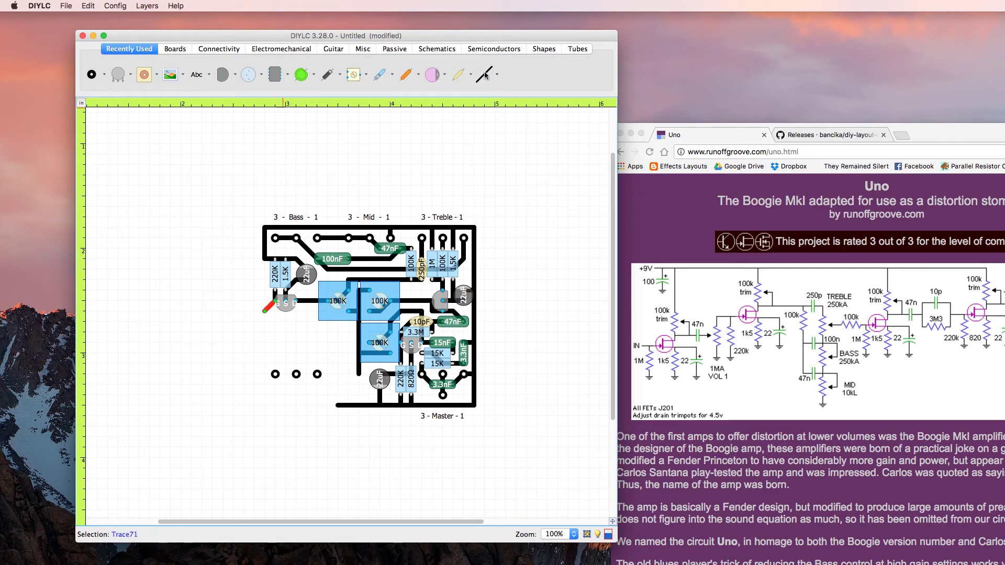
{"action": "left_click", "coordinate": [265, 374]}
{"action": "left_click", "coordinate": [275, 374]}
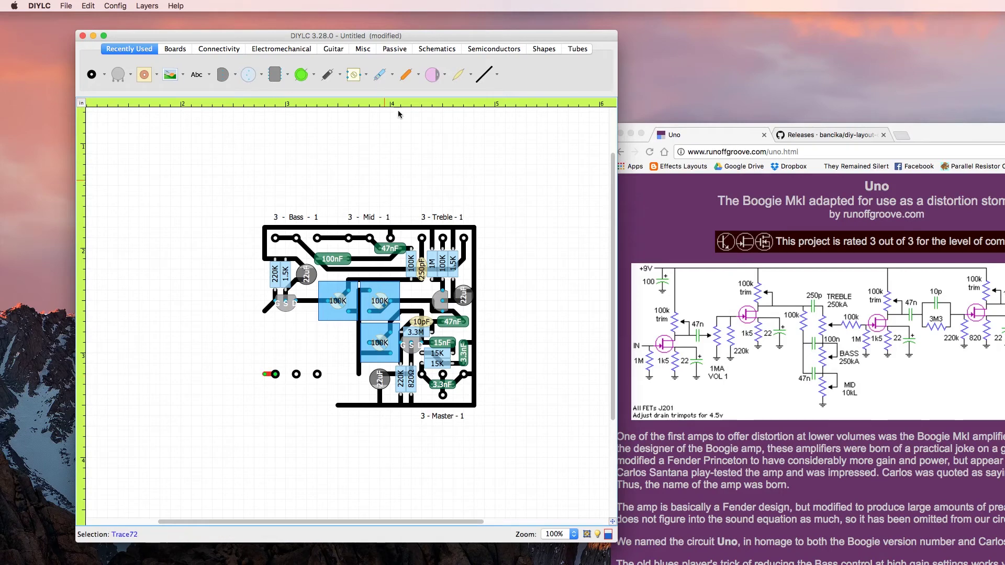
{"action": "left_click", "coordinate": [483, 79]}
{"action": "left_click", "coordinate": [265, 311]}
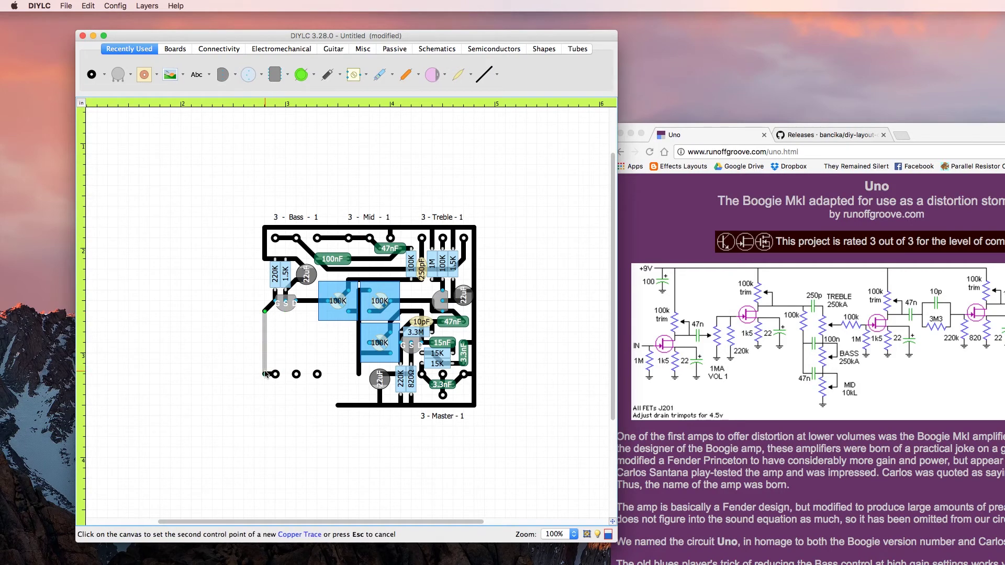
{"action": "left_click", "coordinate": [265, 374]}
{"action": "left_click", "coordinate": [250, 351]}
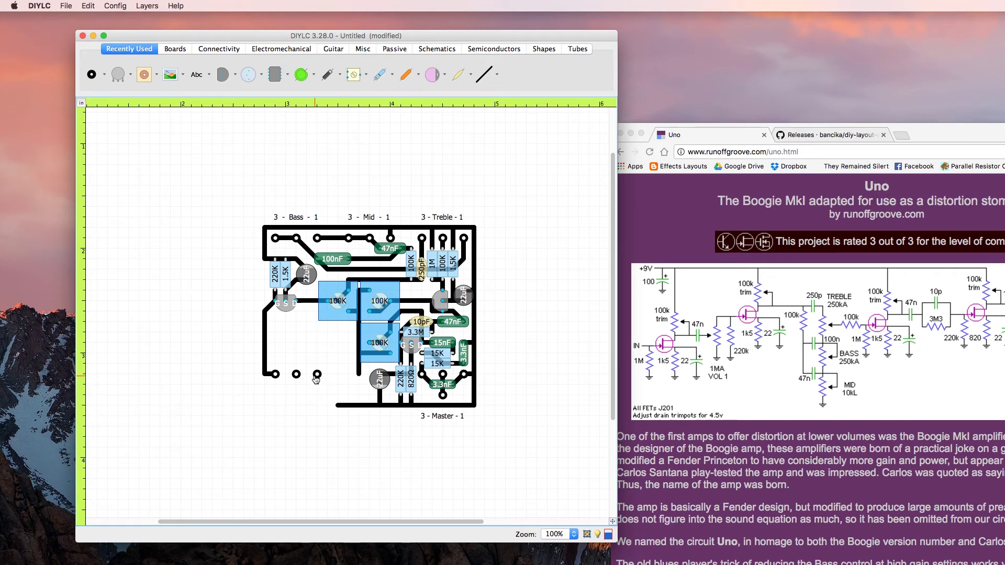
Run a trace from the third pad down and extend the bottom ground trace to meet it
{"action": "left_click", "coordinate": [484, 74]}
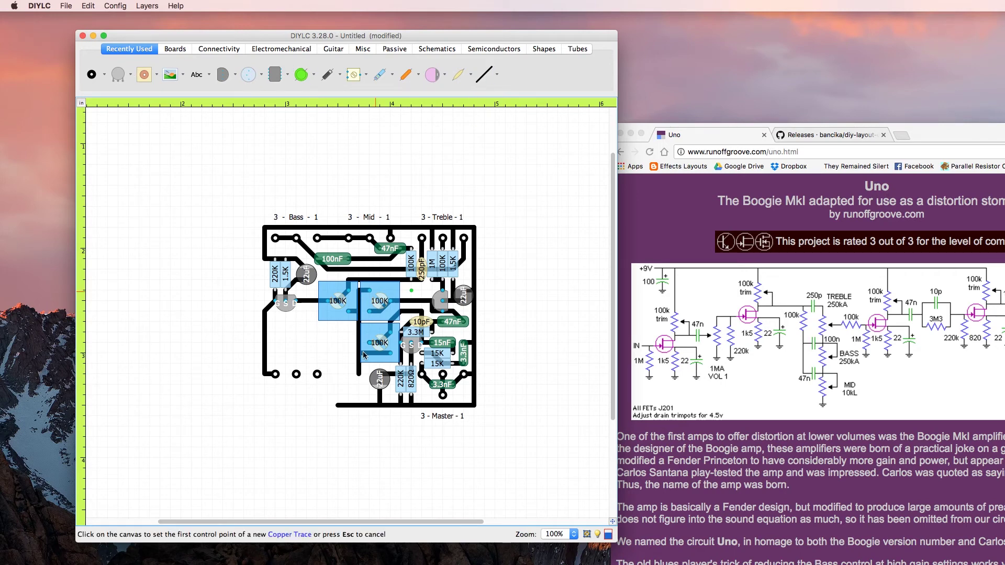
{"action": "left_click", "coordinate": [318, 374]}
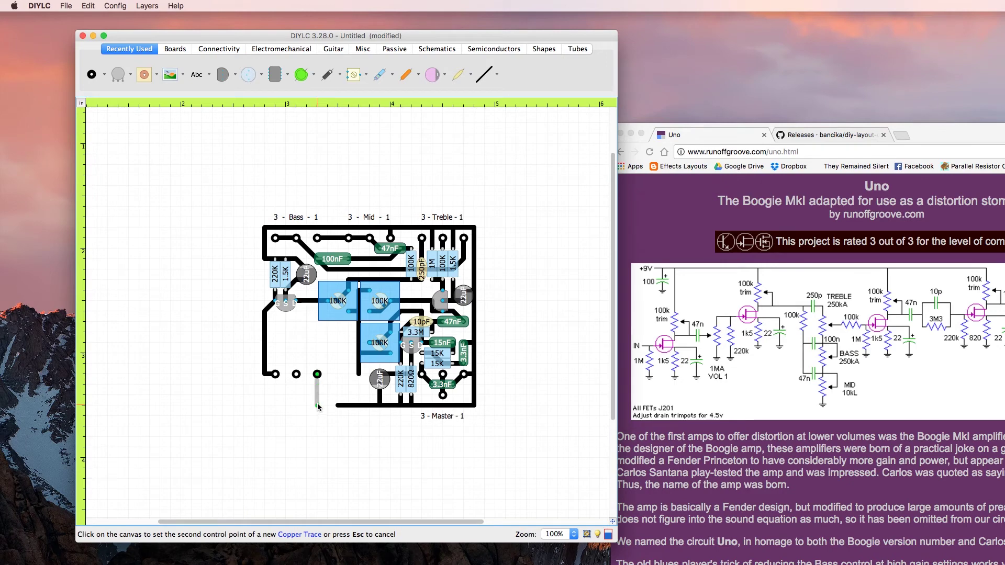
{"action": "left_click", "coordinate": [317, 406]}
{"action": "left_click_drag", "start_coordinate": [337, 405], "coordinate": [318, 407]}
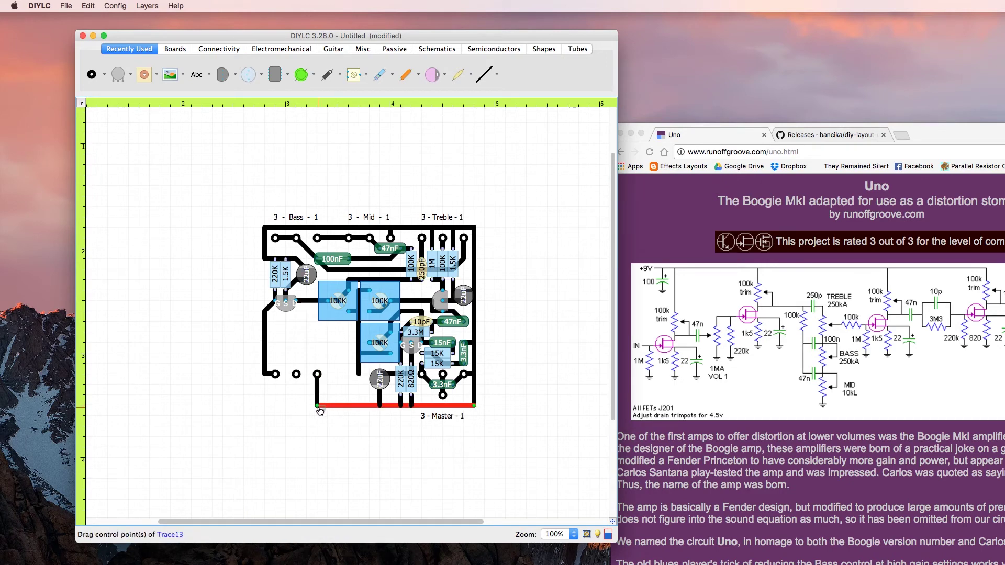
{"action": "left_click", "coordinate": [337, 388]}
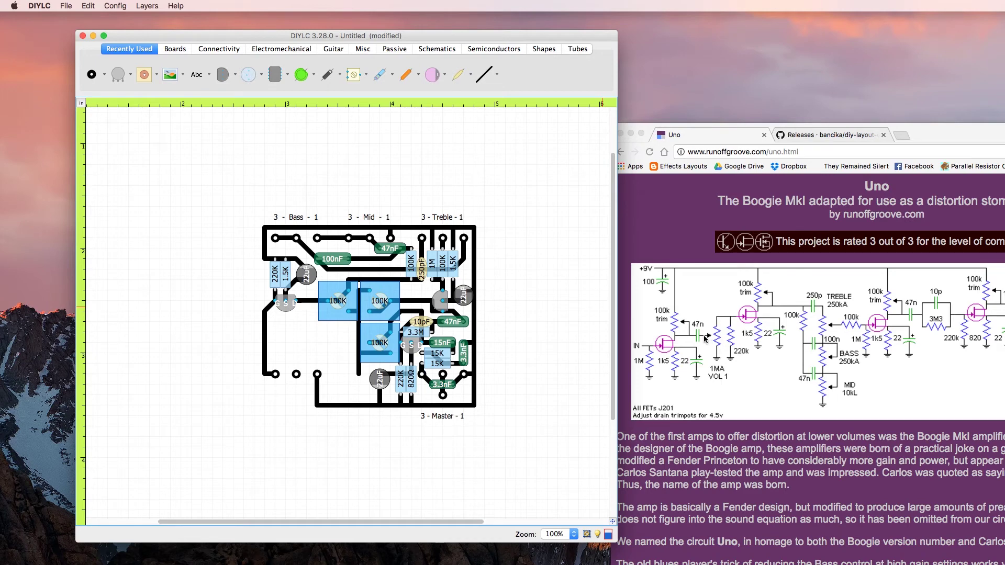
Duplicate the 47nF capacitor upright beside the input pads and trace its lead to the middle pad
{"action": "left_click", "coordinate": [453, 327]}
{"action": "key", "text": "ctrl+d"}
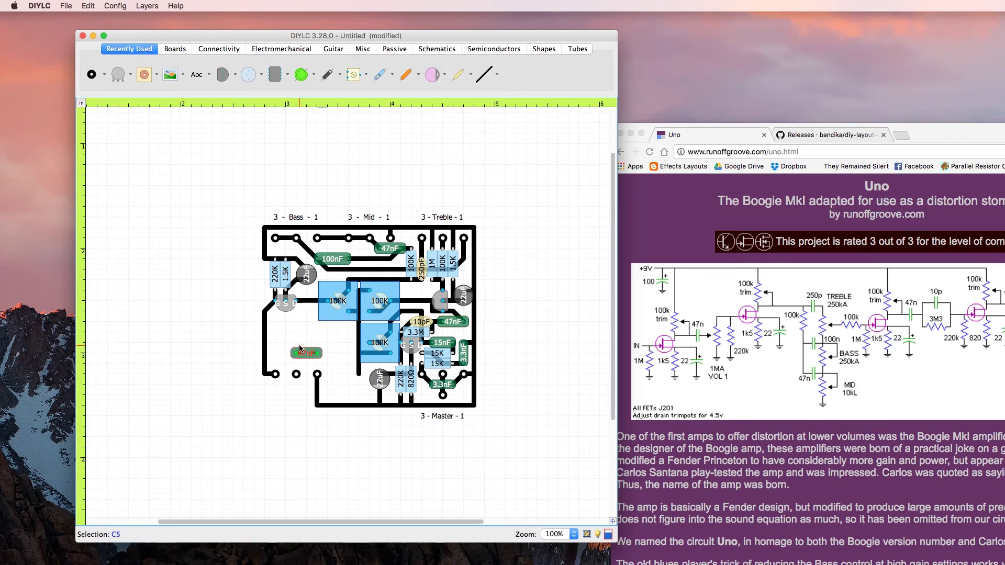
{"action": "key", "text": "ctrl+r"}
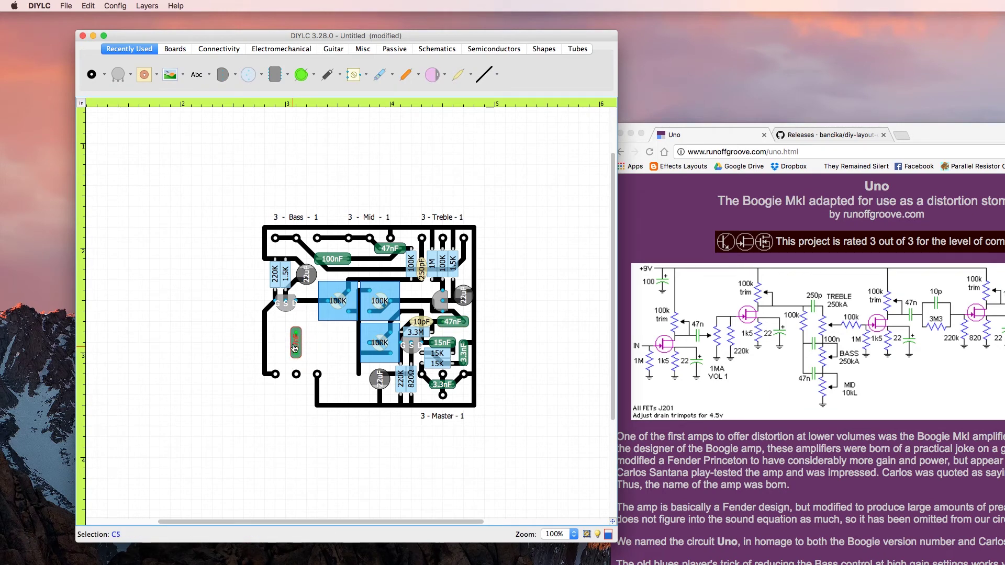
{"action": "left_click", "coordinate": [299, 358]}
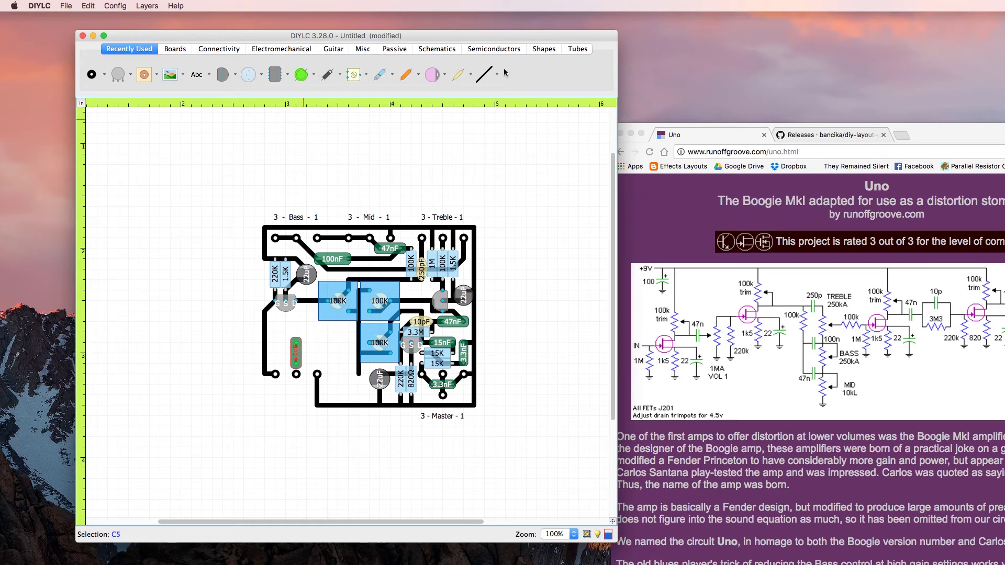
{"action": "left_click", "coordinate": [484, 73]}
{"action": "left_click_drag", "start_coordinate": [297, 365], "coordinate": [296, 374]}
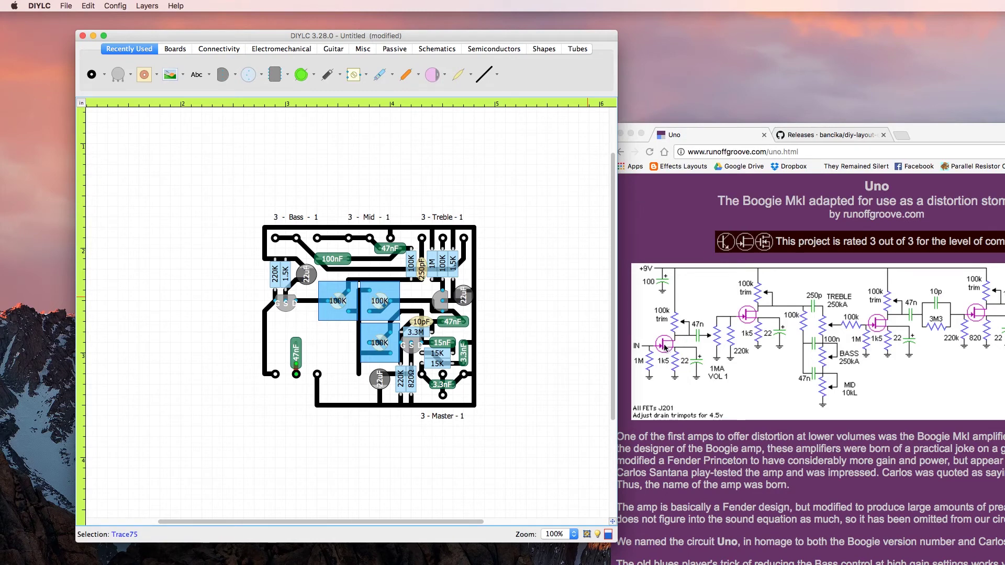
Paste a 100K trimmer below the first and trace it to the 47nF capacitor and nearby trace
{"action": "left_click", "coordinate": [339, 314]}
{"action": "key", "text": "super+v"}
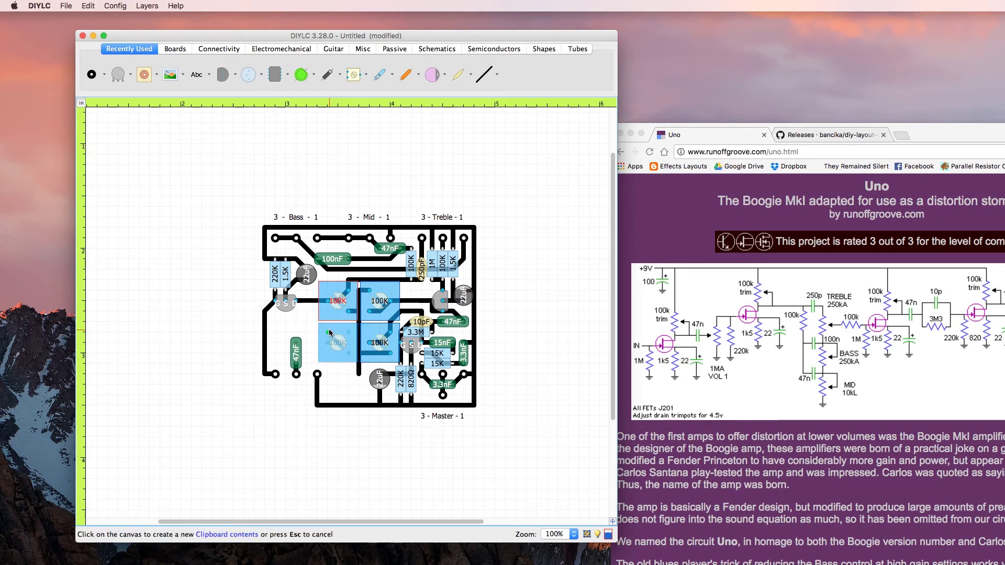
{"action": "left_click", "coordinate": [329, 334]}
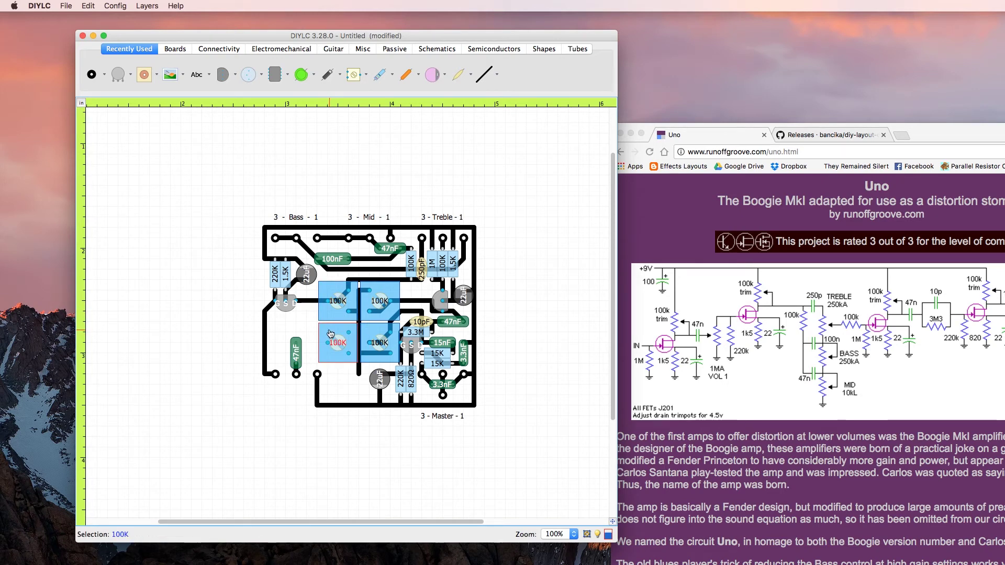
{"action": "left_click", "coordinate": [330, 334]}
{"action": "left_click", "coordinate": [485, 74]}
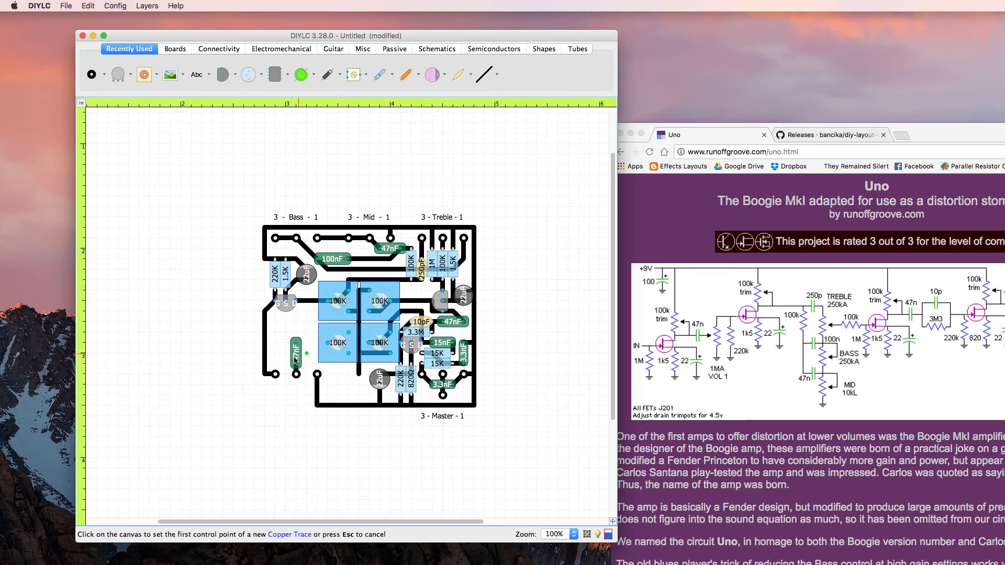
{"action": "left_click", "coordinate": [297, 345]}
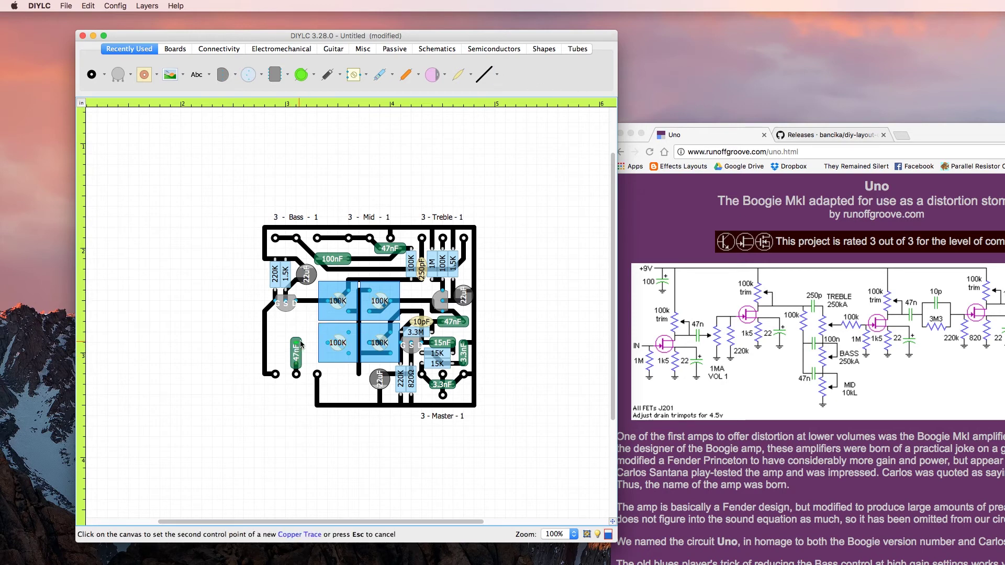
{"action": "left_click", "coordinate": [328, 344]}
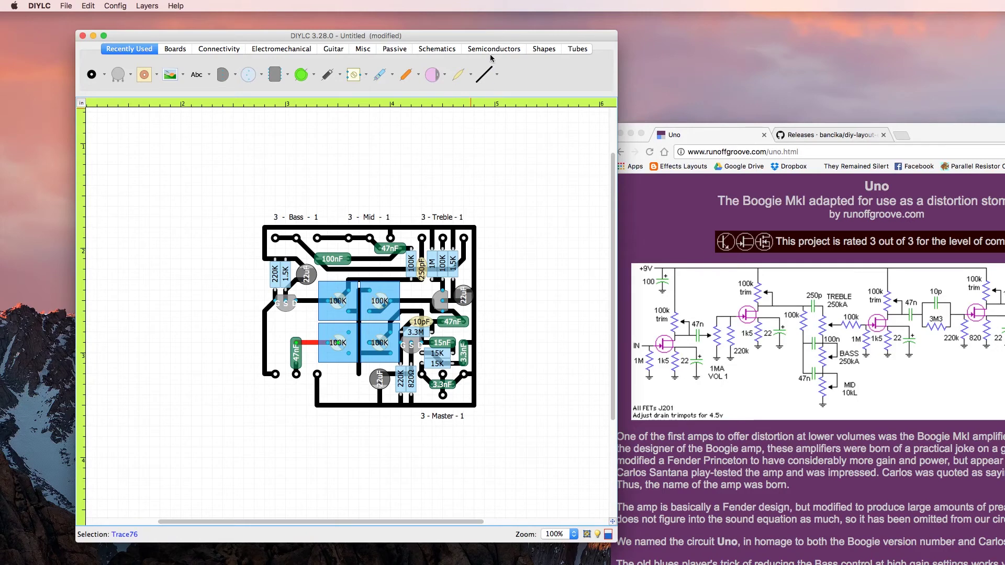
{"action": "left_click", "coordinate": [487, 74]}
{"action": "left_click", "coordinate": [349, 333]}
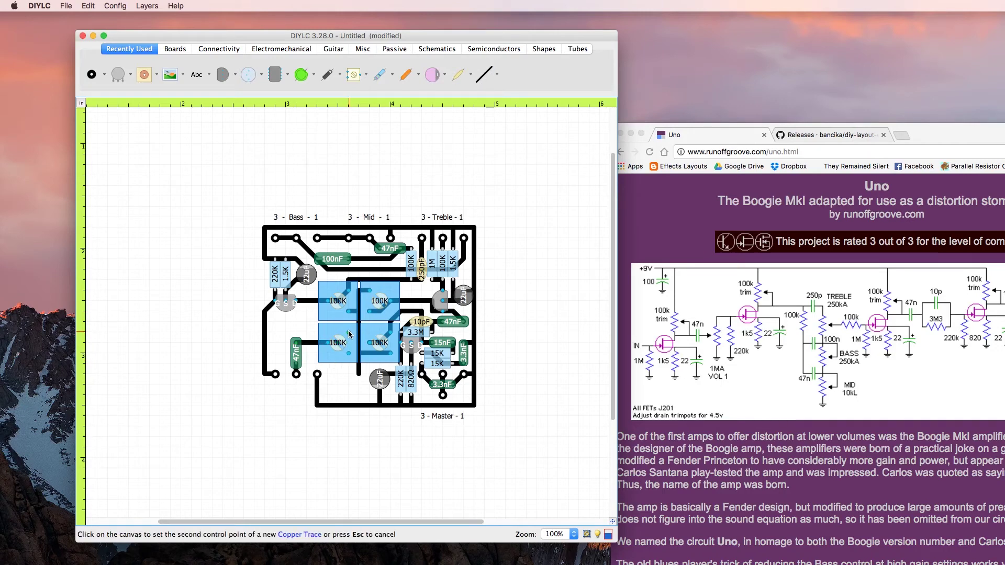
{"action": "left_click", "coordinate": [339, 346]}
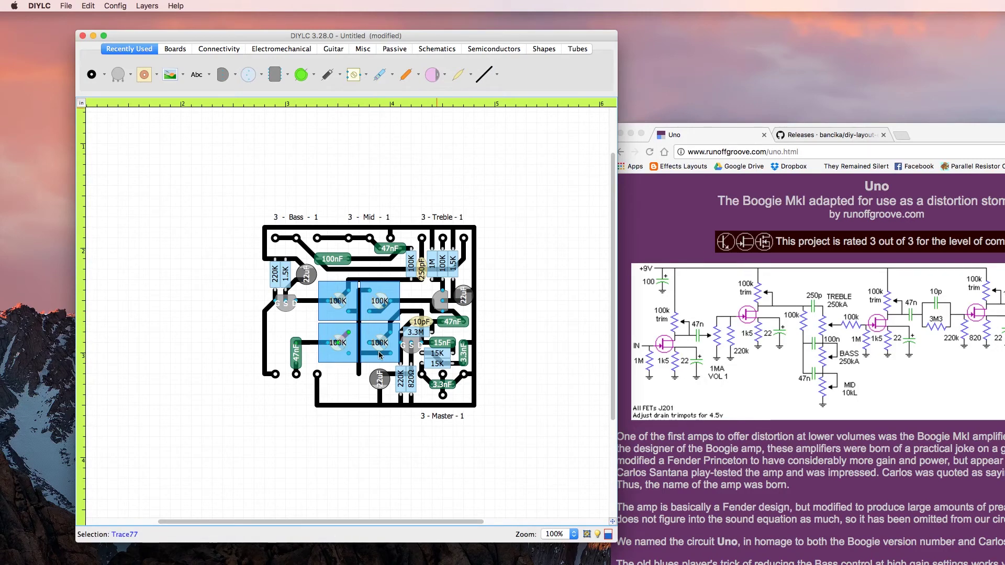
Reroute the trace under the lower-right trimmer onto its pad, keeping the trimmer in place
{"action": "left_click_drag", "start_coordinate": [382, 349], "coordinate": [508, 360]}
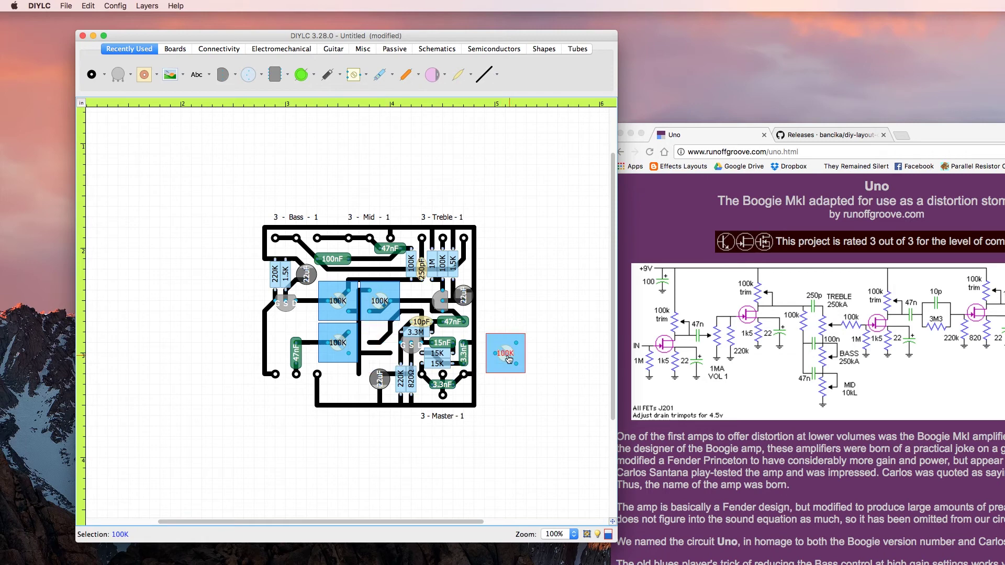
{"action": "left_click", "coordinate": [374, 355]}
{"action": "left_click_drag", "start_coordinate": [361, 353], "coordinate": [350, 353]}
{"action": "left_click_drag", "start_coordinate": [516, 356], "coordinate": [390, 348]}
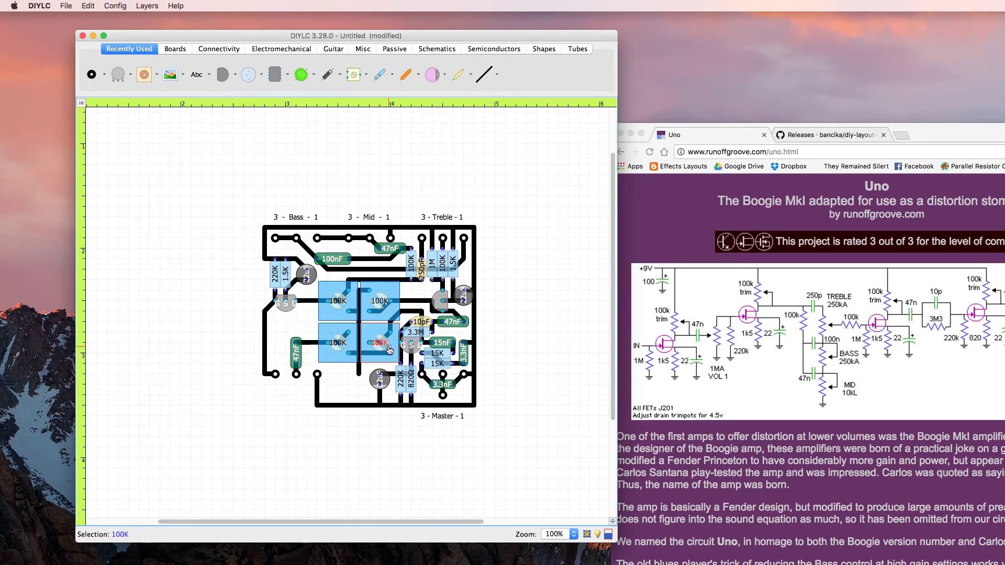
{"action": "left_click", "coordinate": [515, 354]}
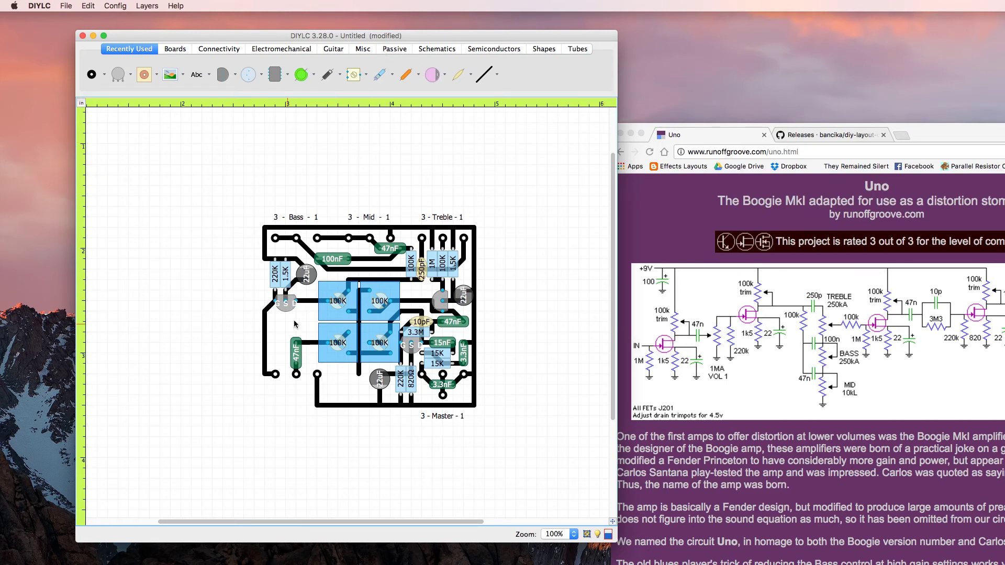
Paste a copy of JFET Q3 below it and trace its drain to the 47nF capacitor
{"action": "left_click", "coordinate": [283, 307]}
{"action": "key", "text": "super+v"}
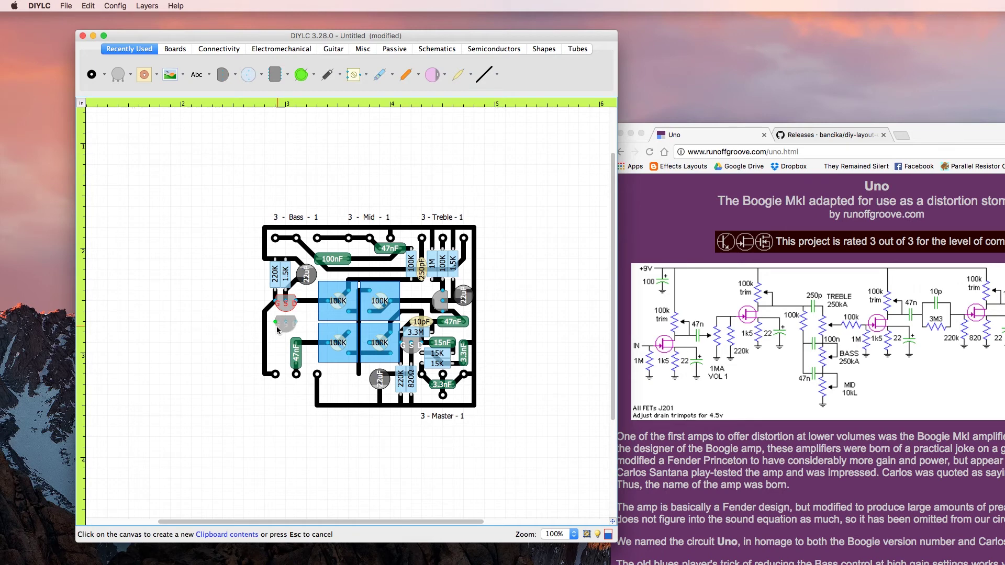
{"action": "left_click", "coordinate": [275, 323]}
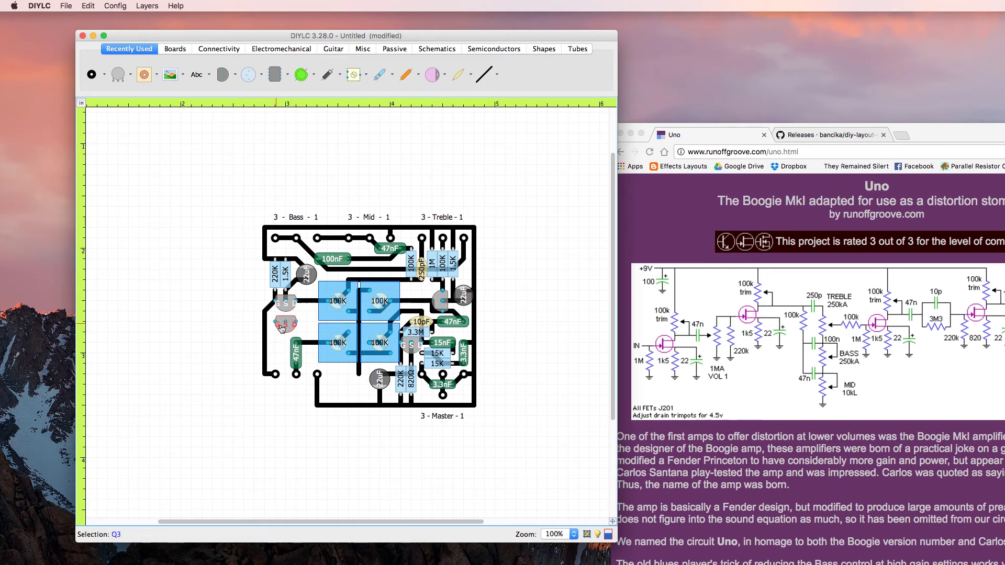
{"action": "left_click", "coordinate": [482, 76]}
{"action": "left_click", "coordinate": [296, 323]}
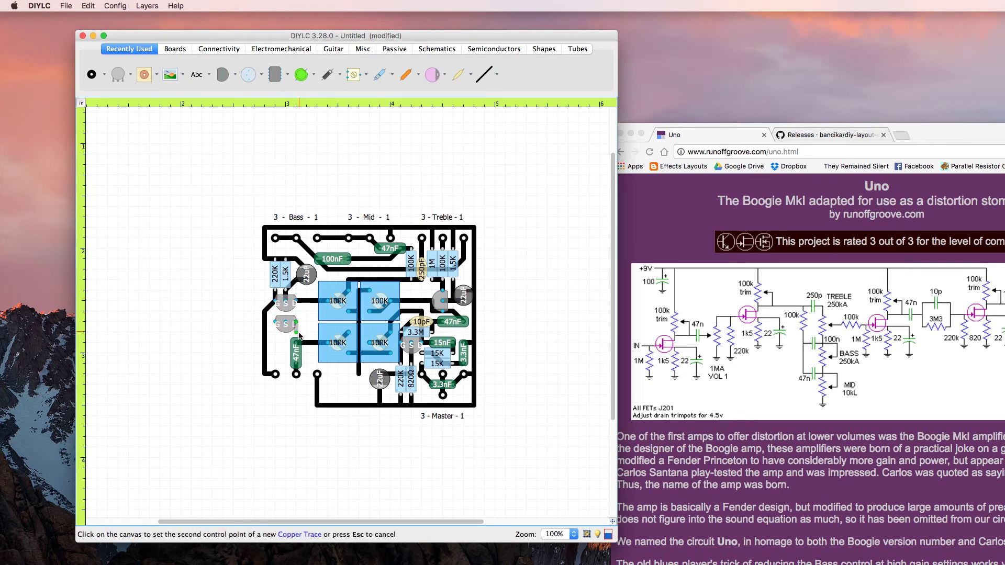
{"action": "left_click", "coordinate": [296, 343]}
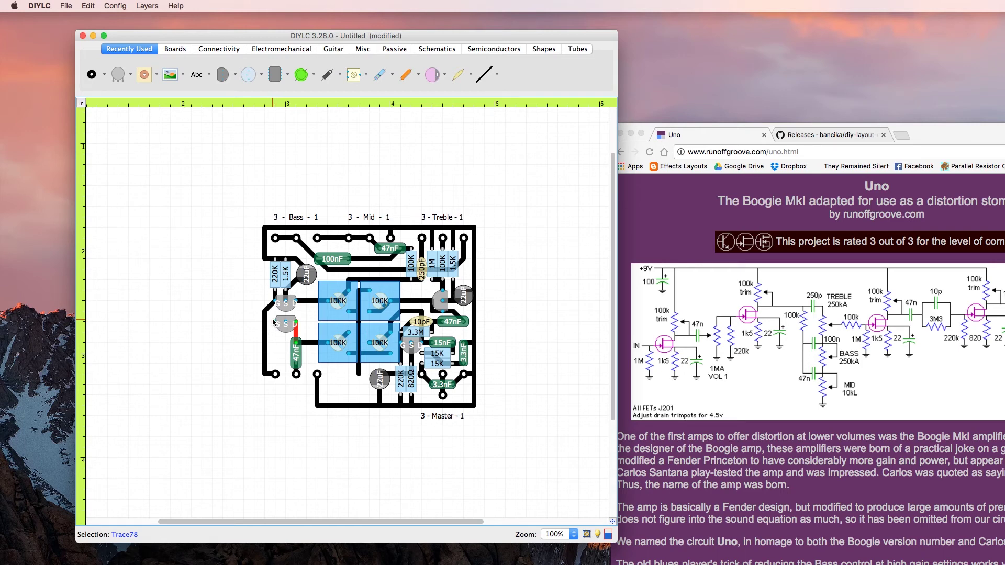
Place a 1.5K resistor just off the board's left edge
{"action": "left_click", "coordinate": [380, 74]}
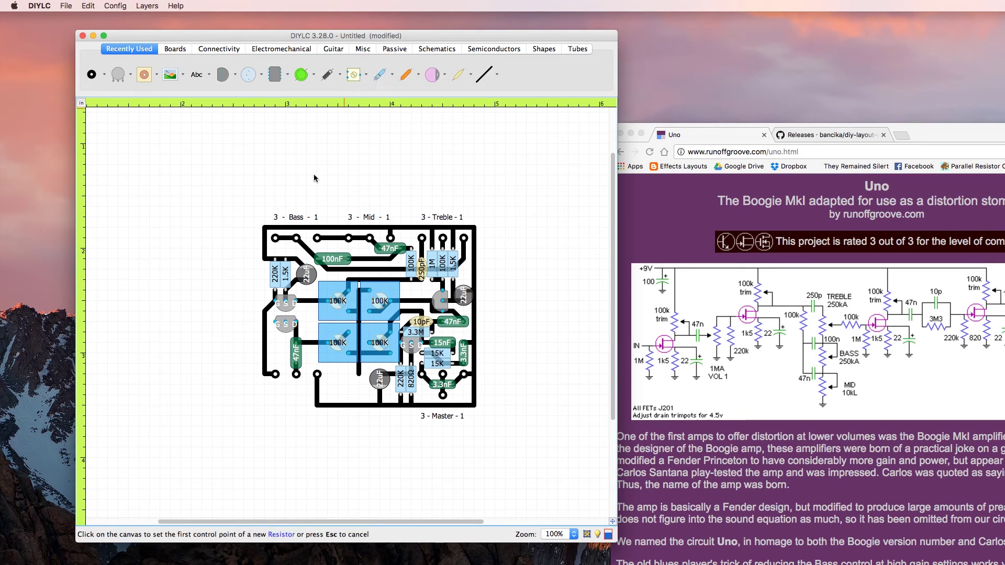
{"action": "left_click", "coordinate": [245, 365]}
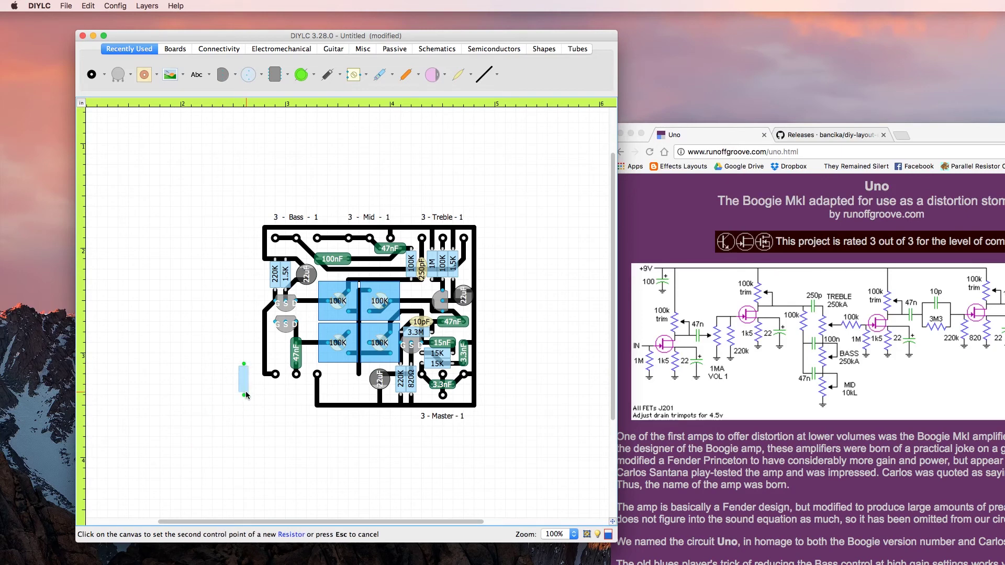
{"action": "left_click", "coordinate": [246, 394]}
{"action": "double_click", "coordinate": [248, 385]}
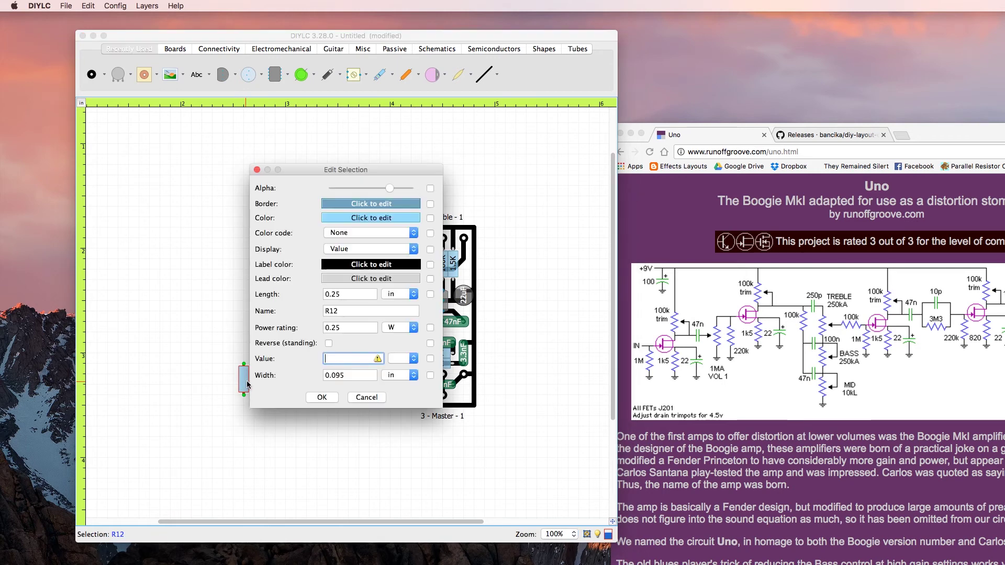
{"action": "type", "text": "k"}
{"action": "key", "text": "Return"}
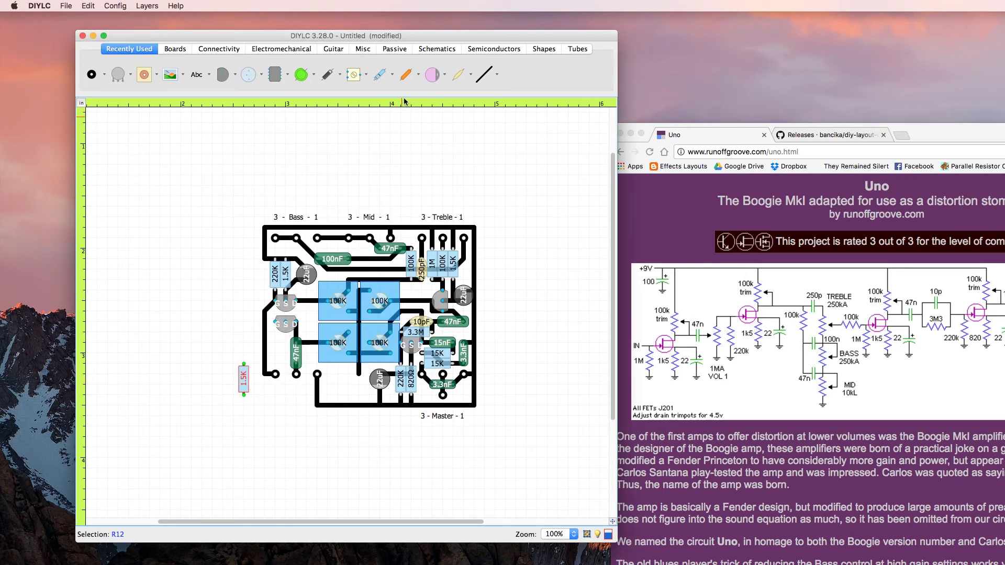
Paste copies of the 22uF capacitor and the 1M resistor beside the new 1.5K resistor
{"action": "left_click", "coordinate": [308, 279]}
{"action": "key", "text": "super+v"}
{"action": "left_click", "coordinate": [222, 380]}
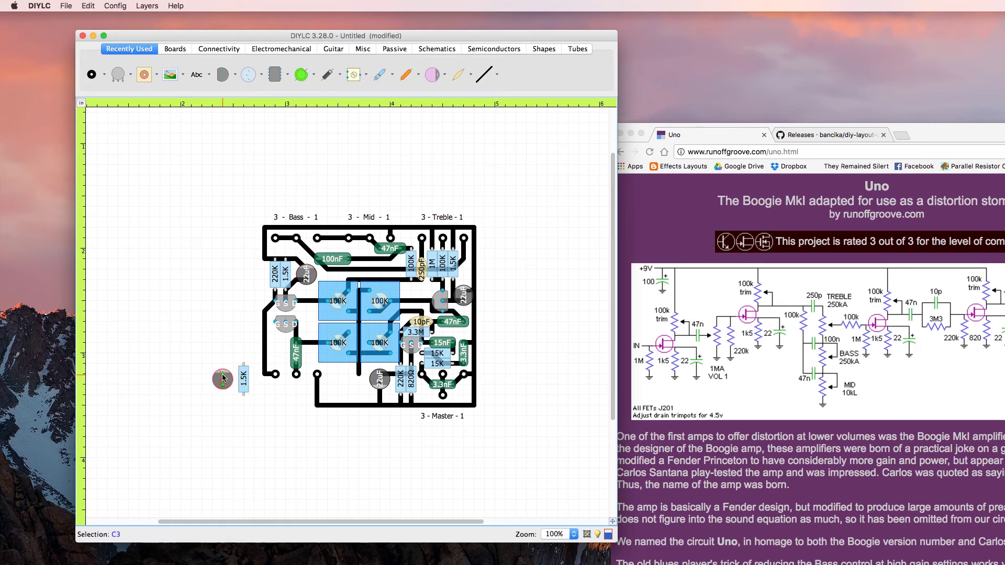
{"action": "left_click", "coordinate": [225, 331]}
{"action": "left_click", "coordinate": [434, 260]}
{"action": "key", "text": "super+c"}
{"action": "key", "text": "super+v"}
{"action": "left_click", "coordinate": [204, 365]}
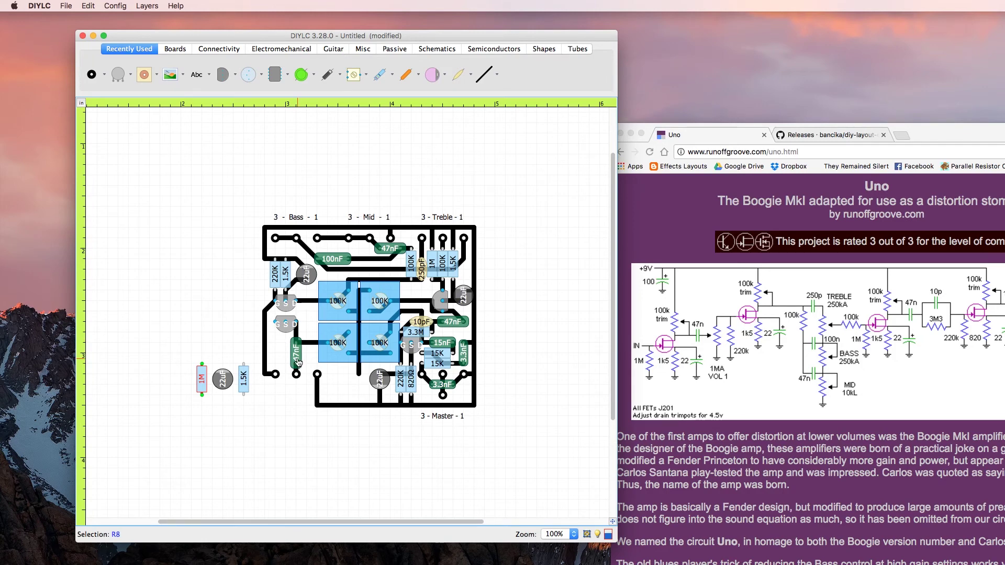
Shift the 47nF capacitor and rework its traces to the lower FET's D pin
{"action": "left_click", "coordinate": [222, 380]}
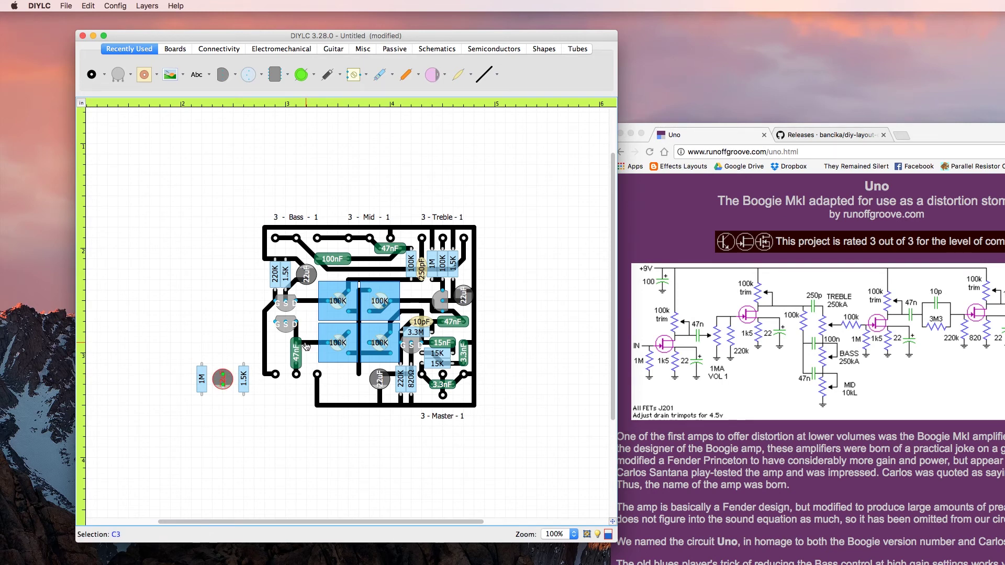
{"action": "left_click_drag", "start_coordinate": [295, 354], "coordinate": [300, 345]}
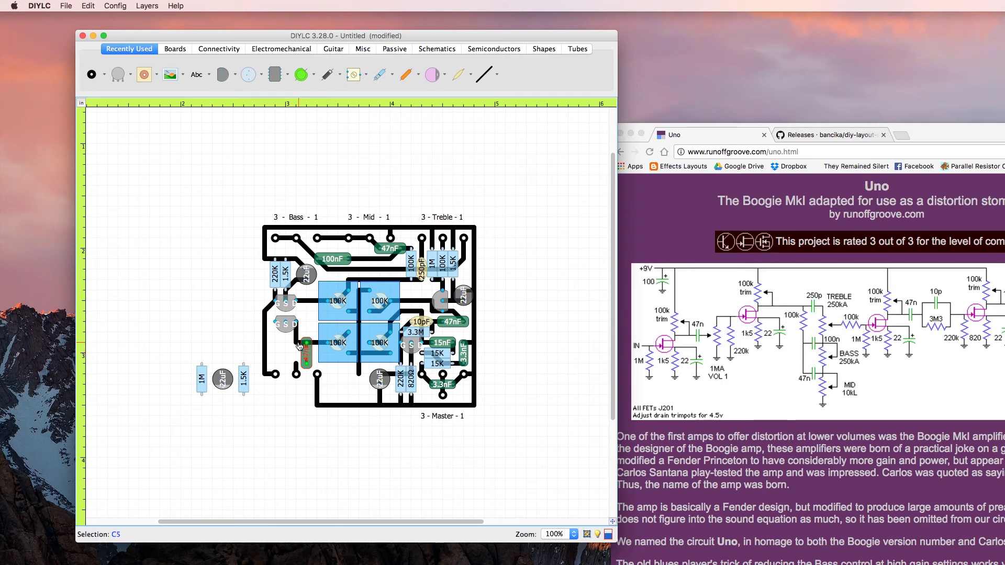
{"action": "left_click", "coordinate": [300, 343]}
{"action": "left_click_drag", "start_coordinate": [298, 342], "coordinate": [296, 324]}
{"action": "left_click", "coordinate": [483, 76]}
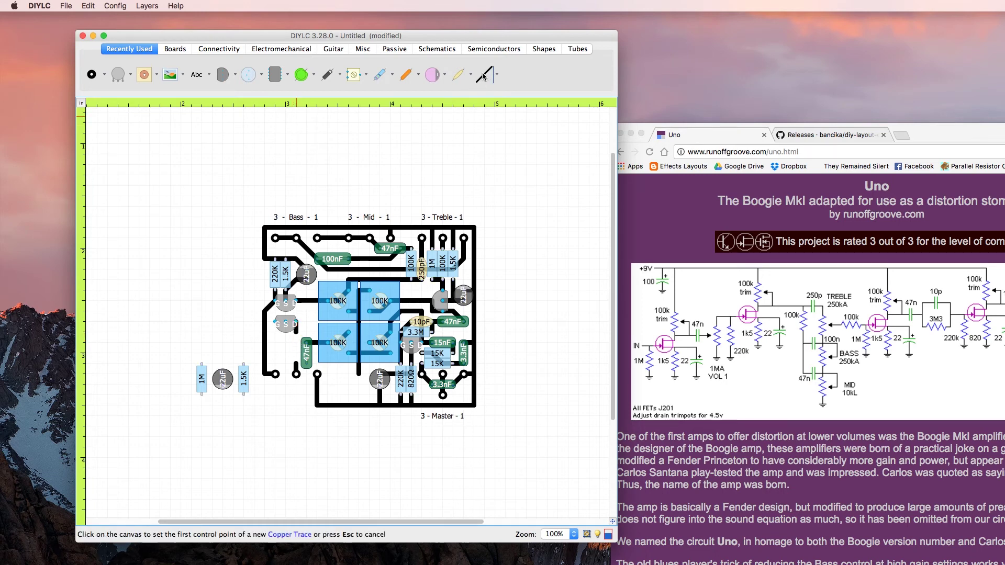
{"action": "left_click", "coordinate": [297, 331]}
{"action": "left_click", "coordinate": [307, 342]}
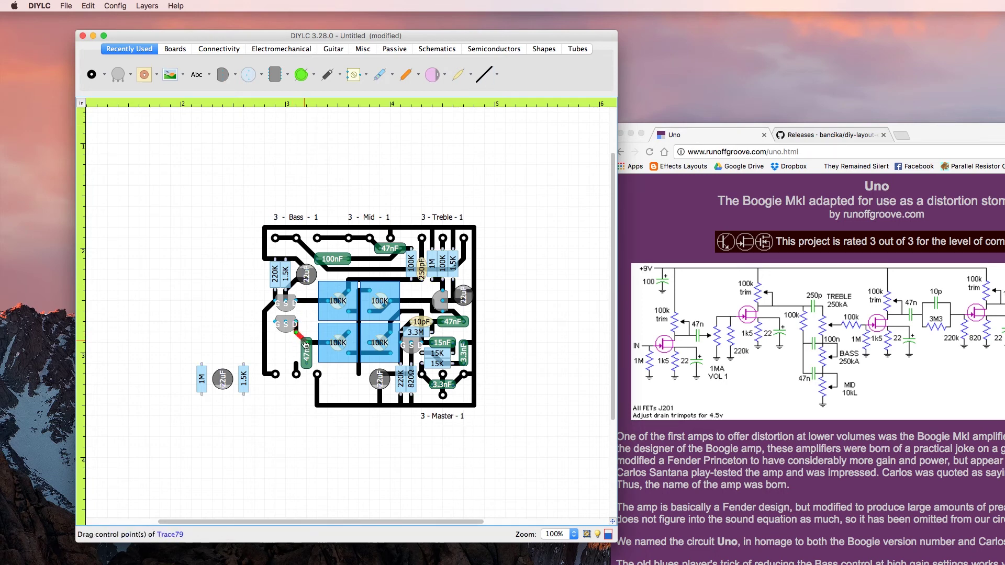
{"action": "left_click_drag", "start_coordinate": [297, 365], "coordinate": [305, 367]}
{"action": "left_click", "coordinate": [285, 356]}
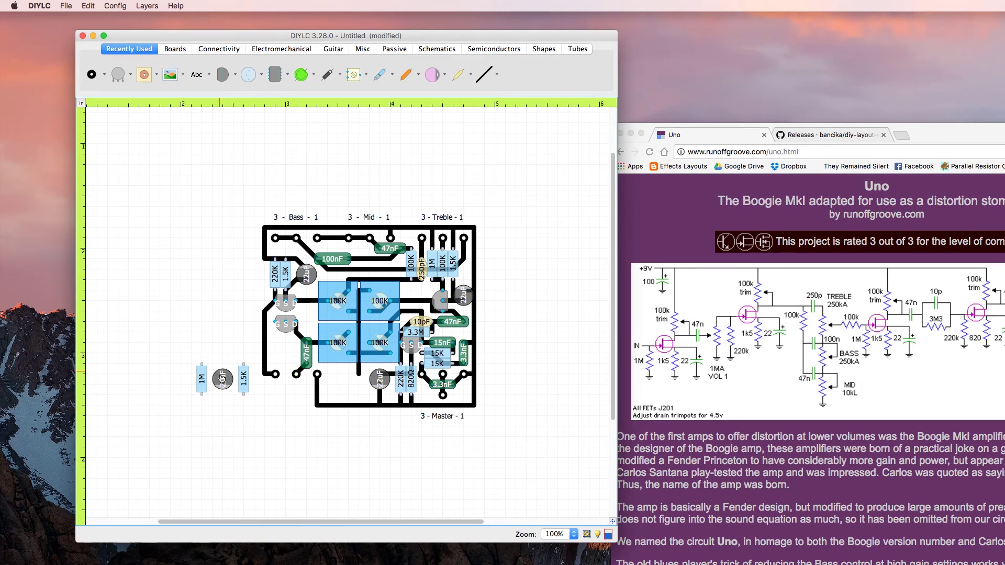
Place the 22uF capacitor and 1.5K resistor by the lower JFET and trace them to its pins
{"action": "left_click_drag", "start_coordinate": [223, 379], "coordinate": [285, 351]}
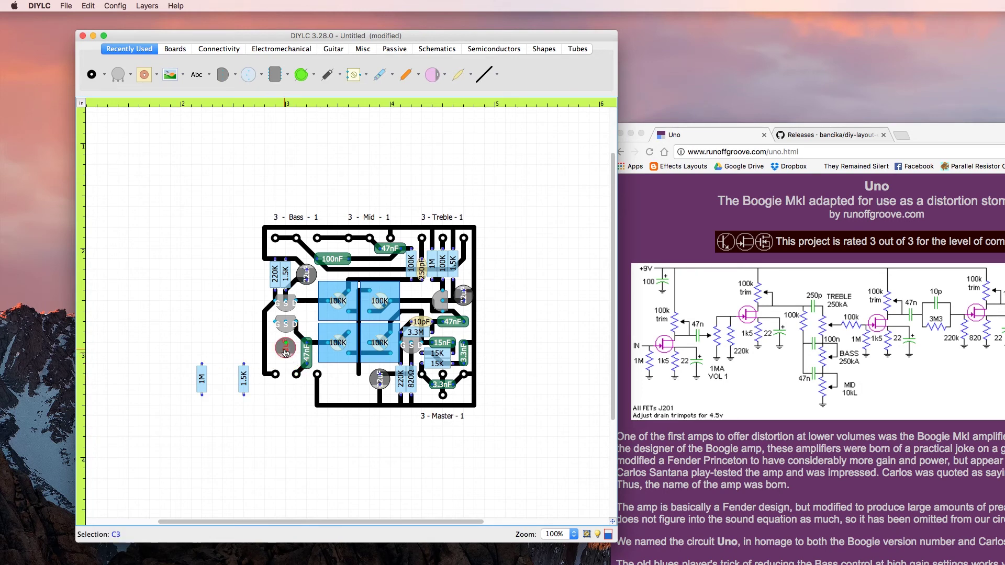
{"action": "left_click_drag", "start_coordinate": [245, 383], "coordinate": [213, 382]}
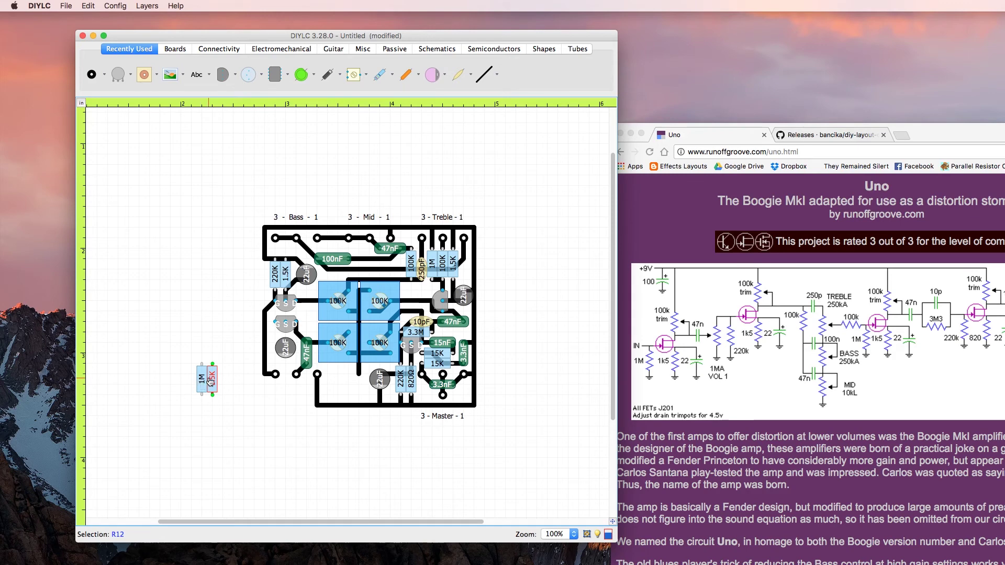
{"action": "left_click_drag", "start_coordinate": [215, 378], "coordinate": [307, 310]}
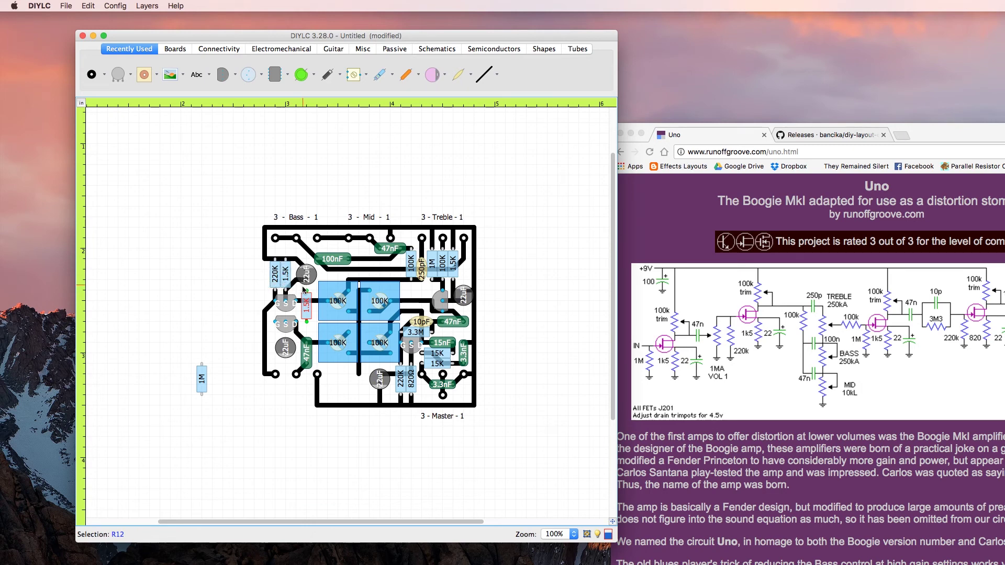
{"action": "left_click", "coordinate": [486, 74]}
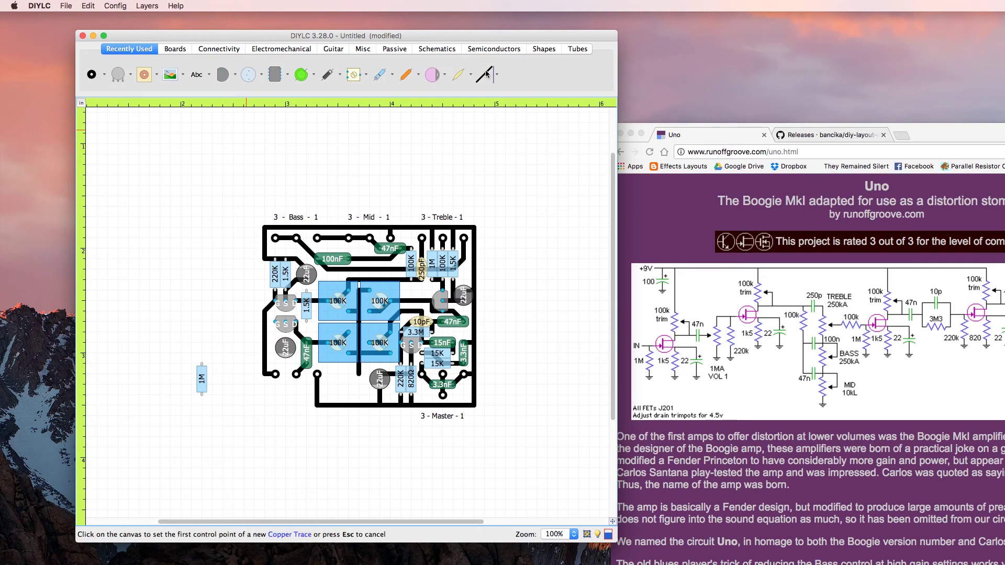
{"action": "left_click", "coordinate": [286, 345]}
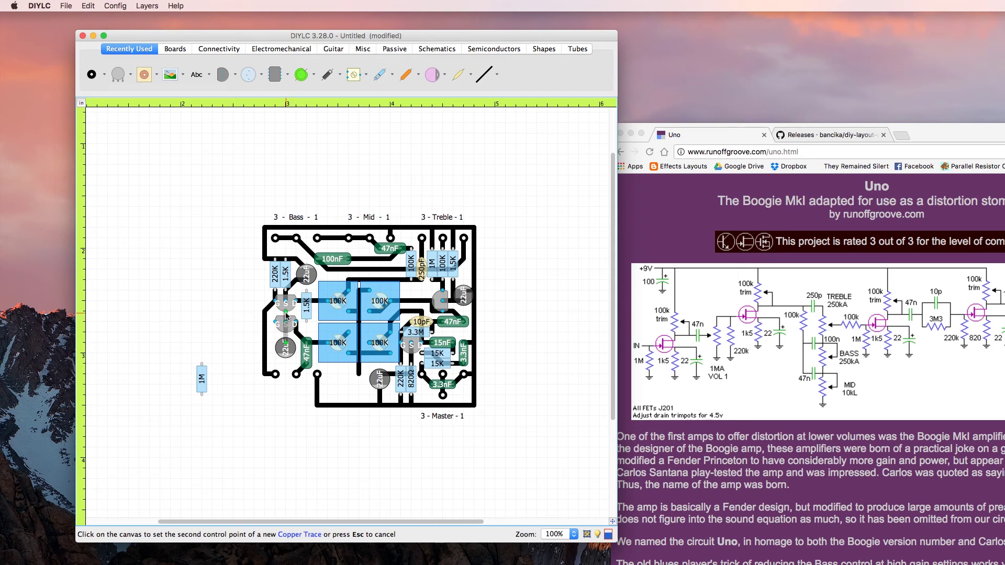
{"action": "left_click", "coordinate": [286, 316]}
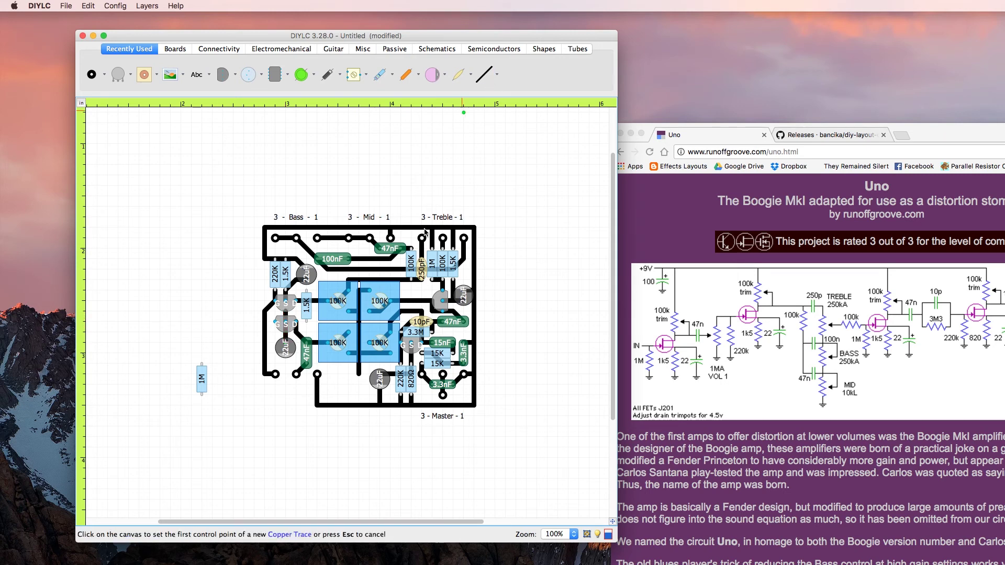
{"action": "left_click", "coordinate": [307, 312]}
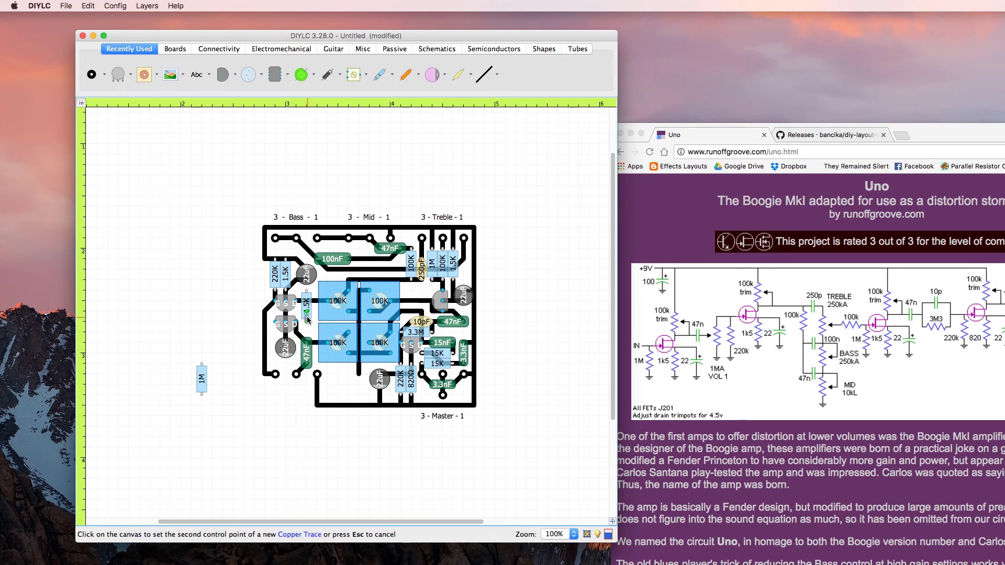
{"action": "left_click", "coordinate": [308, 320]}
{"action": "left_click", "coordinate": [484, 79]}
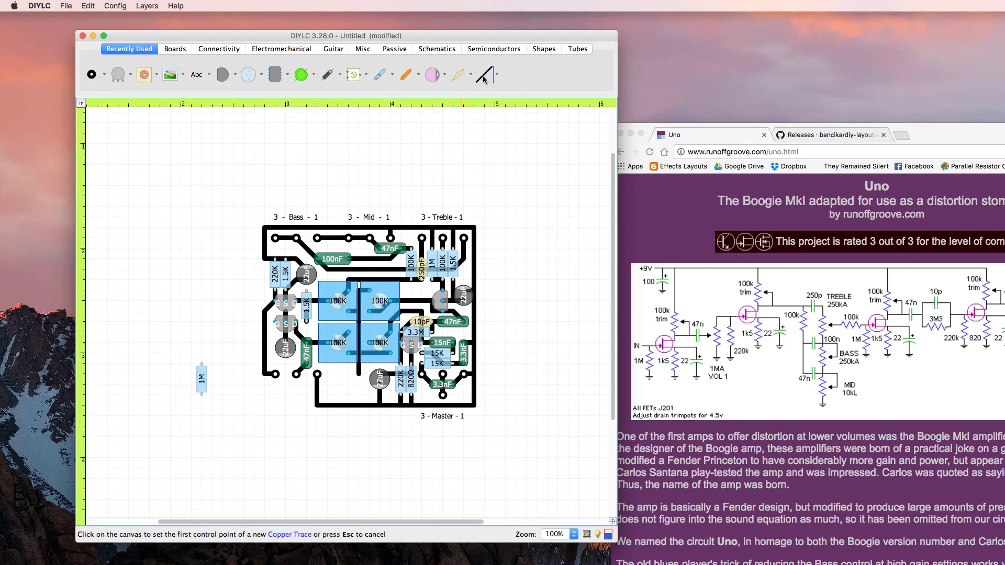
{"action": "left_click", "coordinate": [306, 312]}
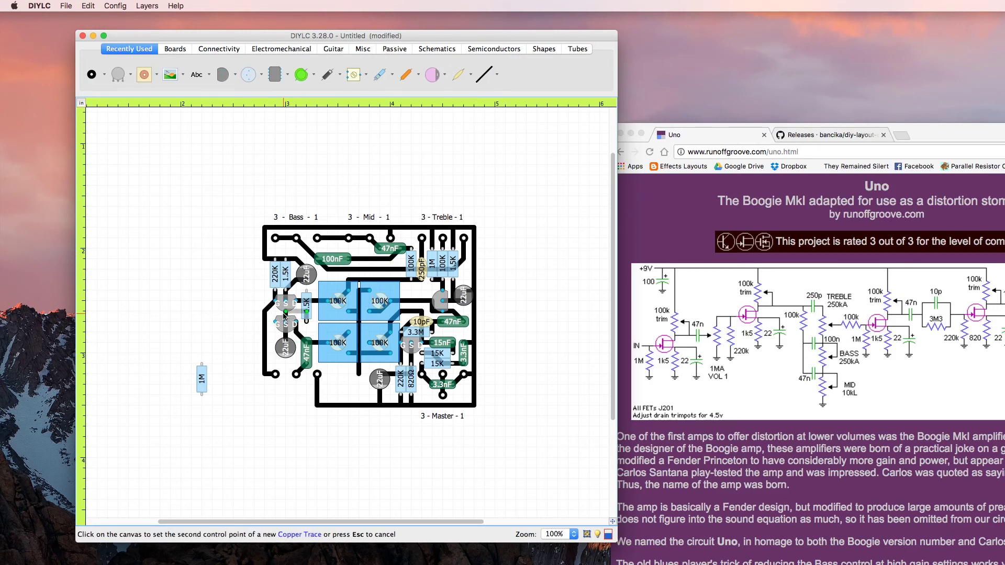
{"action": "left_click", "coordinate": [285, 311]}
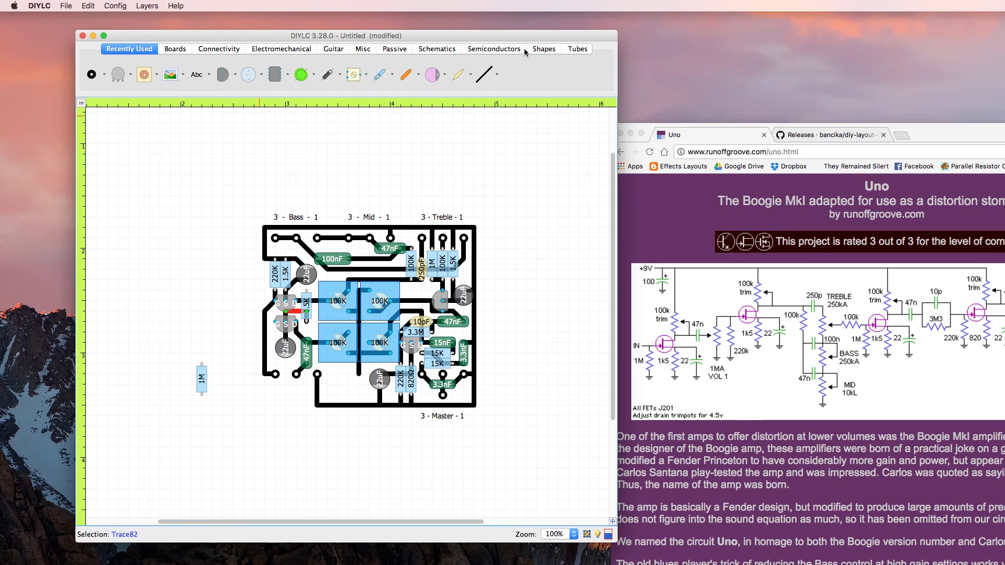
Draw a short trace below the 22uF capacitor and extend it down below the board
{"action": "left_click", "coordinate": [485, 75]}
{"action": "left_click", "coordinate": [286, 354]}
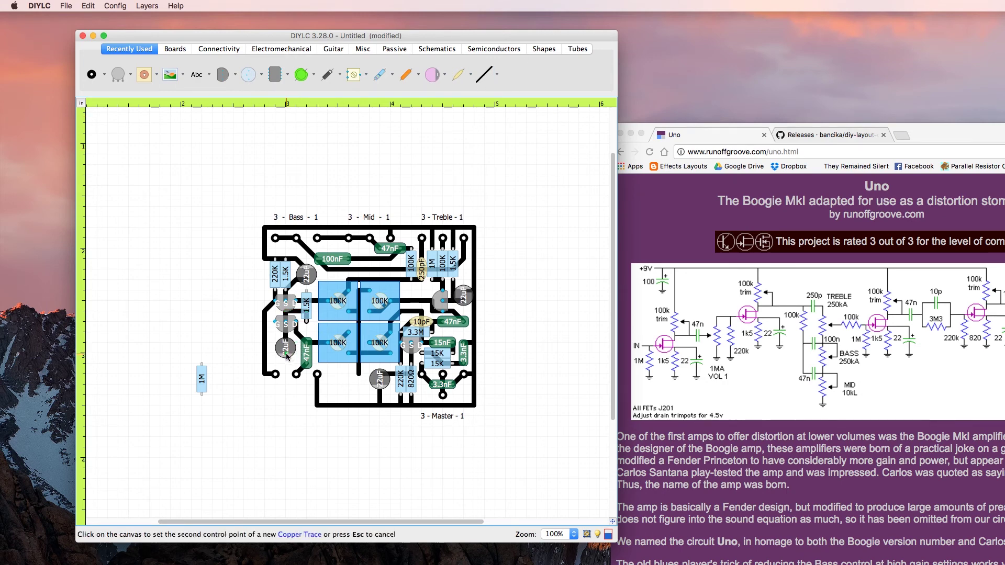
{"action": "key", "text": "Escape"}
{"action": "left_click", "coordinate": [316, 391]}
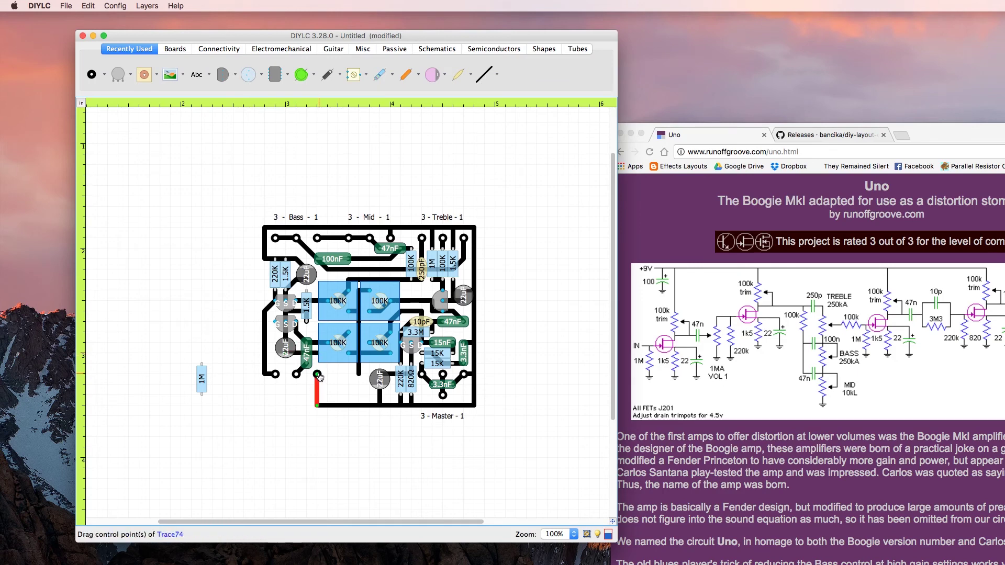
{"action": "left_click", "coordinate": [289, 390]}
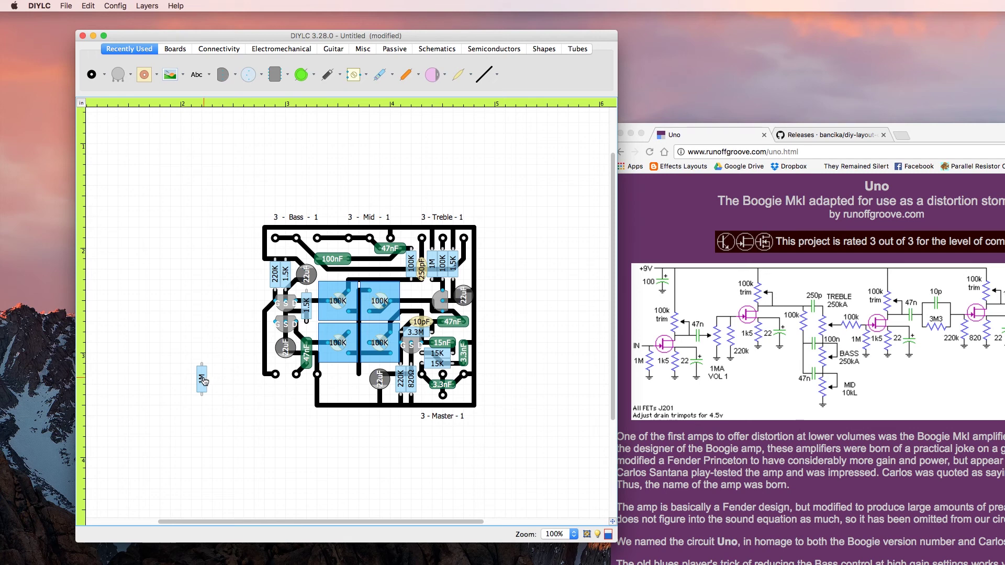
{"action": "left_click", "coordinate": [487, 72]}
{"action": "left_click", "coordinate": [275, 363]}
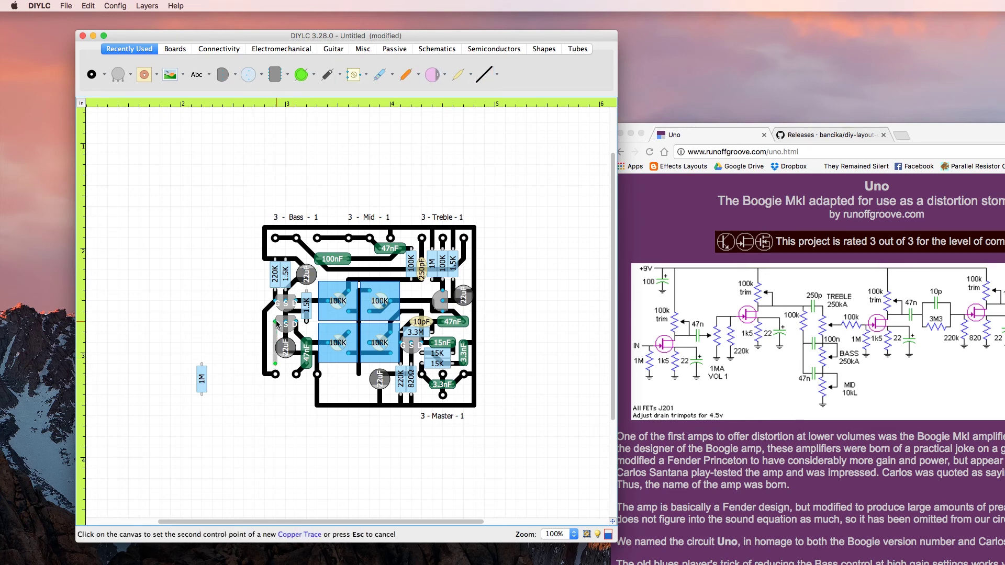
{"action": "left_click", "coordinate": [275, 320]}
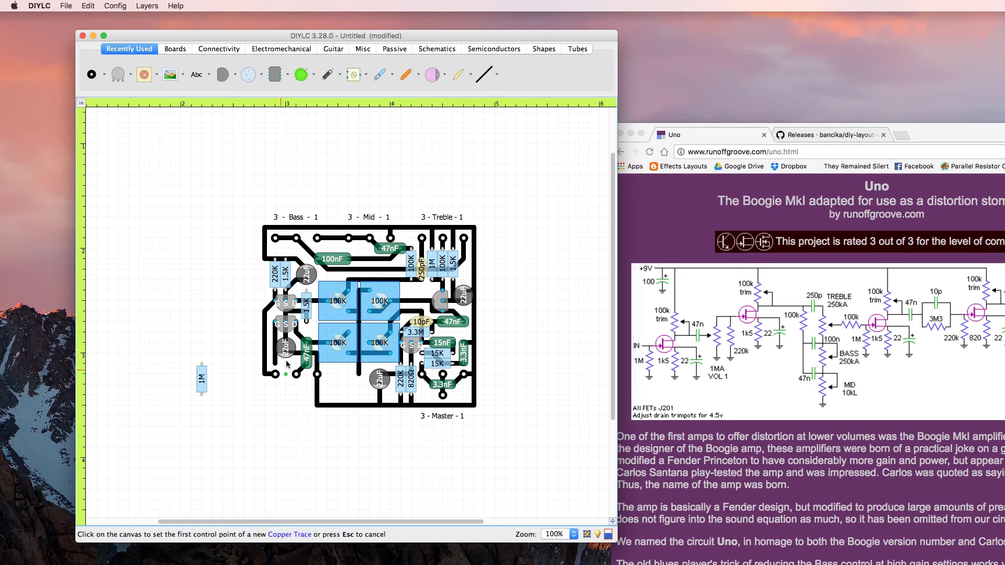
{"action": "left_click", "coordinate": [286, 364]}
{"action": "left_click", "coordinate": [276, 363]}
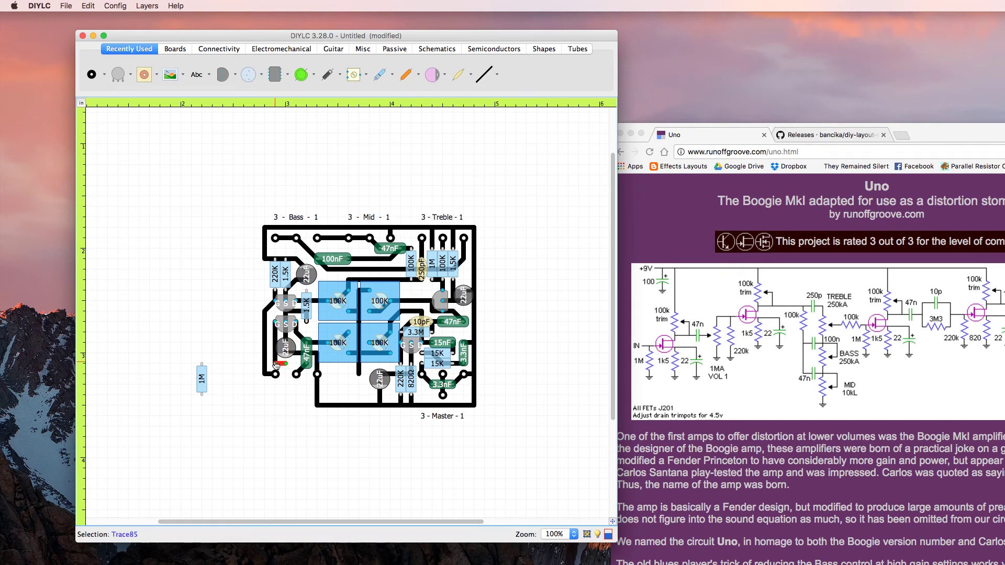
{"action": "left_click", "coordinate": [490, 72]}
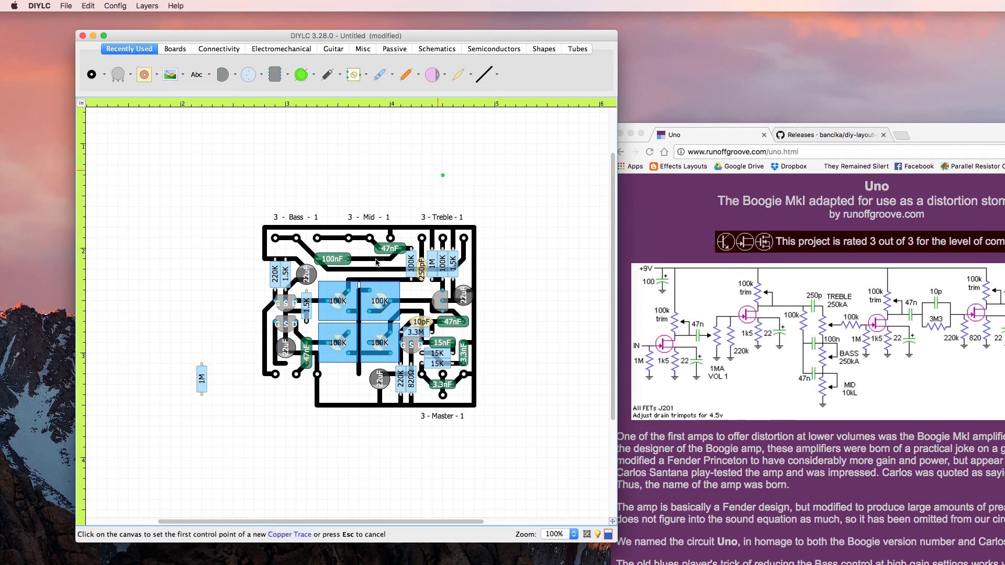
{"action": "left_click", "coordinate": [286, 363]}
{"action": "left_click", "coordinate": [288, 396]}
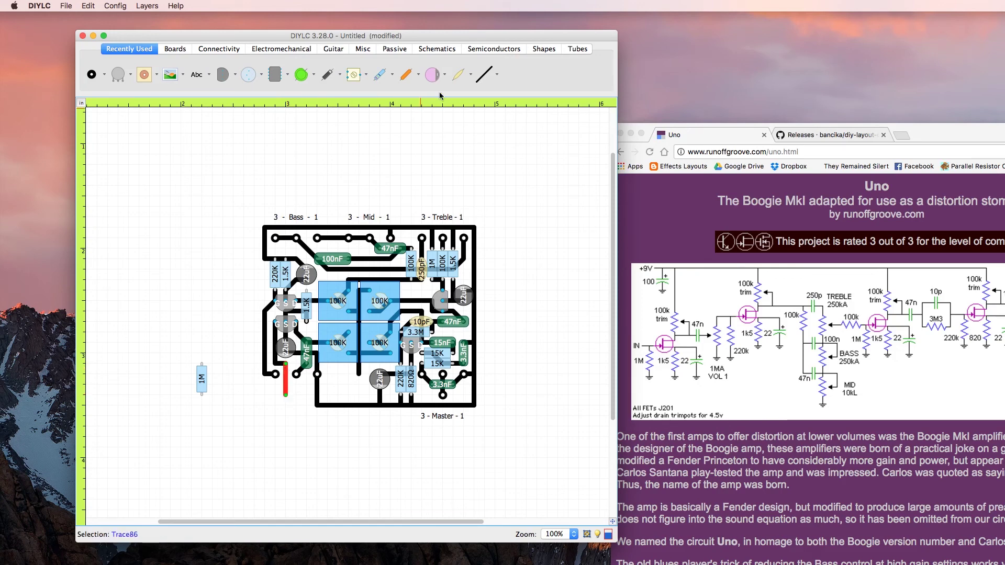
Add a solder pad at the trace's lower end, then turn the 1M resistor horizontal onto the board's bottom edge
{"action": "left_click", "coordinate": [91, 76]}
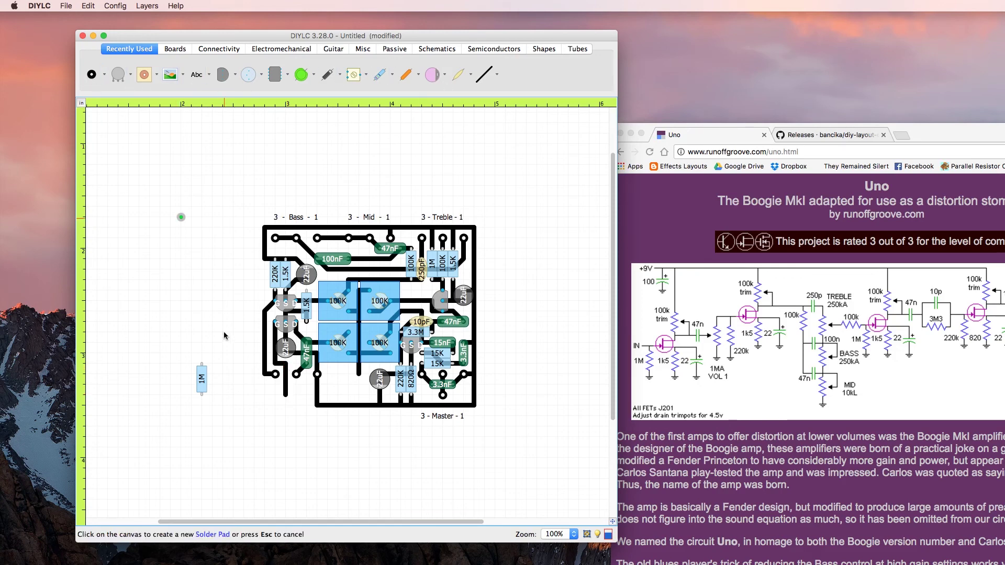
{"action": "left_click", "coordinate": [286, 396]}
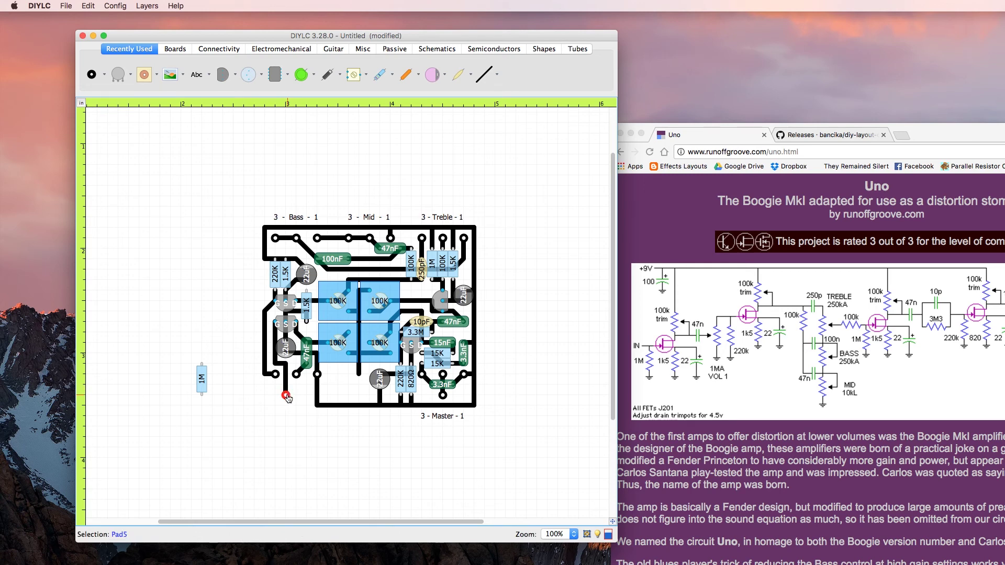
{"action": "left_click", "coordinate": [203, 385]}
{"action": "key", "text": "super+r"}
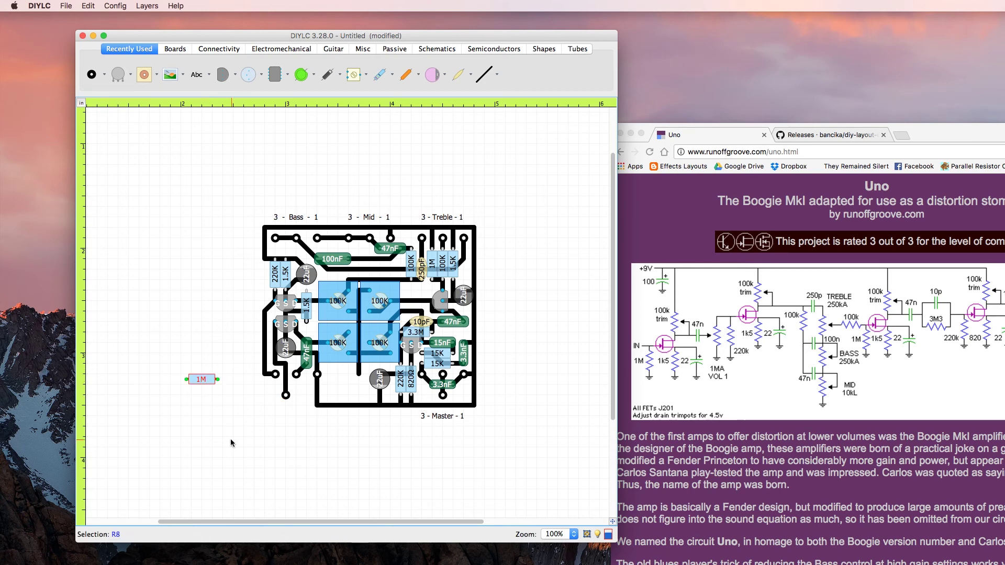
{"action": "left_click_drag", "start_coordinate": [204, 381], "coordinate": [300, 388]}
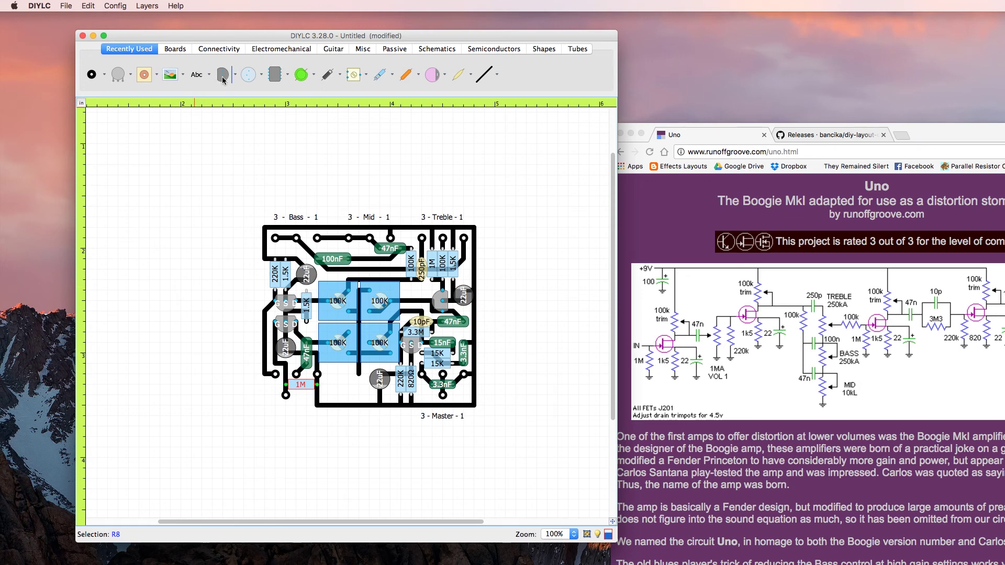
{"action": "mouse_move", "coordinate": [297, 238]}
{"action": "left_mouse_down"}
{"action": "mouse_move", "coordinate": [321, 270]}
{"action": "mouse_move", "coordinate": [316, 258]}
{"action": "mouse_move", "coordinate": [351, 271]}
{"action": "mouse_move", "coordinate": [323, 262]}
{"action": "mouse_move", "coordinate": [338, 270]}
{"action": "left_mouse_up"}
Draw a short vertical copper trace from the 22uF capacitor pad down one hole
{"action": "left_click", "coordinate": [484, 76]}
{"action": "left_click", "coordinate": [491, 73]}
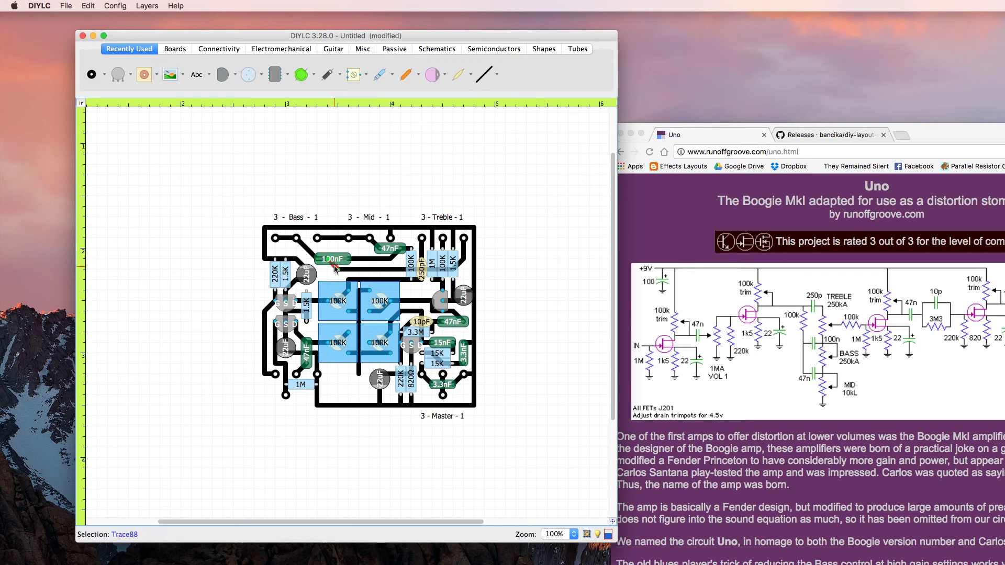
{"action": "left_click", "coordinate": [478, 76]}
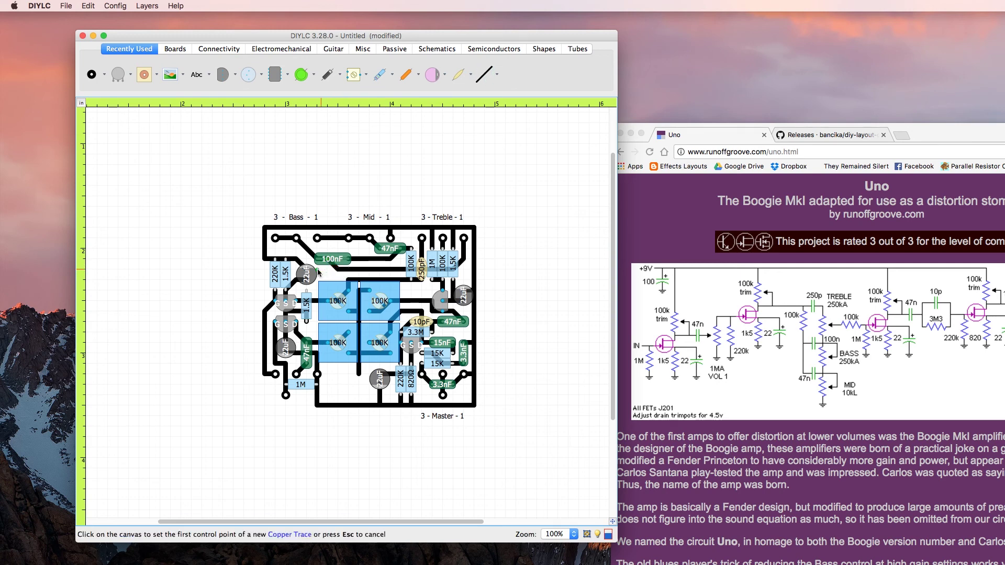
{"action": "mouse_move", "coordinate": [309, 272]}
{"action": "left_mouse_down"}
{"action": "mouse_move", "coordinate": [317, 270]}
{"action": "mouse_move", "coordinate": [308, 291]}
{"action": "mouse_move", "coordinate": [318, 295]}
{"action": "left_mouse_up"}
{"action": "left_click", "coordinate": [490, 73]}
{"action": "left_click", "coordinate": [318, 291]}
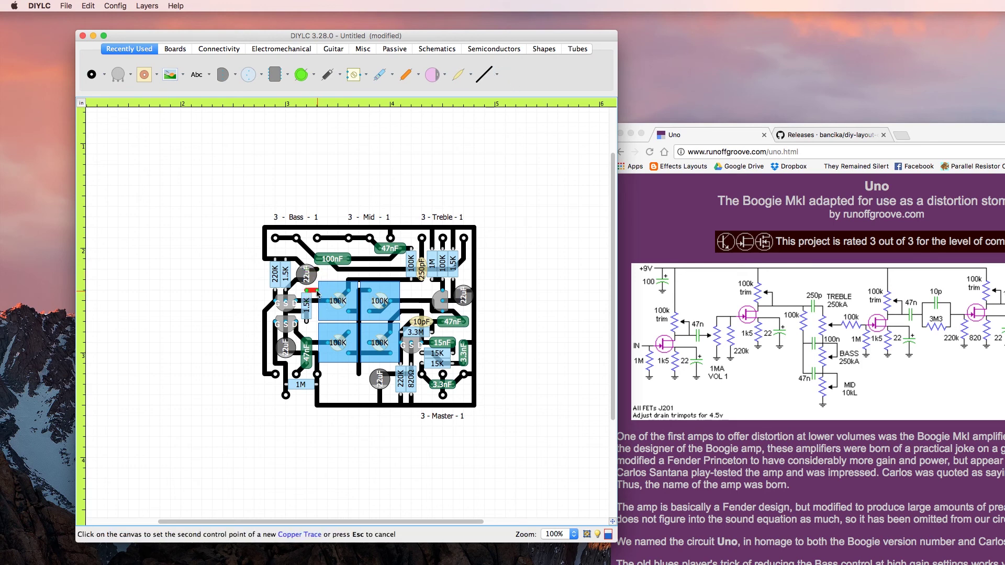
{"action": "left_click", "coordinate": [478, 76]}
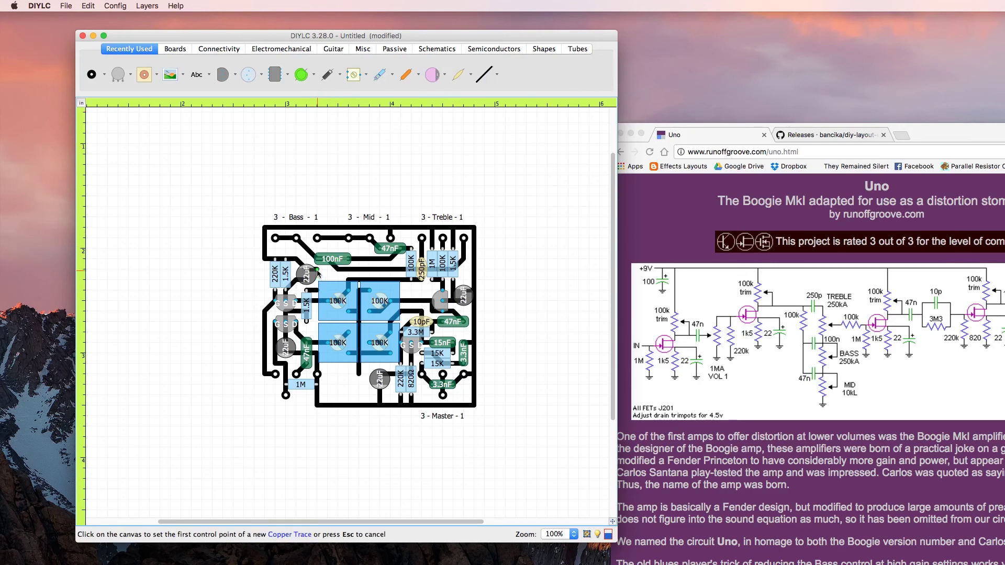
{"action": "left_click", "coordinate": [317, 269]}
{"action": "left_click", "coordinate": [317, 290]}
{"action": "left_click", "coordinate": [249, 286]}
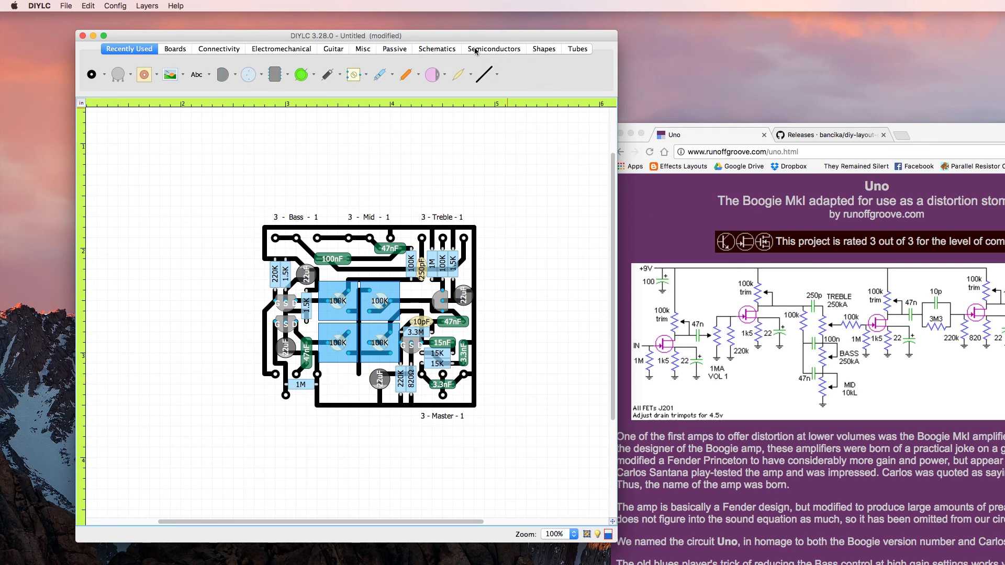
Place a plastic diode vertically below the pots and rename it 4001
{"action": "left_click", "coordinate": [328, 76]}
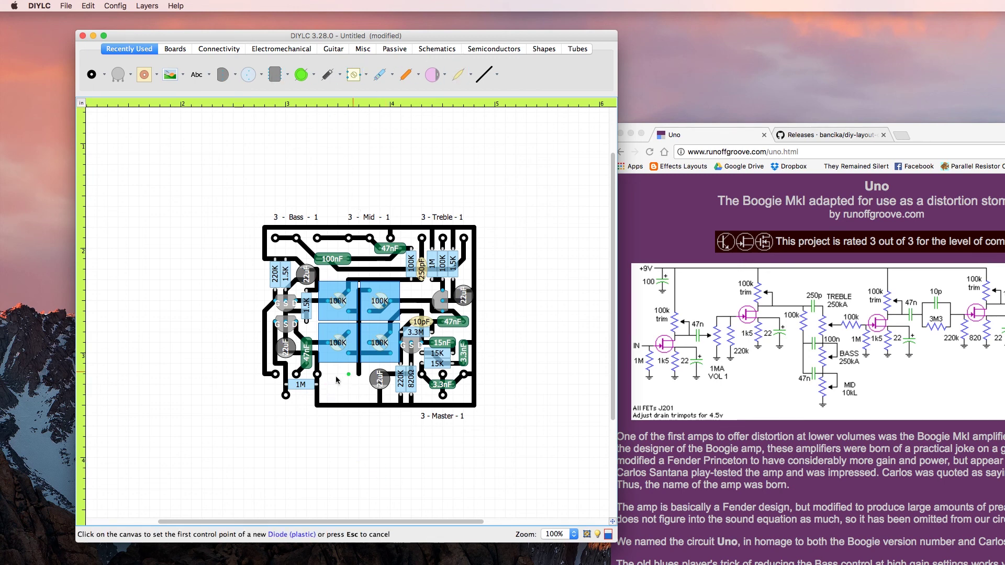
{"action": "left_click", "coordinate": [359, 396]}
{"action": "left_click", "coordinate": [359, 365]}
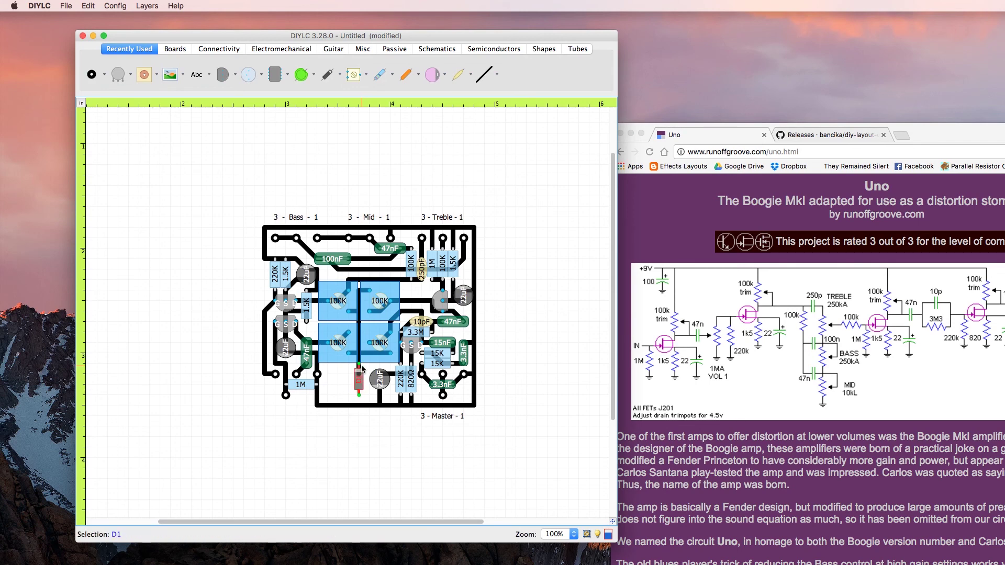
{"action": "double_click", "coordinate": [359, 381]}
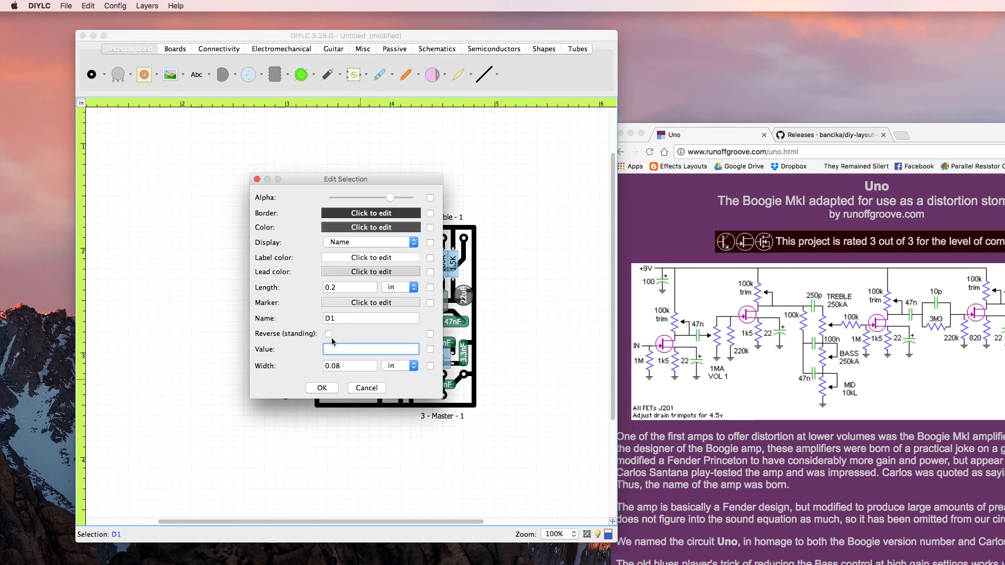
{"action": "left_click", "coordinate": [330, 318]}
{"action": "key", "text": "BackSpace"}
{"action": "type", "text": "4"}
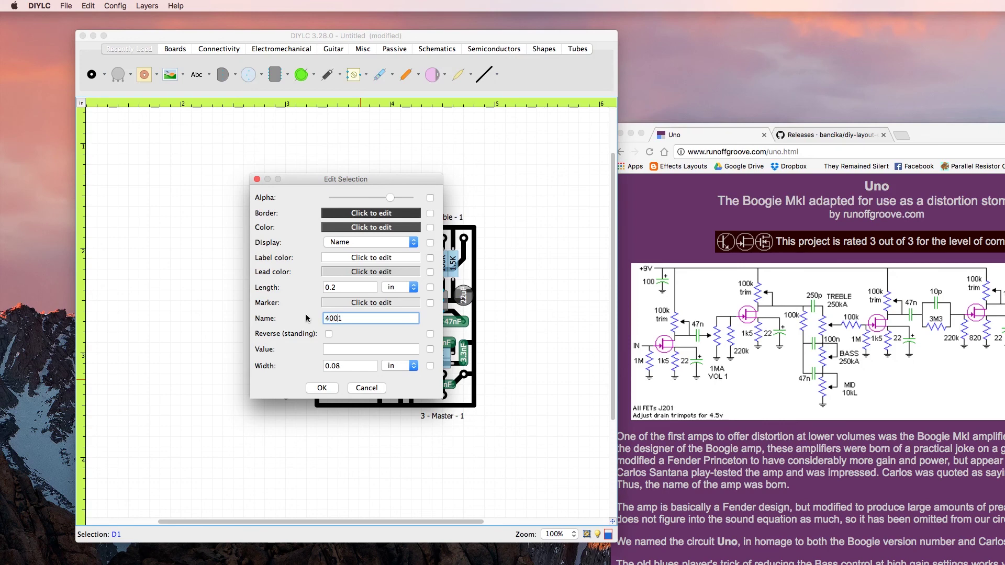
{"action": "type", "text": "00"}
{"action": "left_click", "coordinate": [322, 388]}
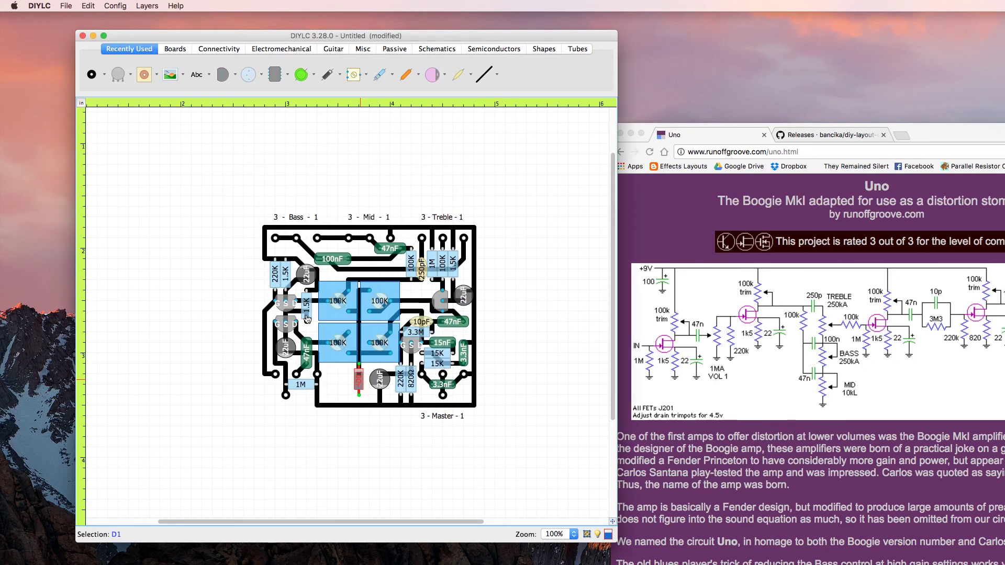
Nudge the 4001 diode into position and run a short copper trace down from its lower lead
{"action": "left_click", "coordinate": [360, 361]}
{"action": "left_click", "coordinate": [359, 374]}
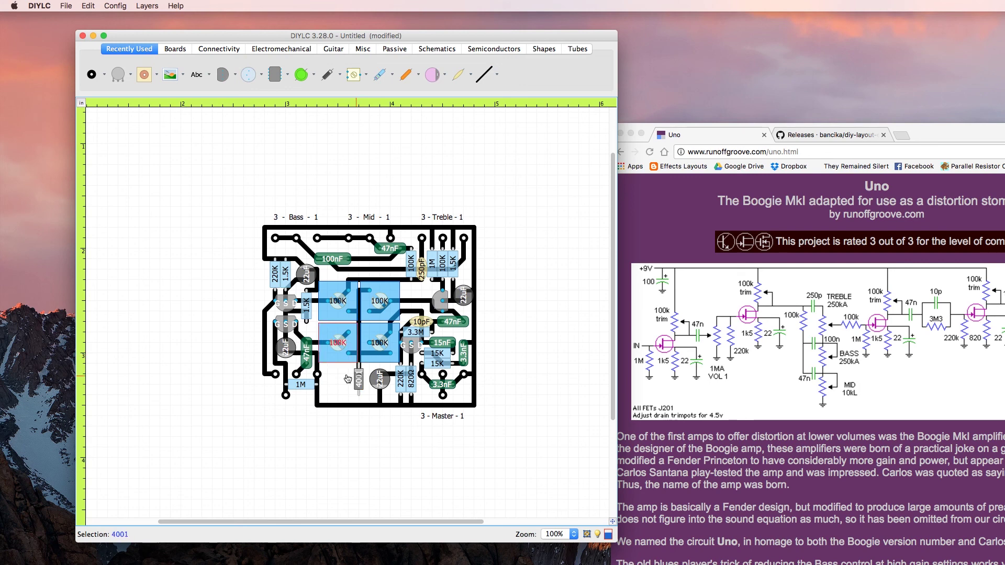
{"action": "key", "text": "Left"}
{"action": "left_click", "coordinate": [359, 370]}
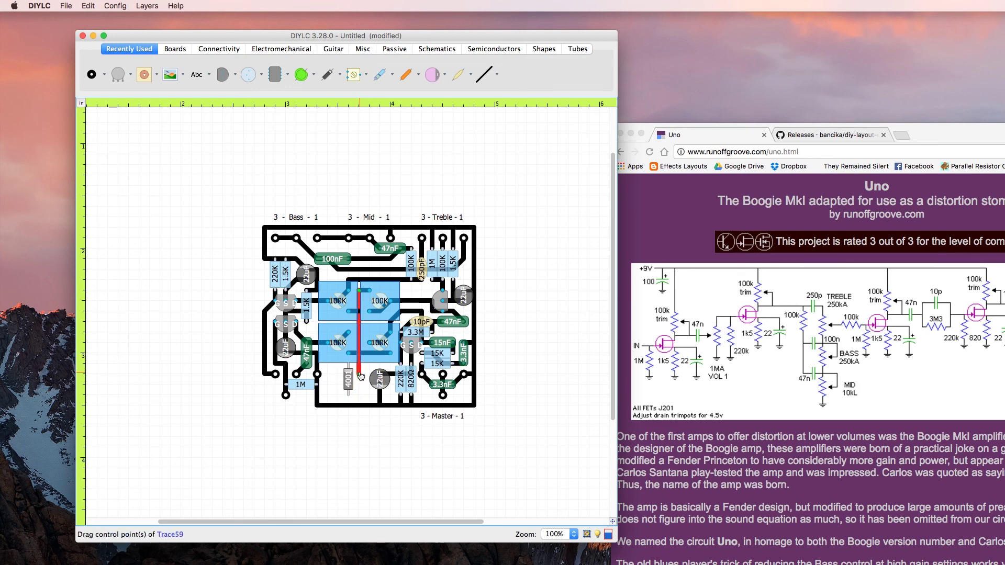
{"action": "left_click", "coordinate": [354, 371]}
{"action": "key", "text": "Right"}
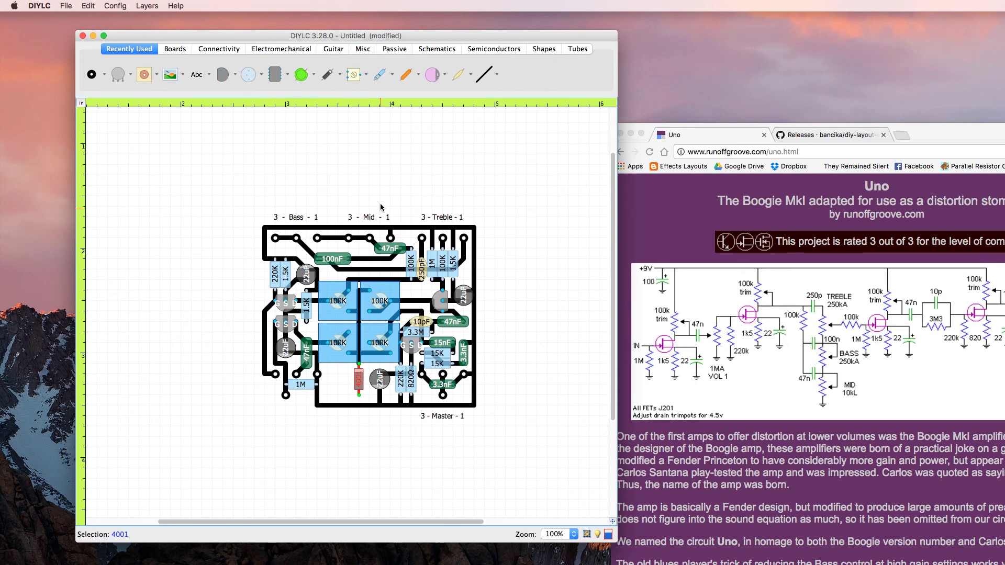
{"action": "left_click", "coordinate": [480, 76]}
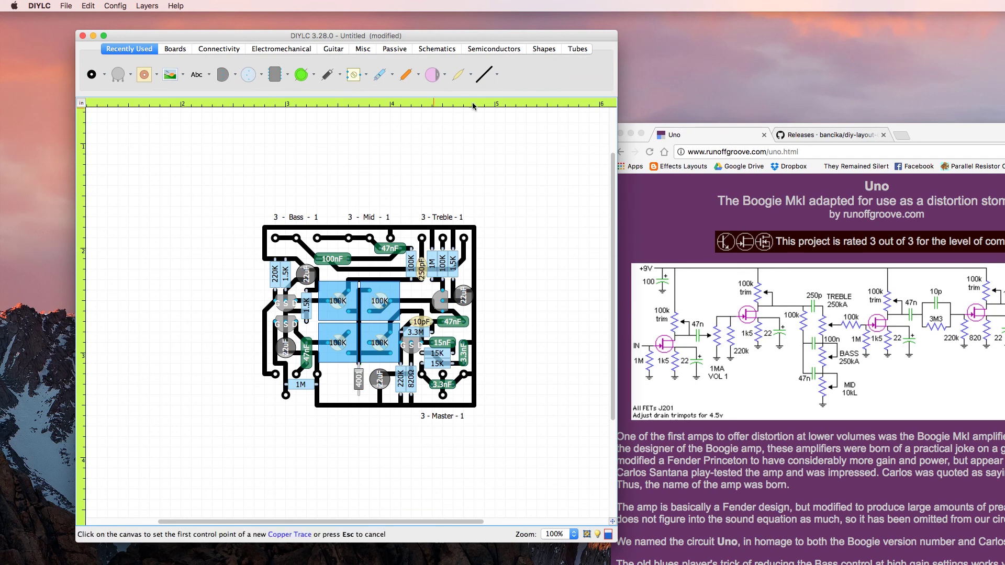
{"action": "left_click", "coordinate": [360, 397]}
{"action": "left_click", "coordinate": [360, 404]}
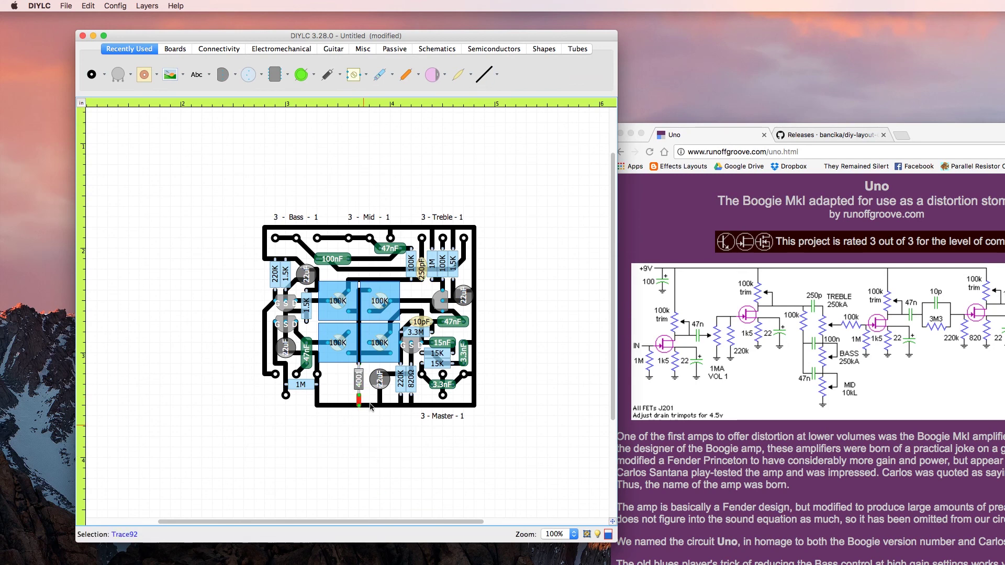
Add two solder pads beside the diode's lower end and connect the diode lead down to a pad
{"action": "left_click", "coordinate": [91, 74]}
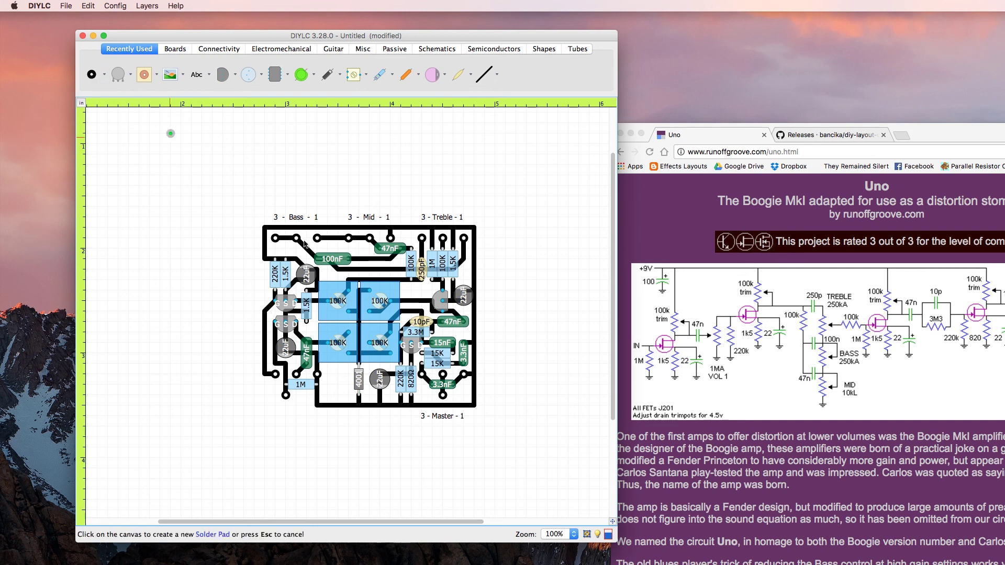
{"action": "left_click", "coordinate": [369, 396]}
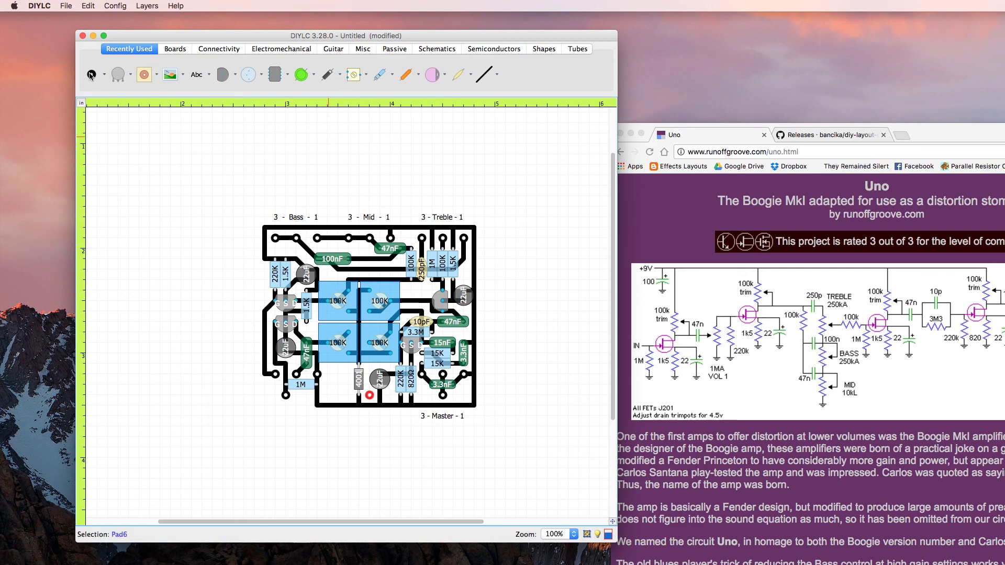
{"action": "left_click", "coordinate": [92, 74]}
{"action": "left_click", "coordinate": [379, 396]}
{"action": "left_click", "coordinate": [479, 77]}
{"action": "left_click", "coordinate": [368, 389]}
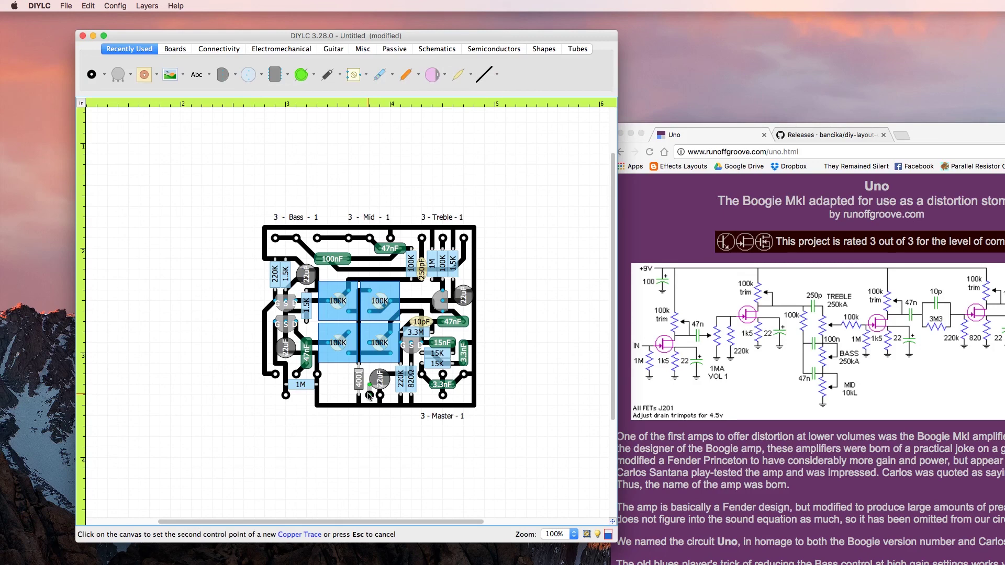
{"action": "left_click", "coordinate": [369, 396]}
{"action": "left_click", "coordinate": [483, 84]}
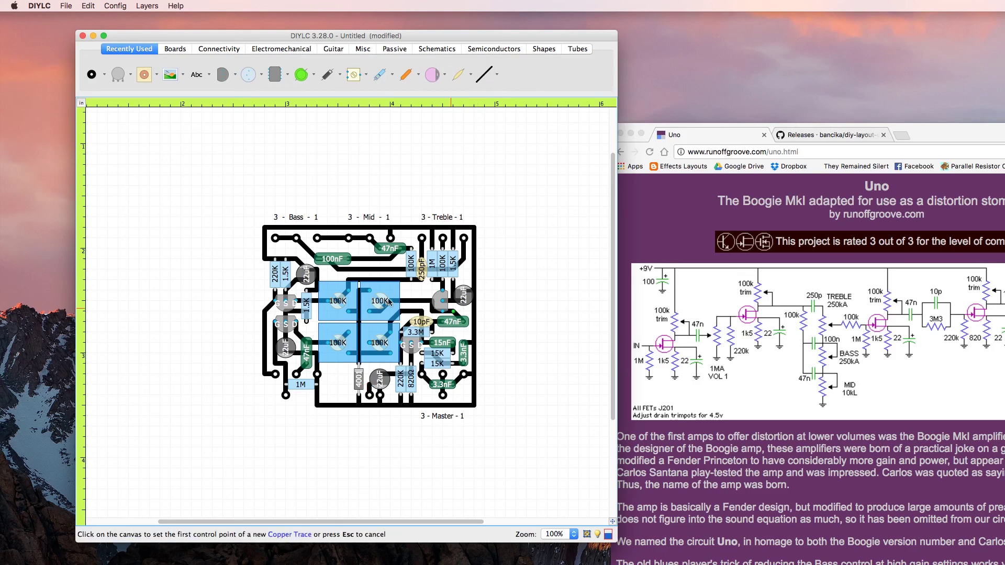
Move the 4001 diode one hole left and extend the trace between the pots down to it
{"action": "left_click", "coordinate": [360, 377]}
{"action": "left_click", "coordinate": [360, 376]}
{"action": "mouse_move", "coordinate": [360, 377]}
{"action": "left_mouse_down"}
{"action": "mouse_move", "coordinate": [349, 351]}
{"action": "mouse_move", "coordinate": [358, 377]}
{"action": "left_mouse_up"}
{"action": "left_click", "coordinate": [358, 362]}
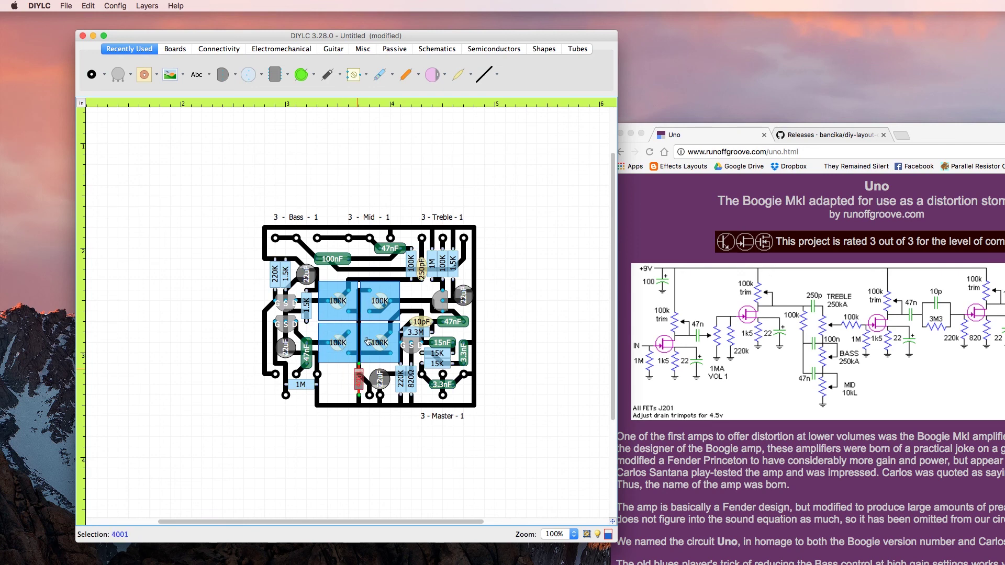
Draw a short horizontal copper trace running left from the diode
{"action": "left_click", "coordinate": [485, 75]}
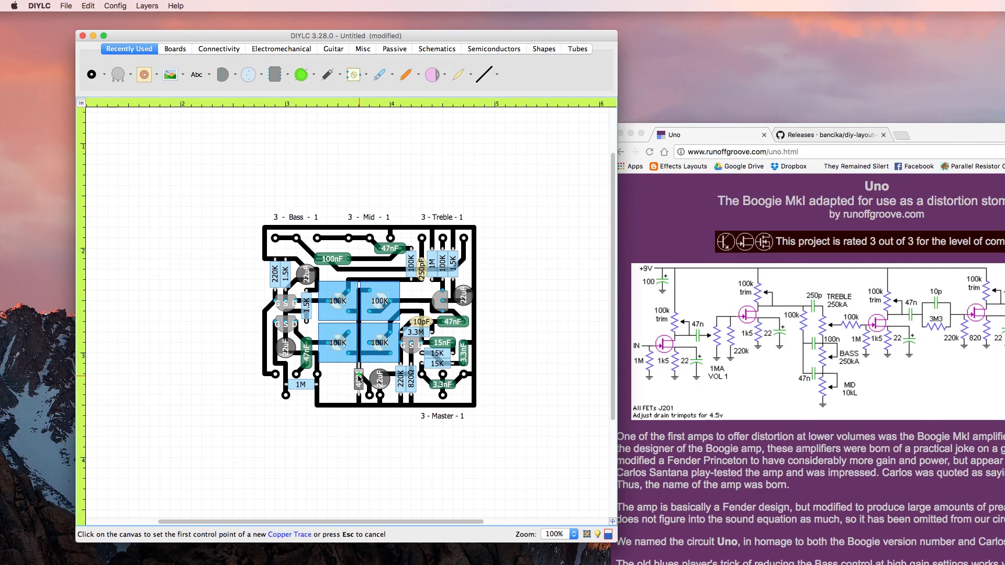
{"action": "left_click", "coordinate": [338, 374]}
{"action": "left_click", "coordinate": [359, 374]}
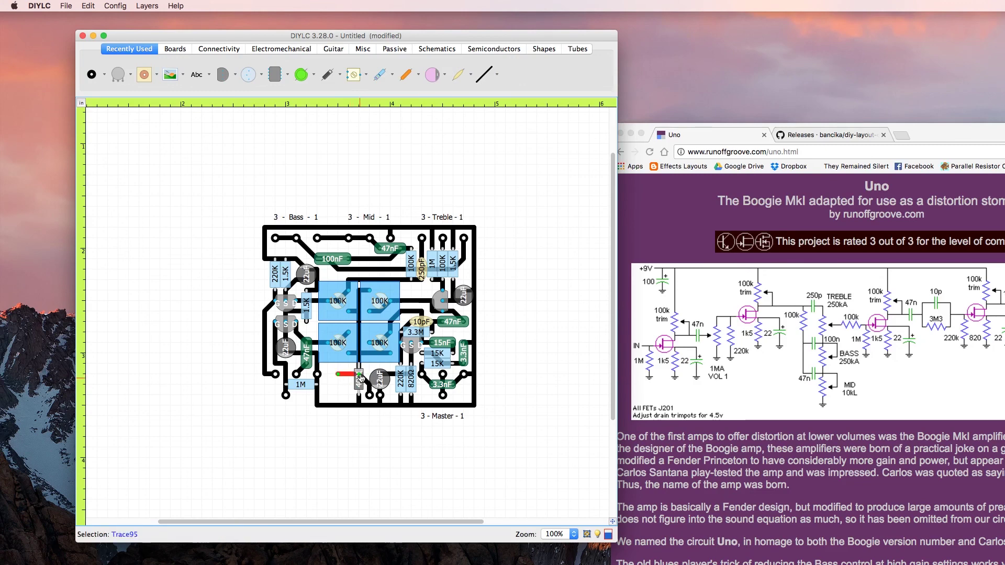
{"action": "left_click", "coordinate": [431, 76]}
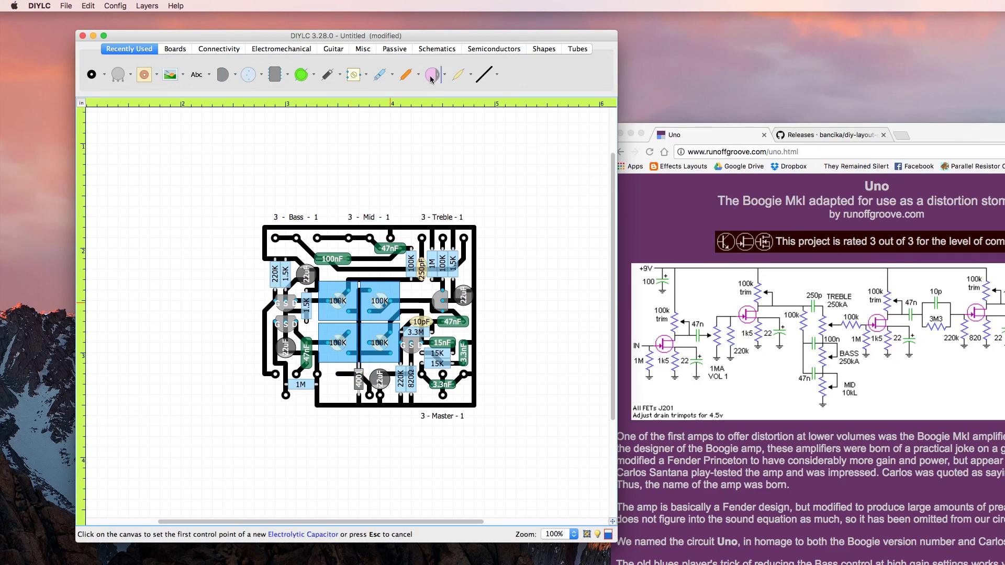
Place an electrolytic capacitor left of the diode with 6.5 mm diameter and a value of 100 uF
{"action": "left_click", "coordinate": [339, 374]}
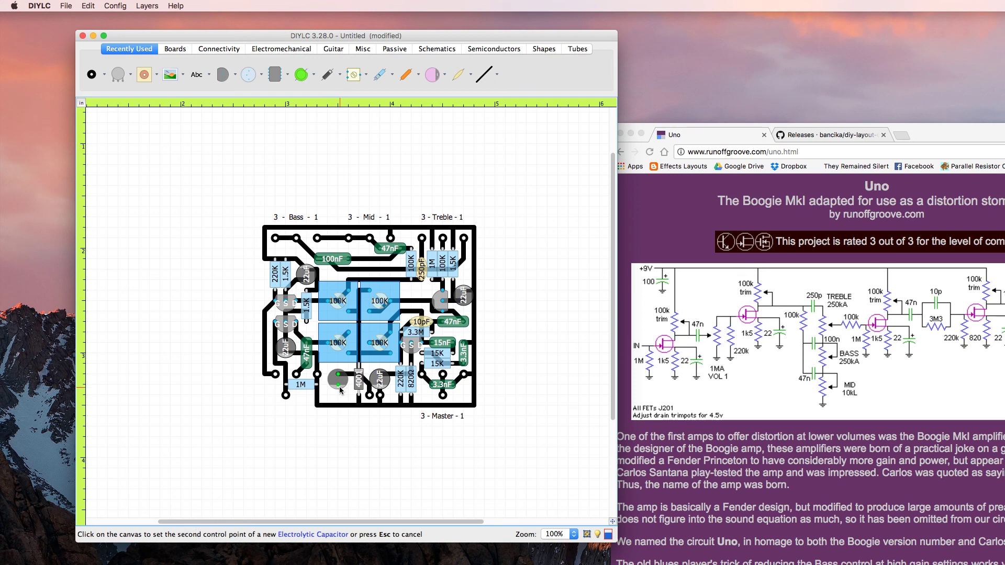
{"action": "left_click", "coordinate": [339, 388]}
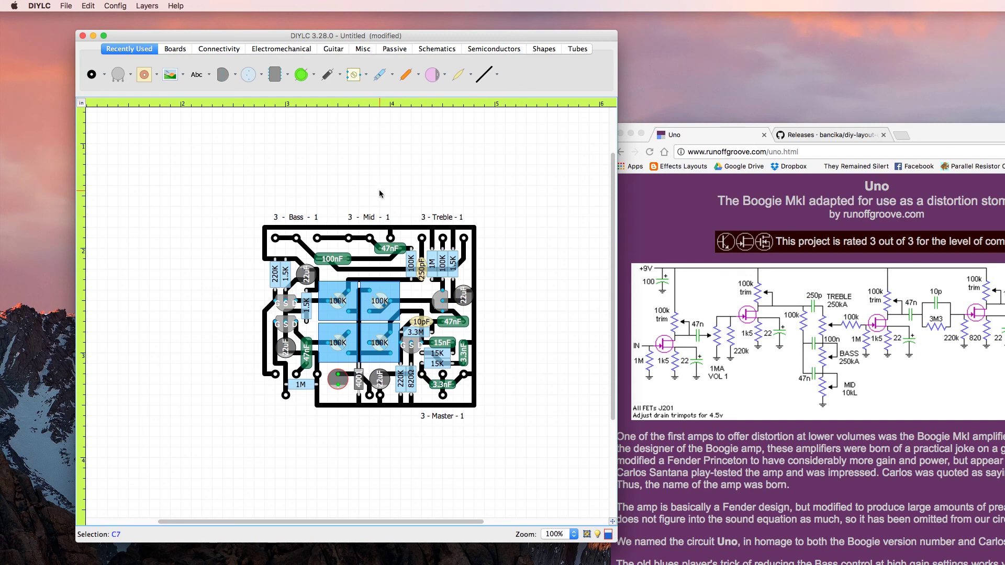
{"action": "double_click", "coordinate": [337, 378]}
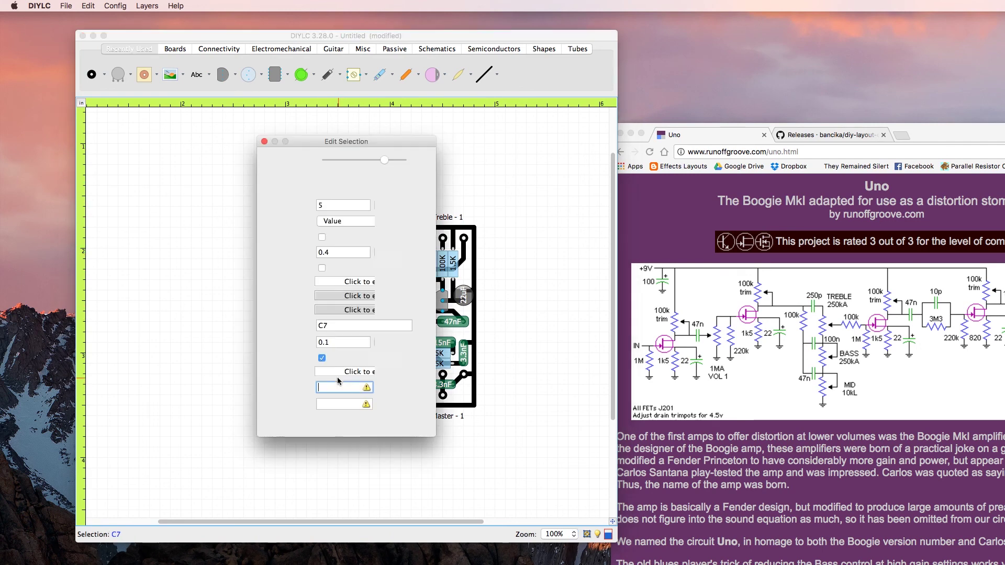
{"action": "left_click", "coordinate": [318, 205]}
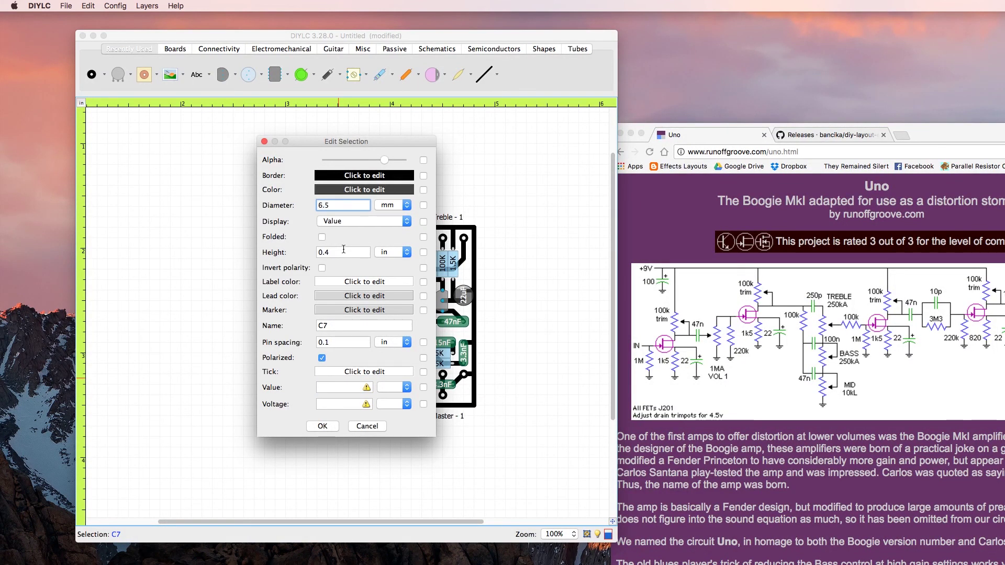
{"action": "left_click", "coordinate": [331, 388]}
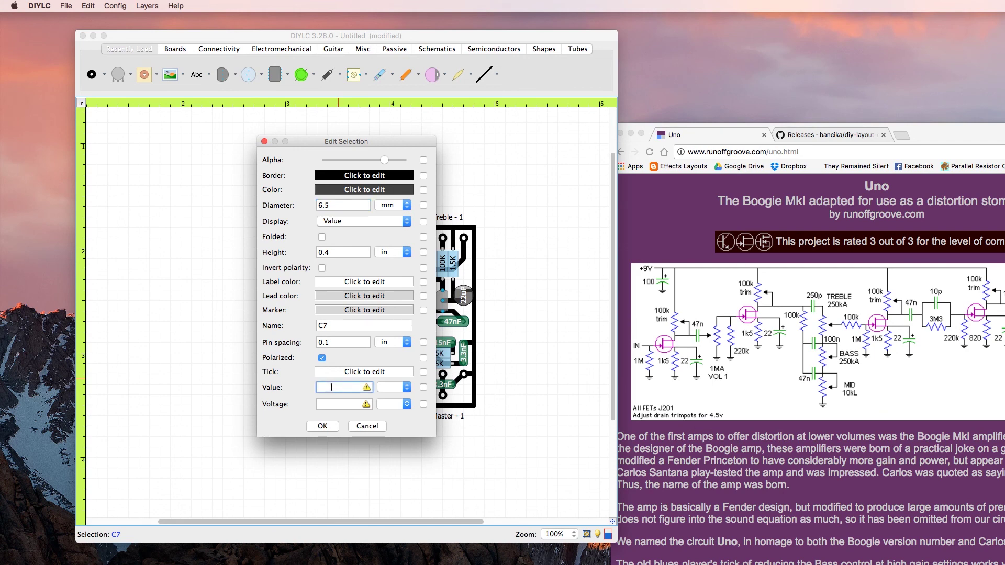
{"action": "type", "text": "100"}
{"action": "key", "text": "Tab"}
{"action": "key", "text": "Return"}
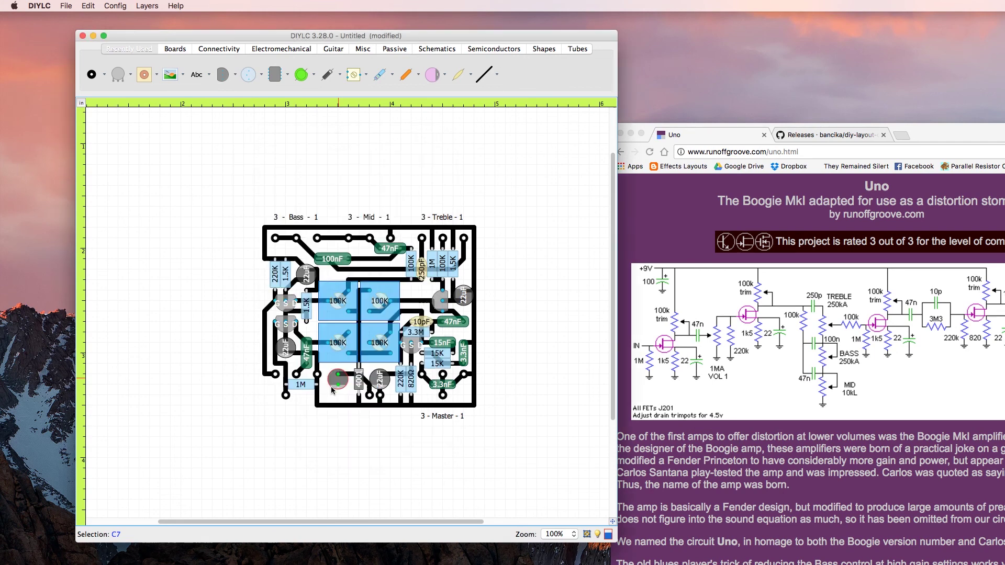
Run a copper trace from the capacitor pad down to the bottom rail
{"action": "left_click", "coordinate": [484, 74]}
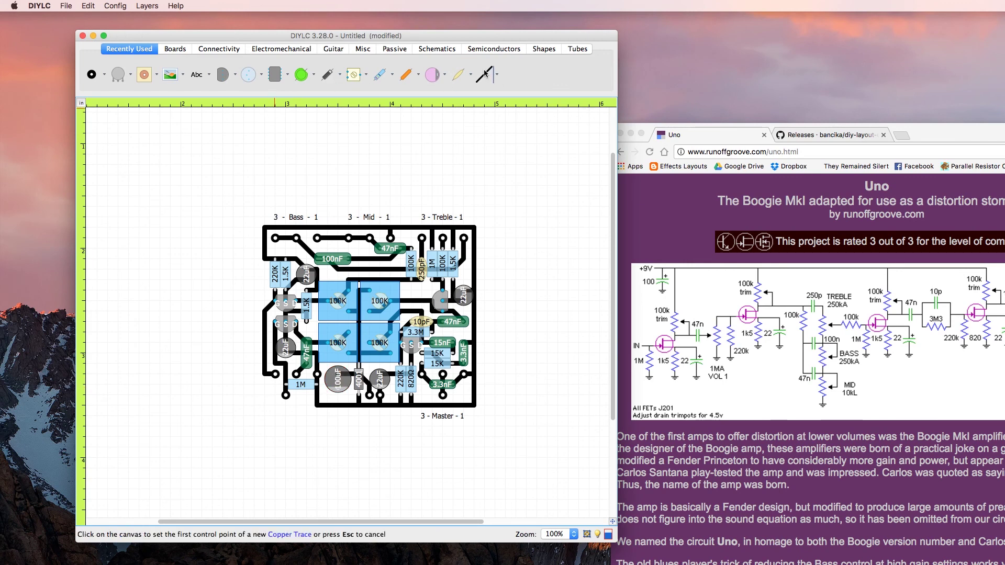
{"action": "left_click", "coordinate": [338, 385]}
{"action": "left_click", "coordinate": [338, 405]}
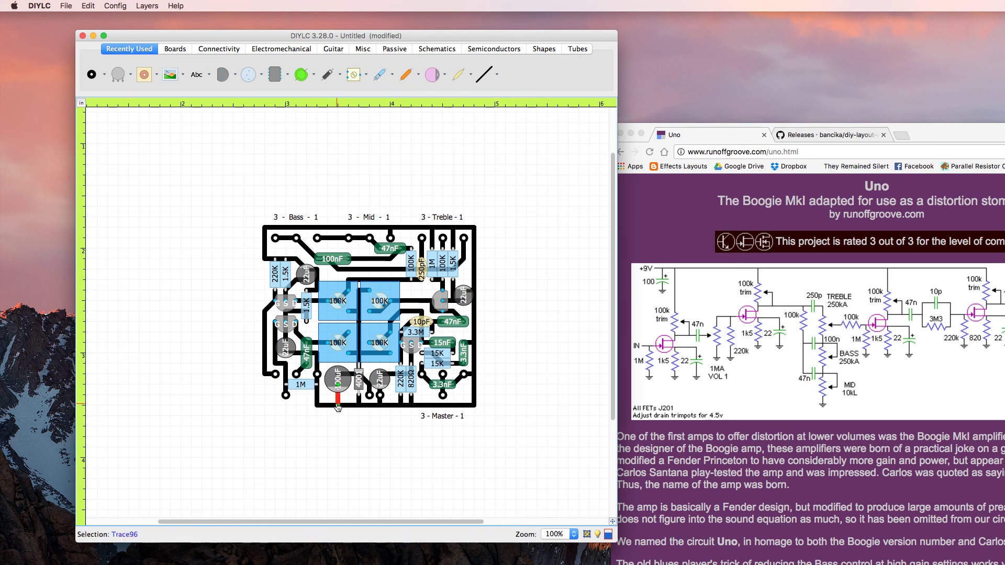